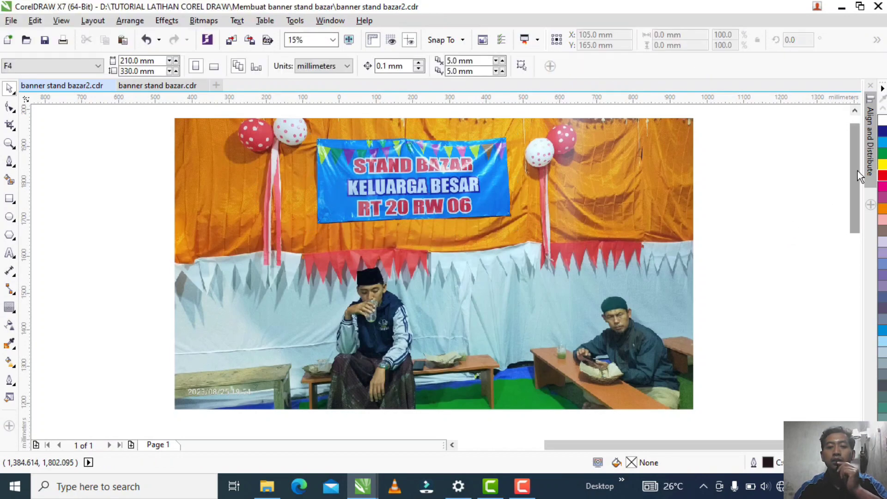
# Change the document units to centimeters and set the blank page to 150 cm wide and 60 cm high.
pyautogui.moveTo(857, 170); pyautogui.dragTo(837, 341)
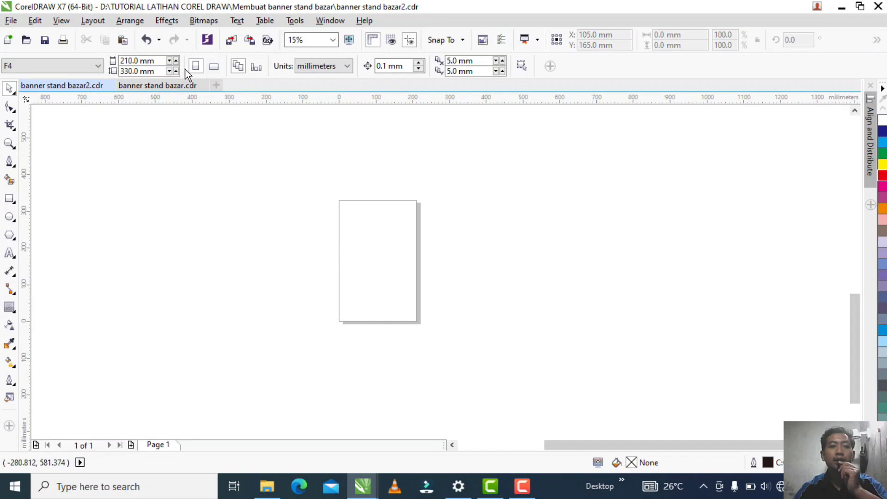
pyautogui.click(323, 67)
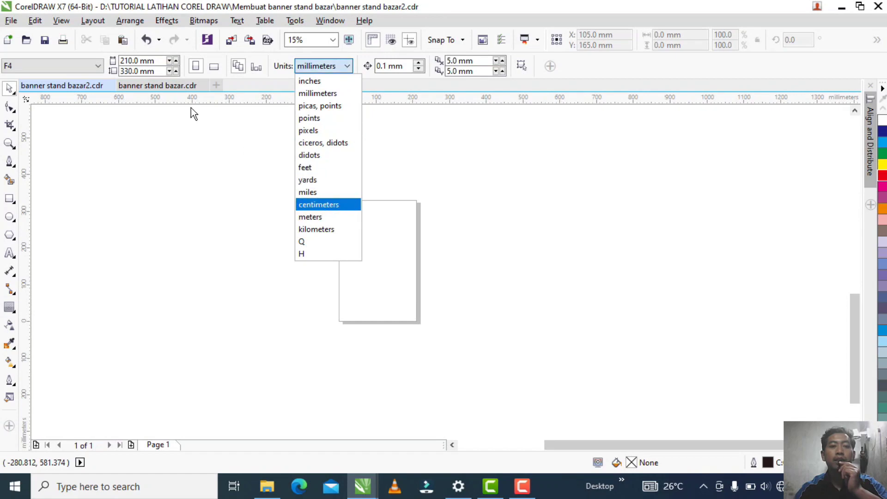
pyautogui.click(320, 205)
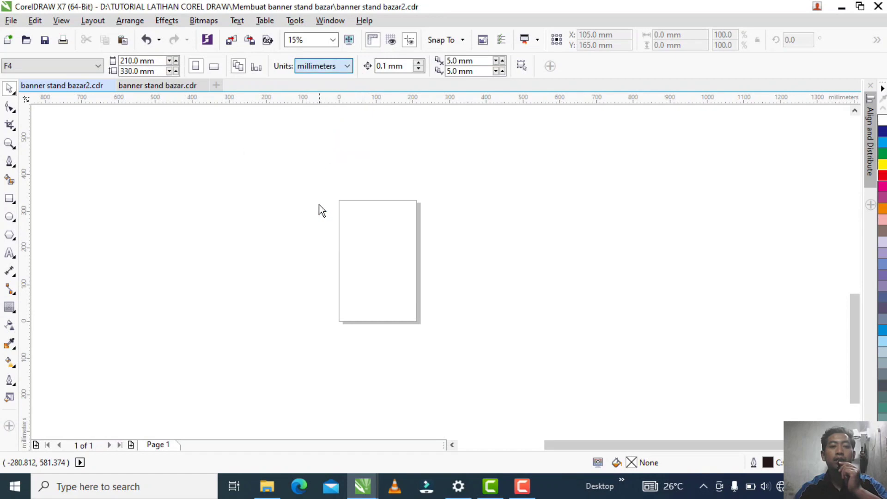
pyautogui.moveTo(158, 61); pyautogui.dragTo(41, 52)
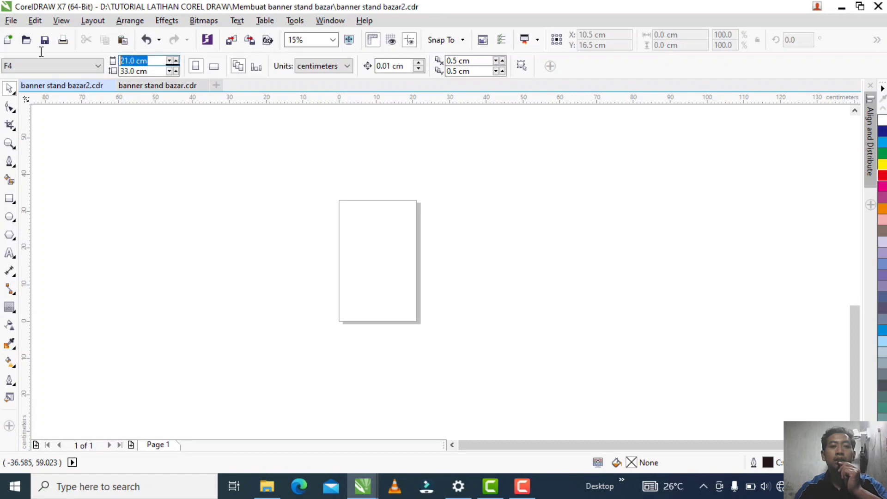
pyautogui.write('150')
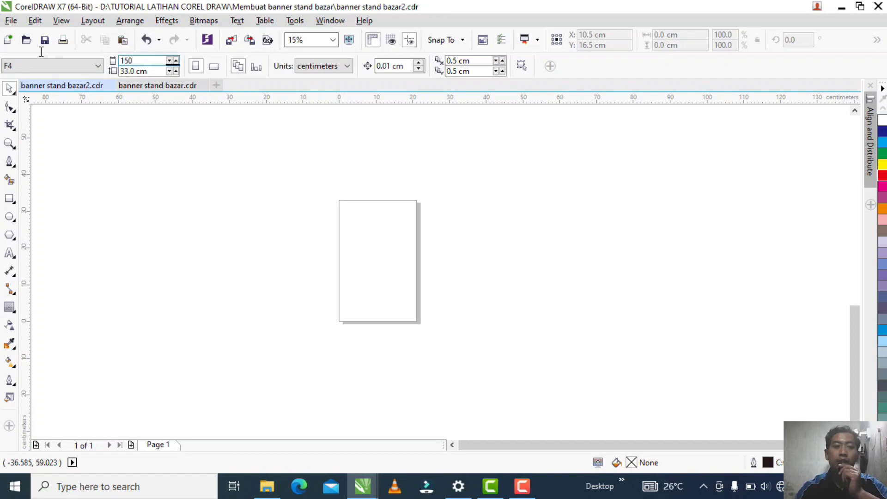
pyautogui.moveTo(153, 71); pyautogui.dragTo(119, 71)
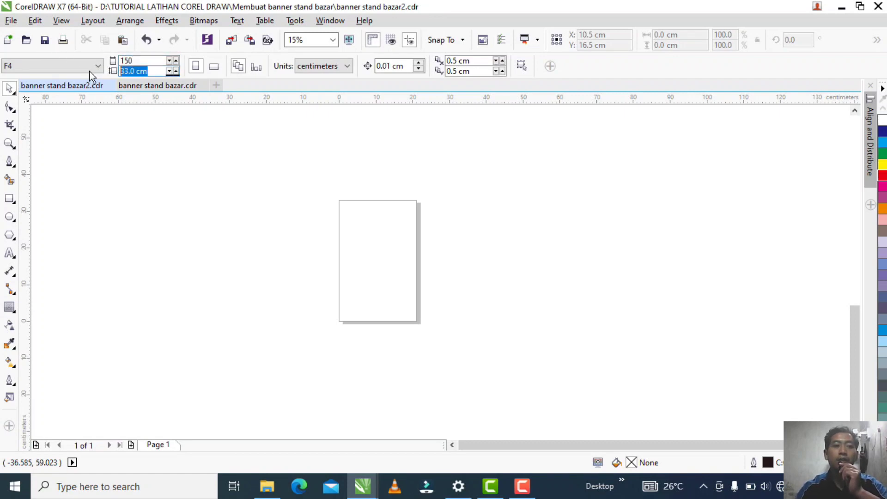
pyautogui.write('60')
pyautogui.press('Return')
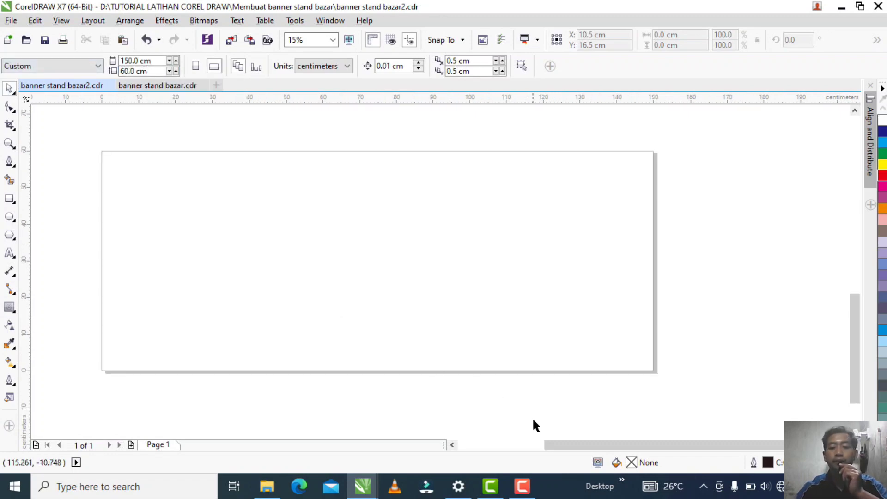
# Draw a rectangle over the page, about 150.6 cm wide and 58.8 cm high.
pyautogui.moveTo(552, 445); pyautogui.dragTo(536, 453)
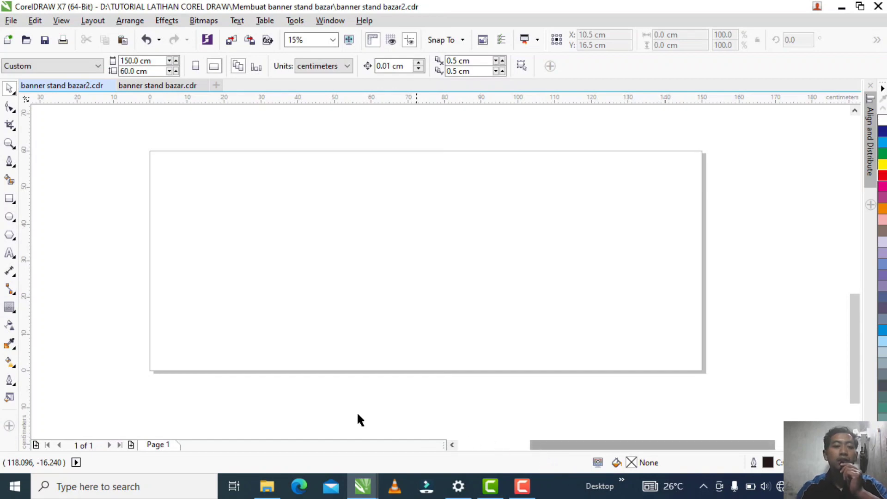
pyautogui.click(9, 199)
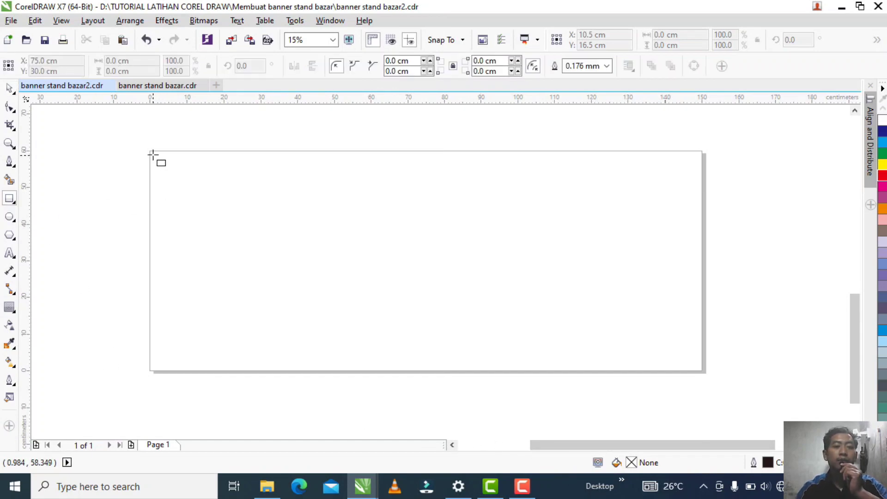
pyautogui.moveTo(151, 150); pyautogui.dragTo(703, 352)
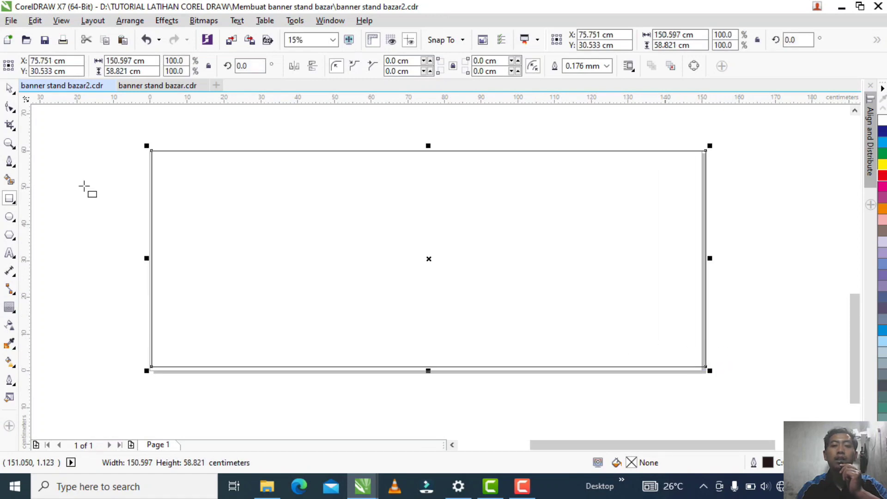
# Resize the rectangle to exactly 150 cm wide and 60 cm high.
pyautogui.click(8, 89)
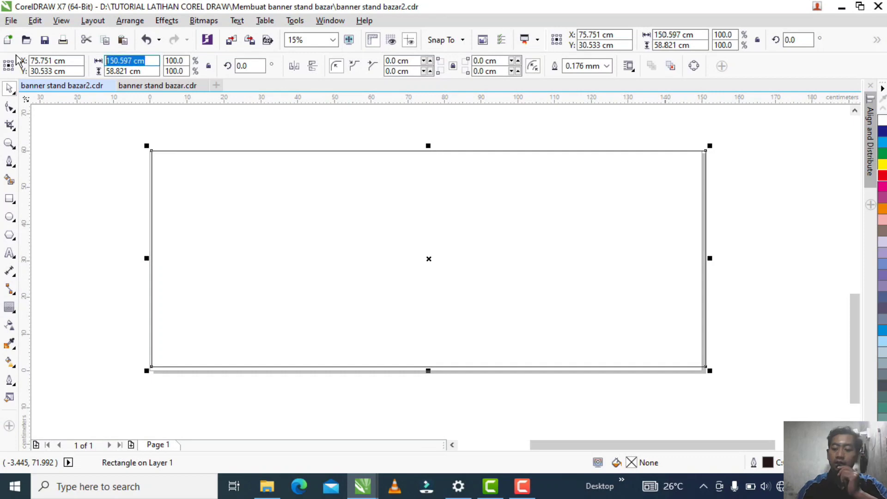
pyautogui.write('150')
pyautogui.press('Tab')
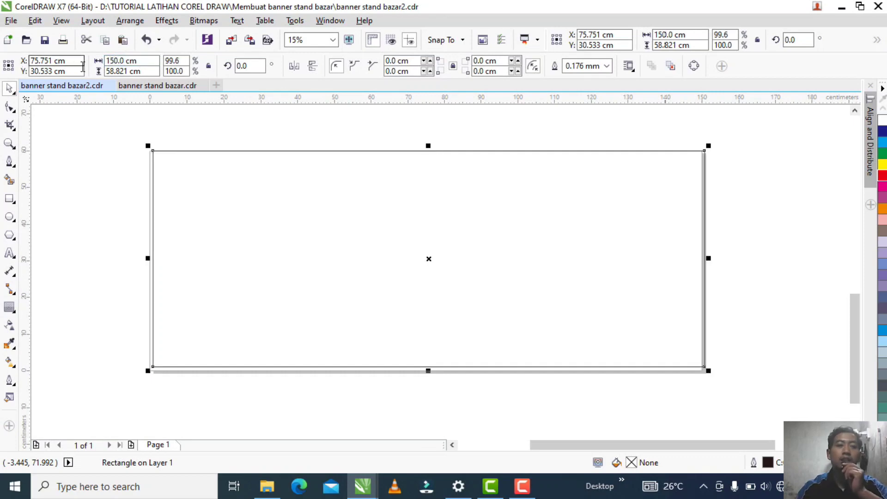
pyautogui.write('60')
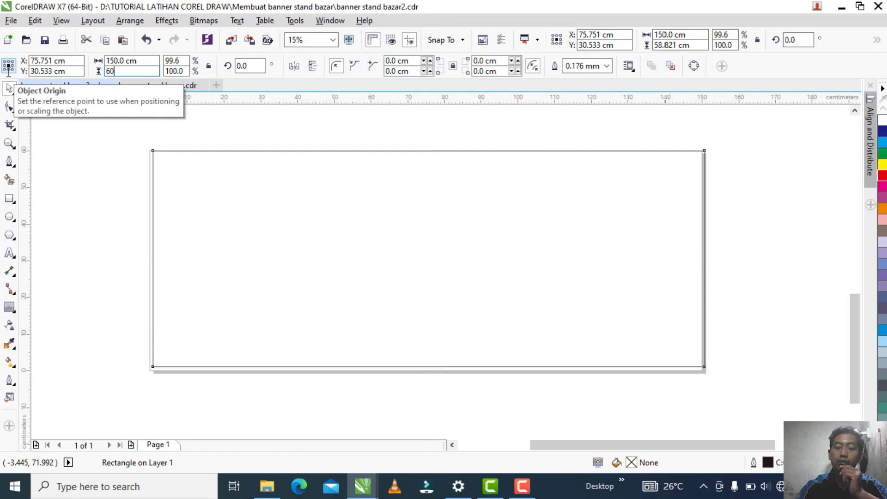
pyautogui.press('Return')
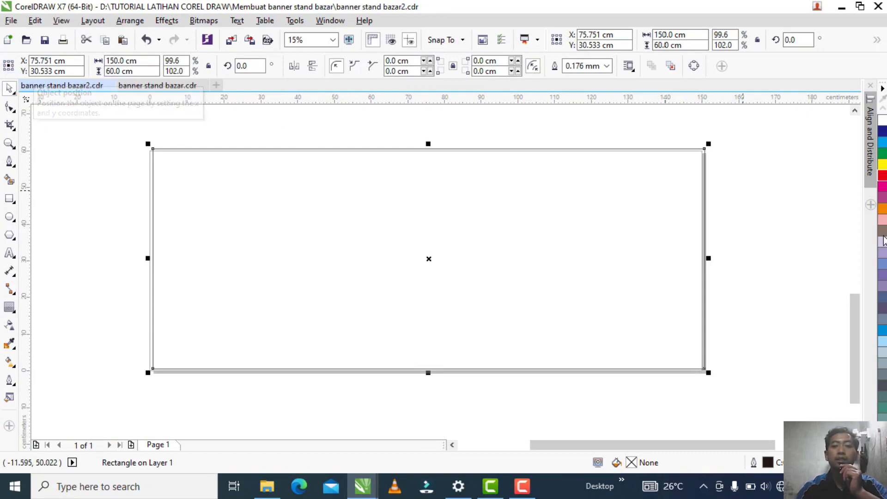
# Offset the rectangle up and to the right of the page and fill it with light blue, C:62 M:0 Y:3 K:0.
pyautogui.click(155, 159)
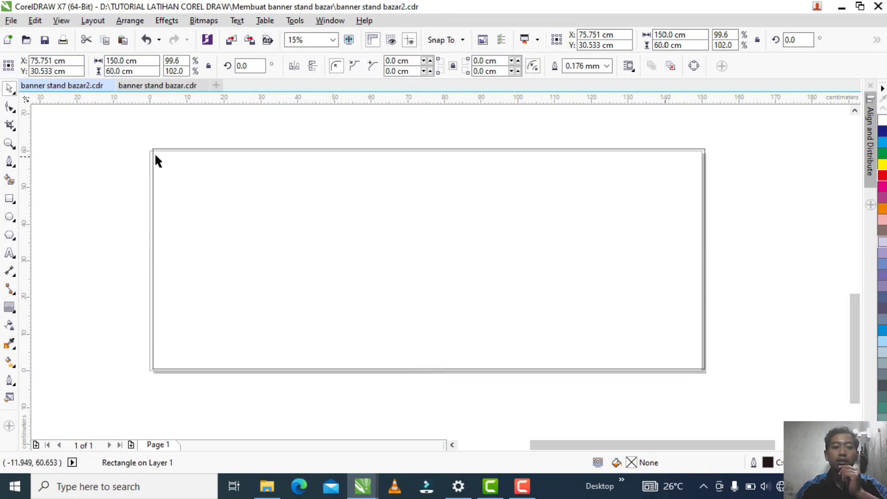
pyautogui.click(182, 147)
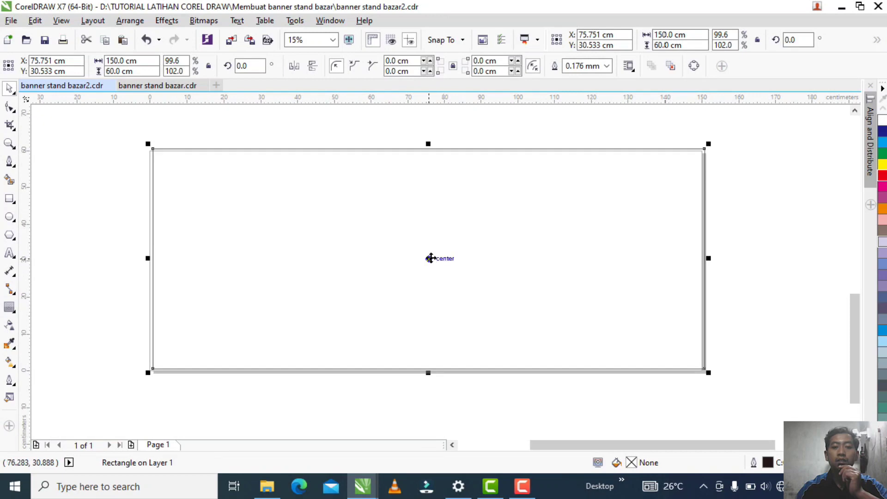
pyautogui.moveTo(431, 257); pyautogui.dragTo(481, 228)
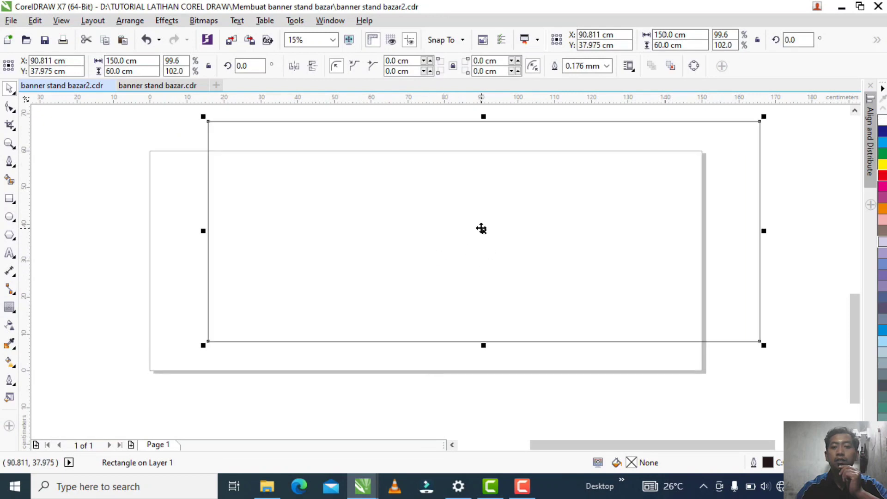
pyautogui.click(883, 146)
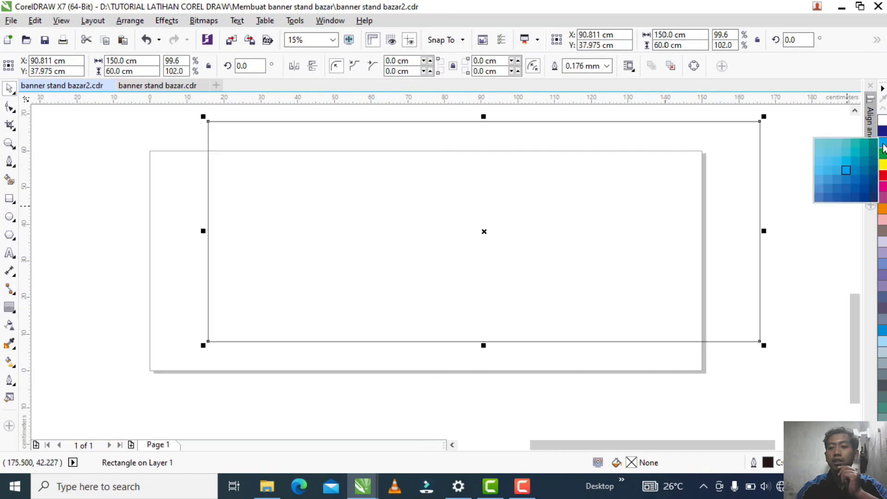
pyautogui.click(826, 163)
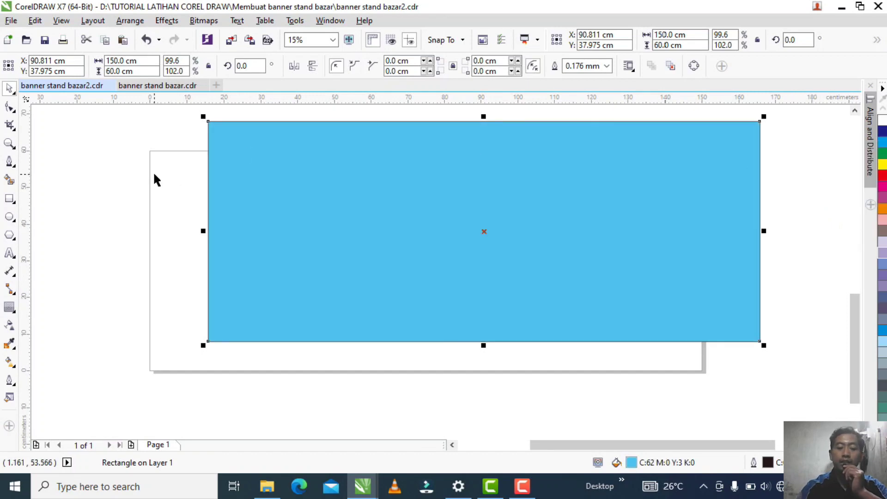
# Center the blue rectangle on the page and set its outline width to None.
pyautogui.press('p')
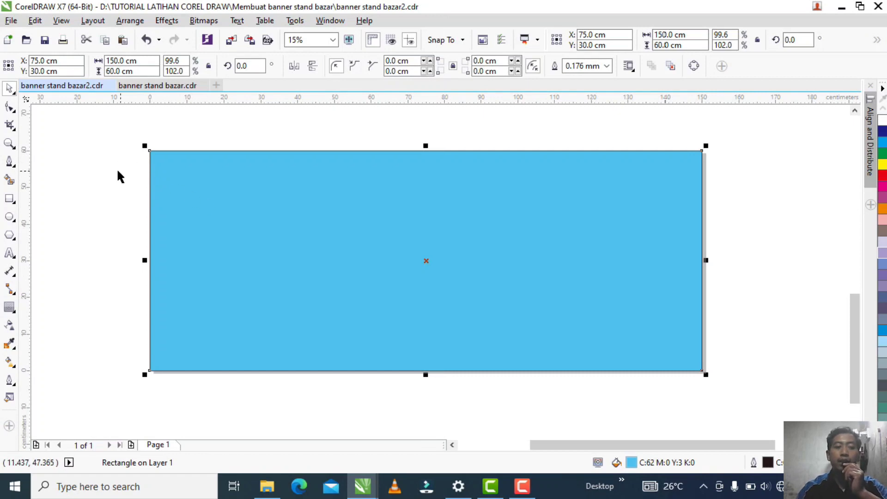
pyautogui.click(248, 125)
pyautogui.click(264, 218)
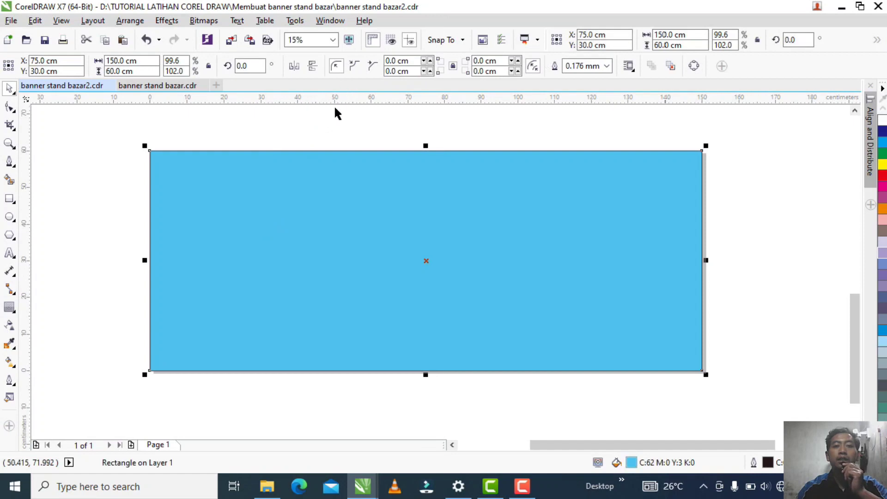
pyautogui.click(607, 66)
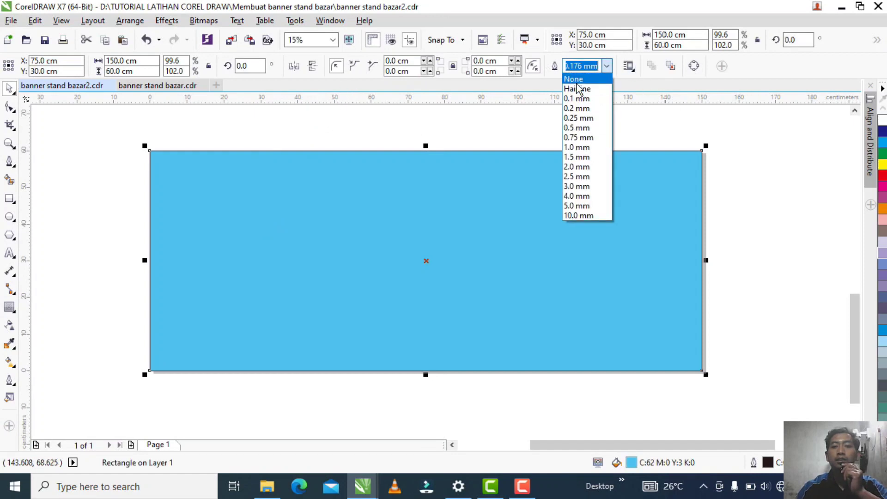
pyautogui.click(576, 82)
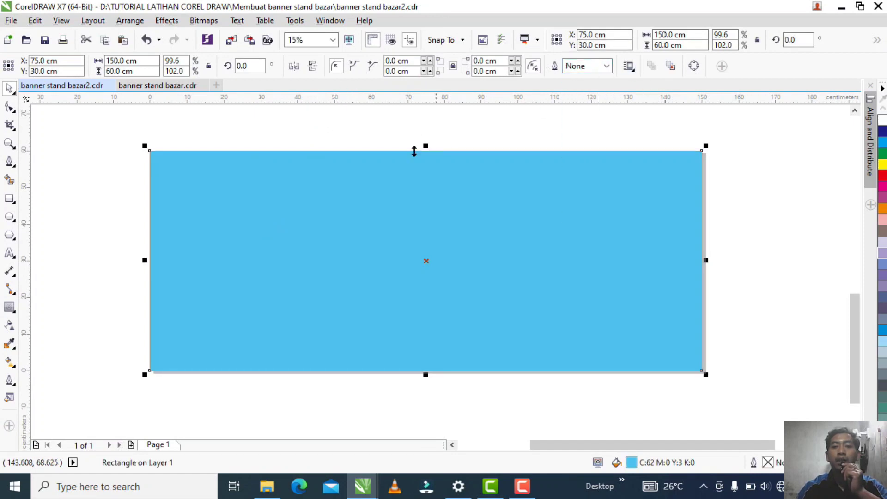
pyautogui.click(248, 139)
pyautogui.click(301, 245)
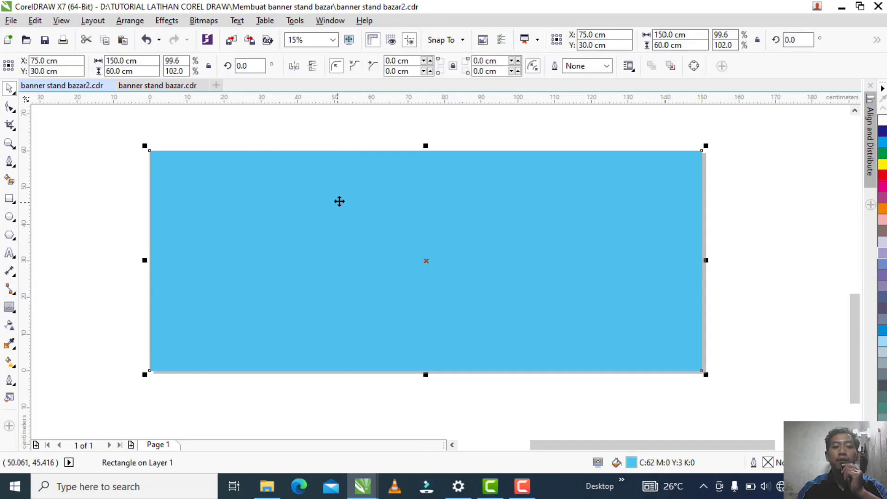
# Lock the blue background rectangle and deselect it.
pyautogui.rightClick(387, 200)
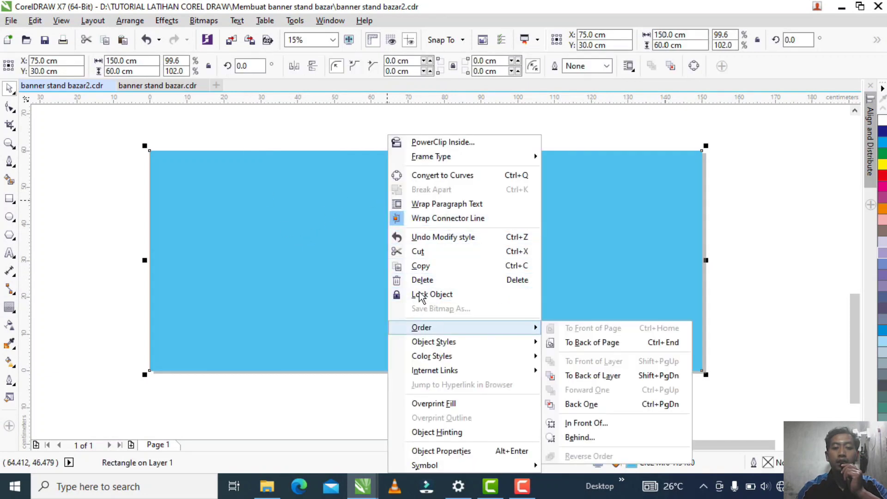
pyautogui.click(421, 298)
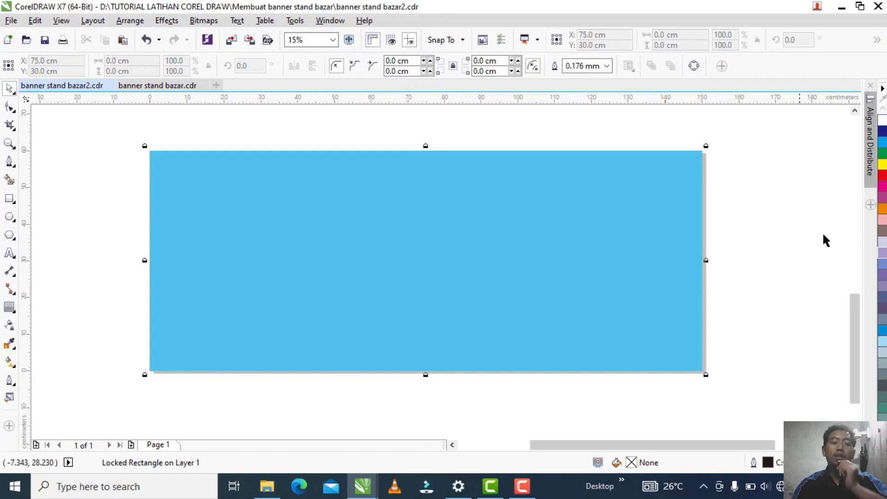
pyautogui.click(821, 259)
# Add the artistic text "STAND" in Arial on the blue background and enlarge it to about 342 pt.
pyautogui.moveTo(854, 318)
pyautogui.mouseDown()
pyautogui.moveTo(850, 154)
pyautogui.moveTo(863, 320)
pyautogui.moveTo(862, 313)
pyautogui.mouseUp()
pyautogui.click(11, 255)
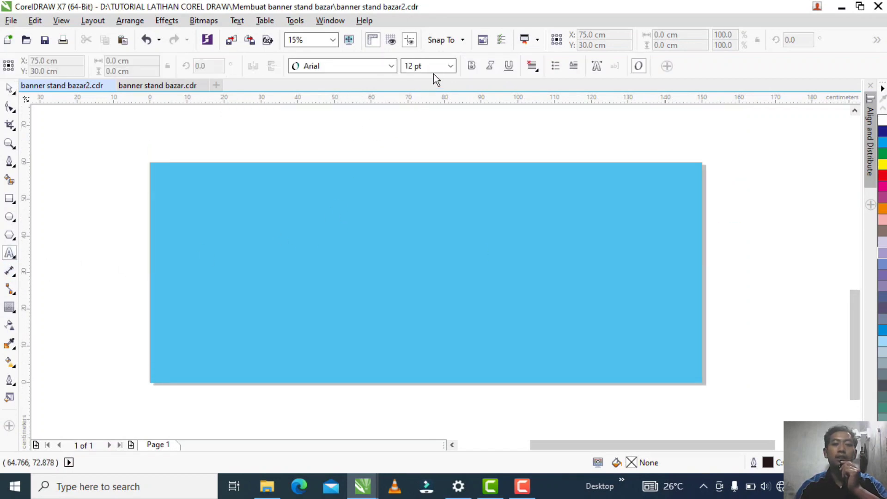
pyautogui.click(450, 67)
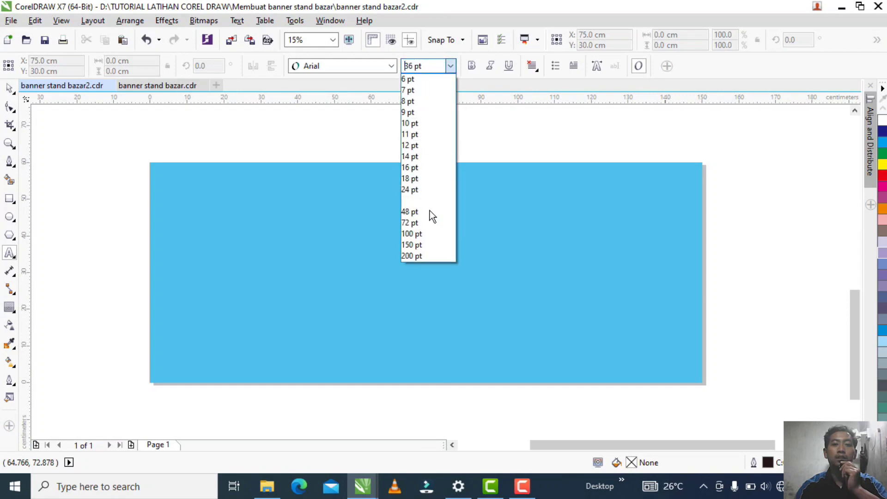
pyautogui.click(425, 234)
pyautogui.click(402, 287)
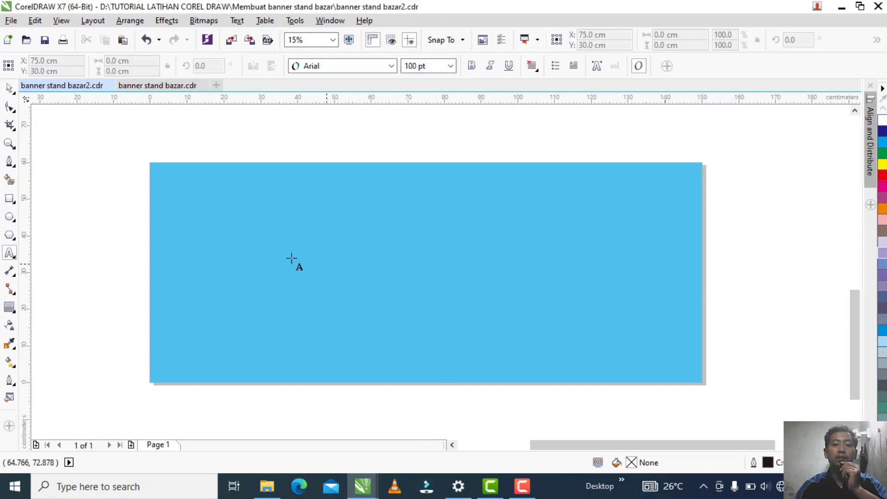
pyautogui.click(291, 257)
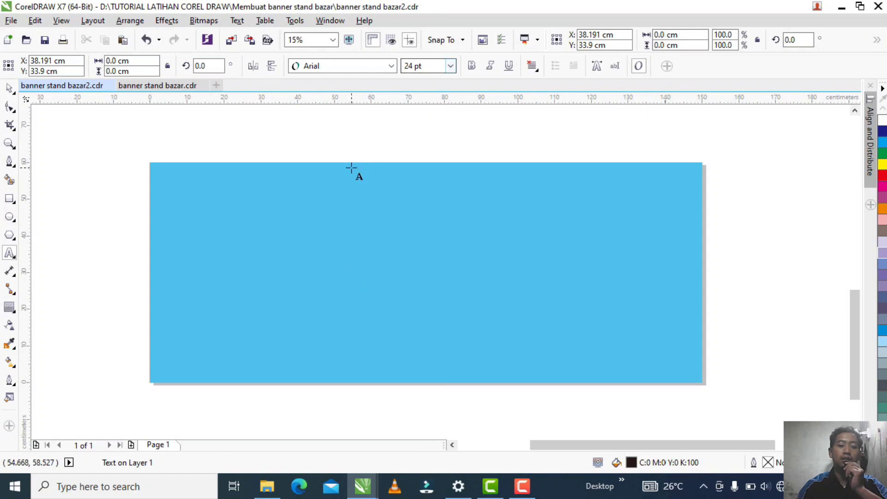
pyautogui.write('S')
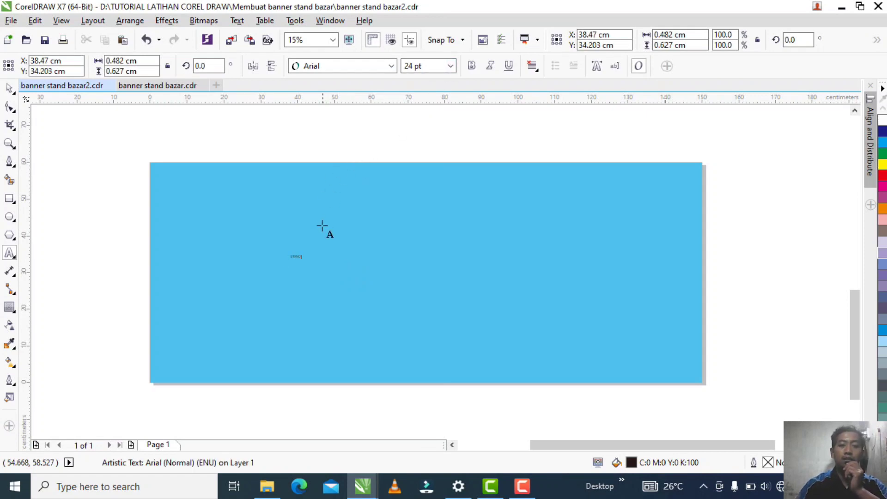
pyautogui.moveTo(388, 293); pyautogui.dragTo(433, 322)
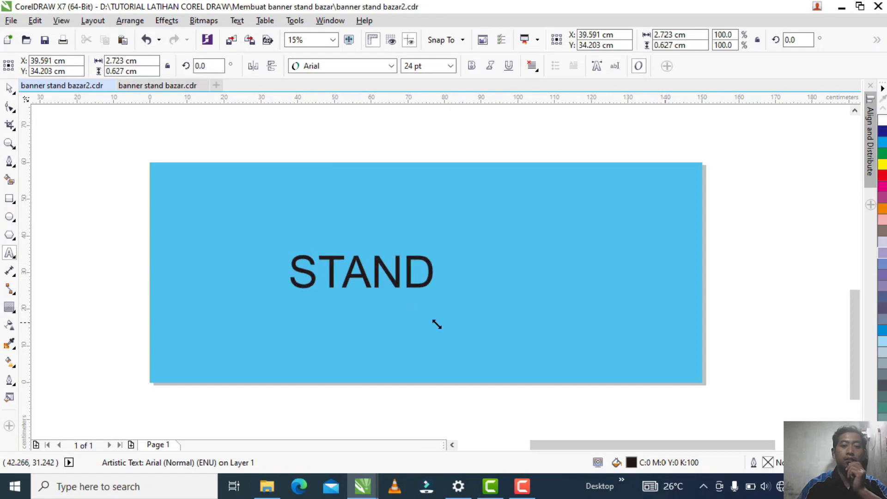
# Complete the artistic text as three lines, "STAND BAZAR", "KELUARGA BESAR" and "RT 20 RW 06", and move it to the middle of the banner.
pyautogui.write('BAZAR')
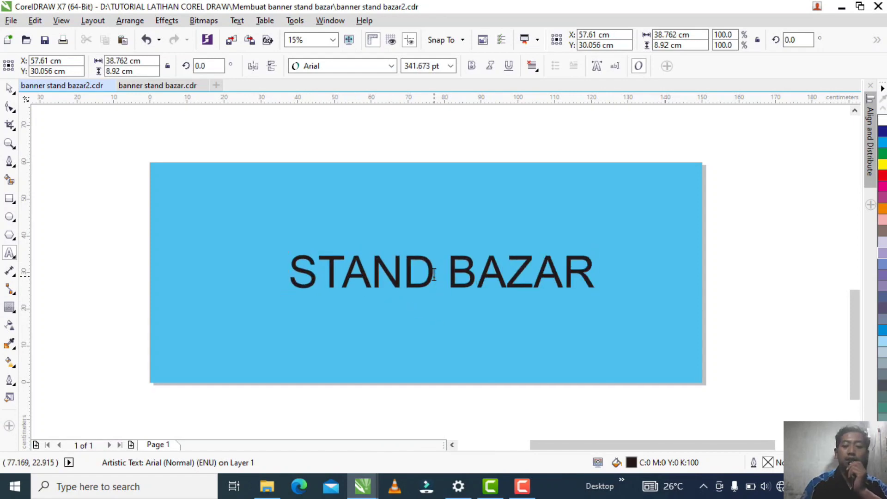
pyautogui.press('Return')
pyautogui.write('K')
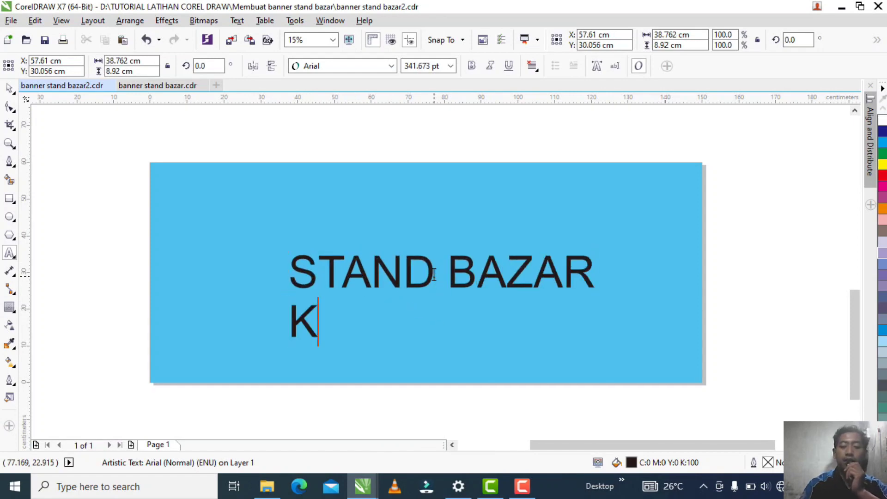
pyautogui.write('ELUA')
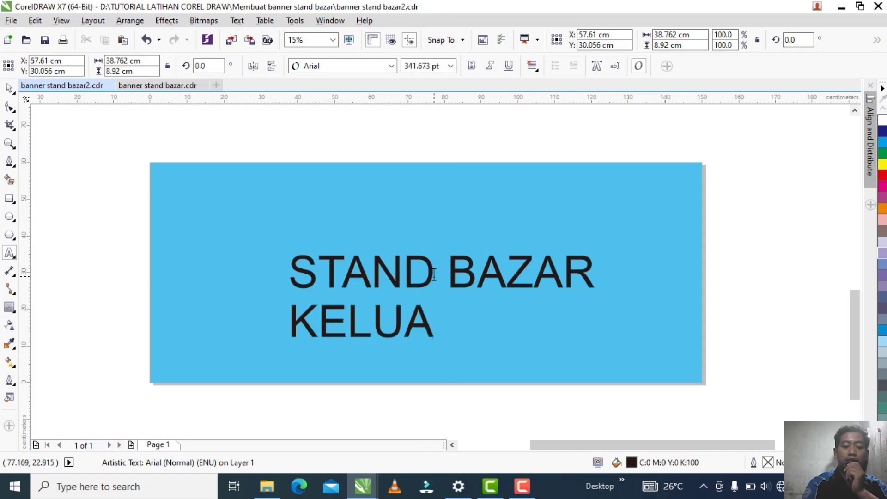
pyautogui.write('RGA BESAR')
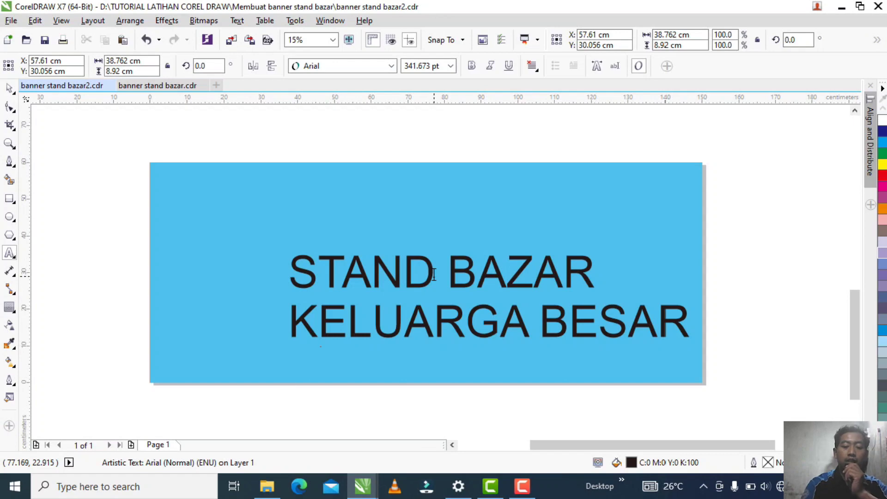
pyautogui.press('Return')
pyautogui.write('RT 20')
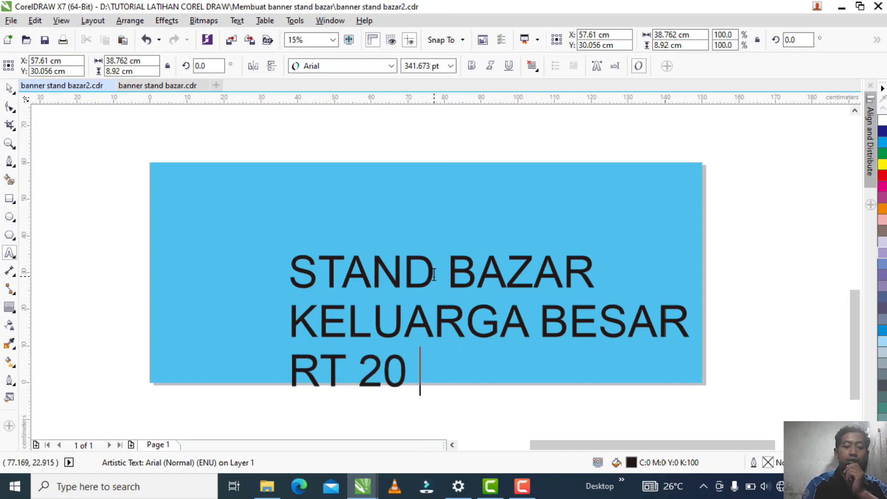
pyautogui.write(' RW 06')
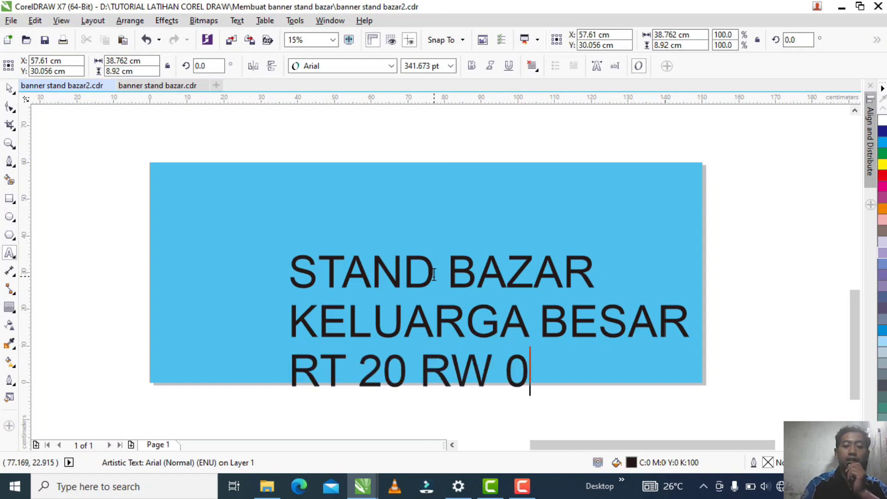
pyautogui.click(9, 90)
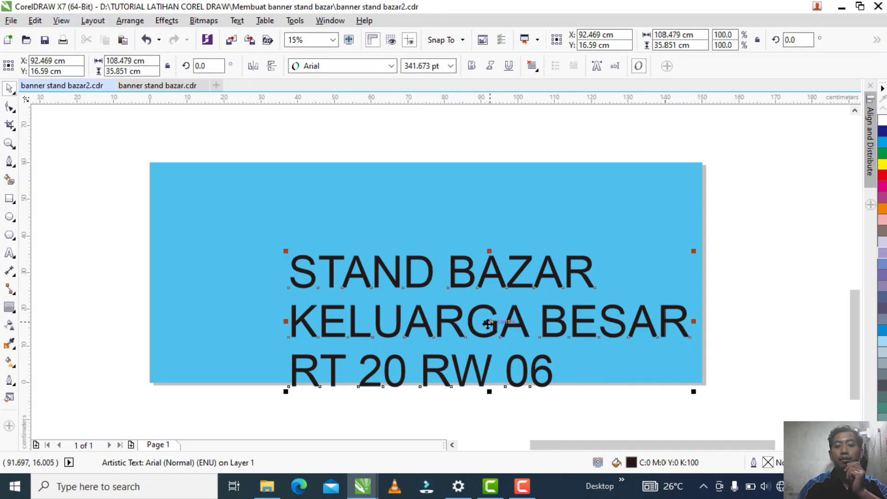
pyautogui.moveTo(489, 323); pyautogui.dragTo(422, 289)
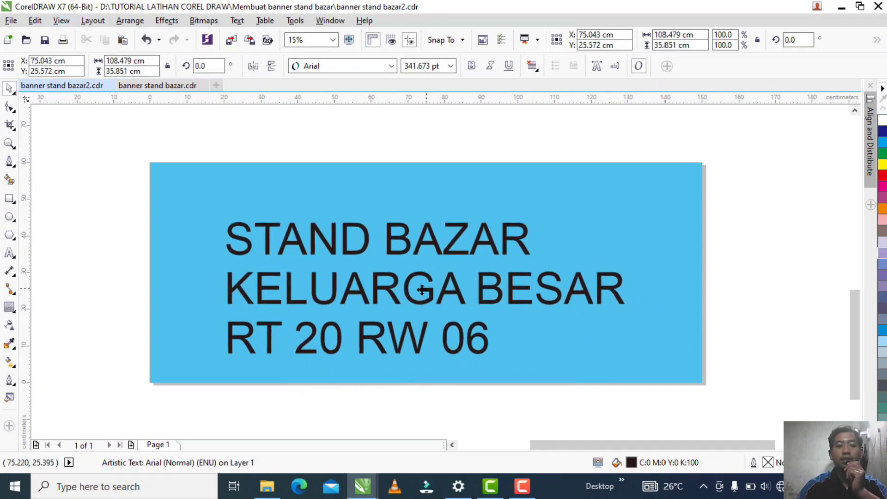
# Set the three-line text's font to Impact and its alignment to Center.
pyautogui.click(391, 65)
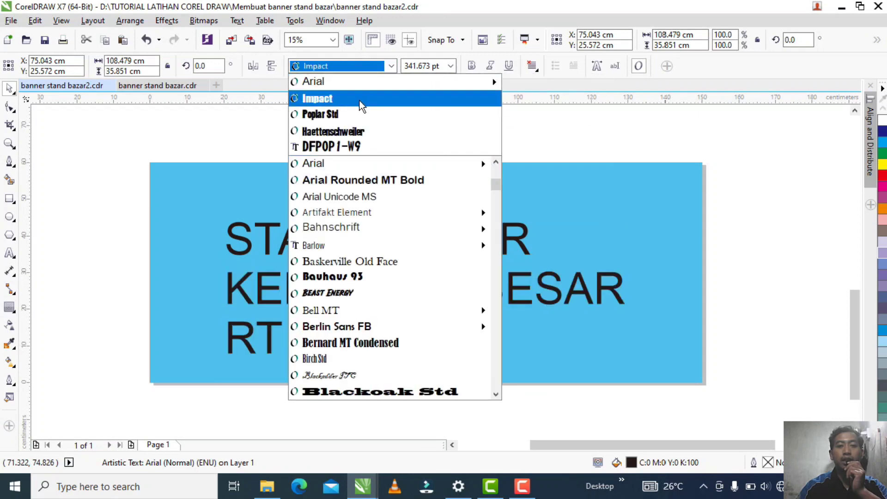
pyautogui.click(359, 100)
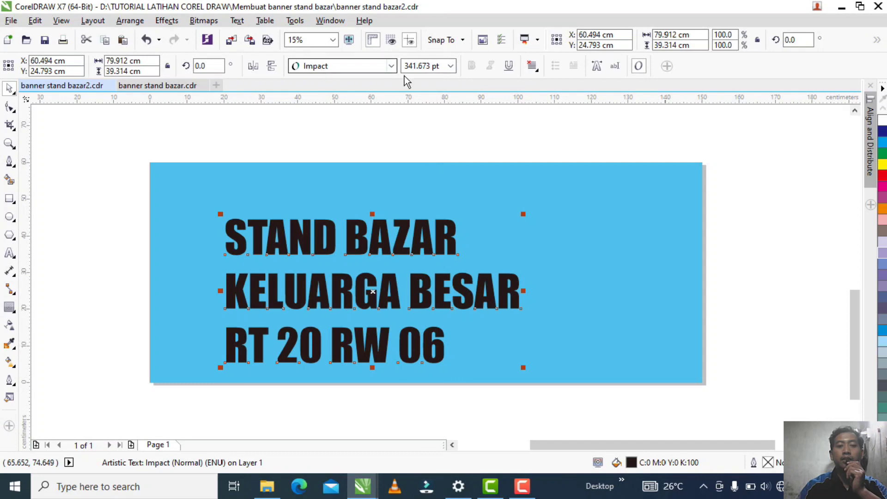
pyautogui.click(536, 72)
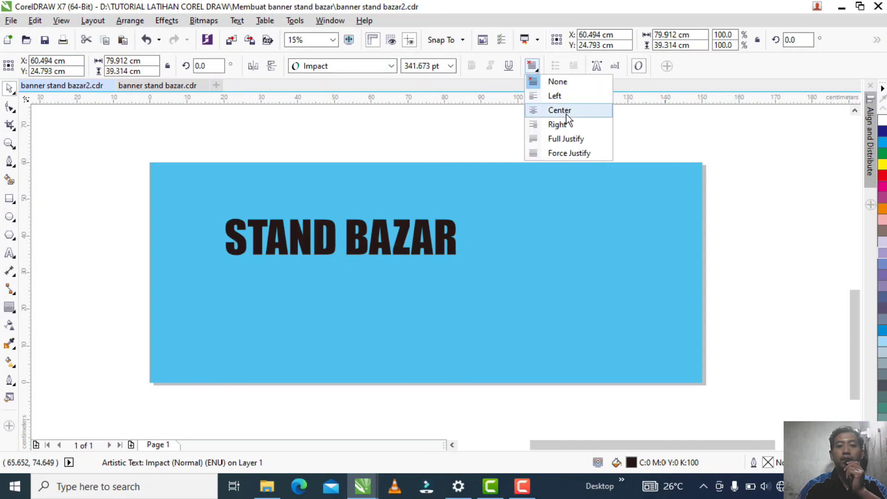
pyautogui.click(566, 115)
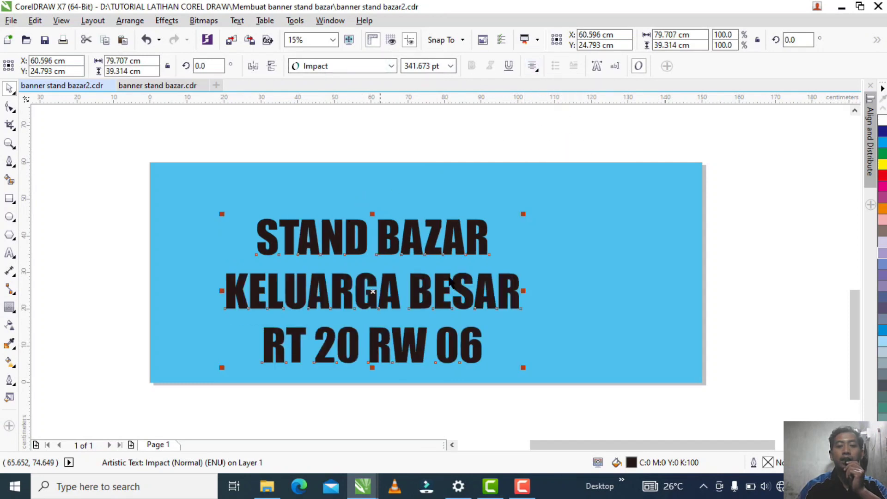
# Stretch the text horizontally to about 99.7 cm wide and reposition it near the center of the blue background.
pyautogui.moveTo(523, 291); pyautogui.dragTo(598, 288)
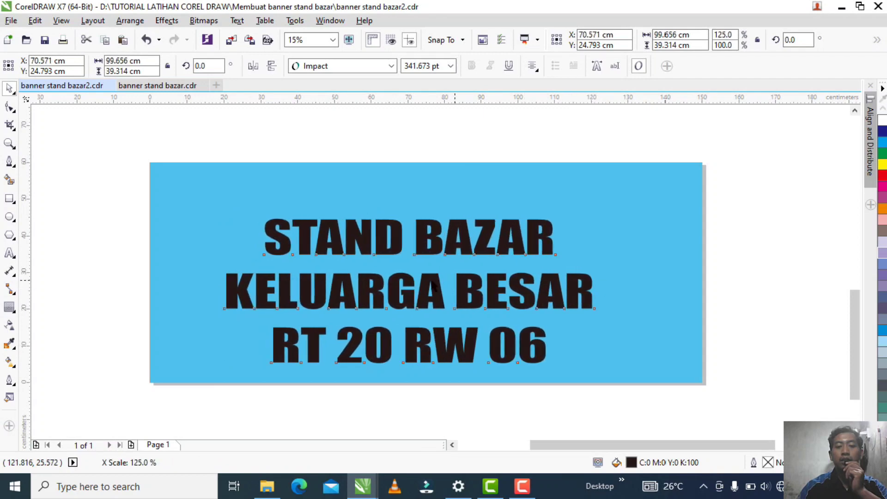
pyautogui.moveTo(409, 292); pyautogui.dragTo(437, 290)
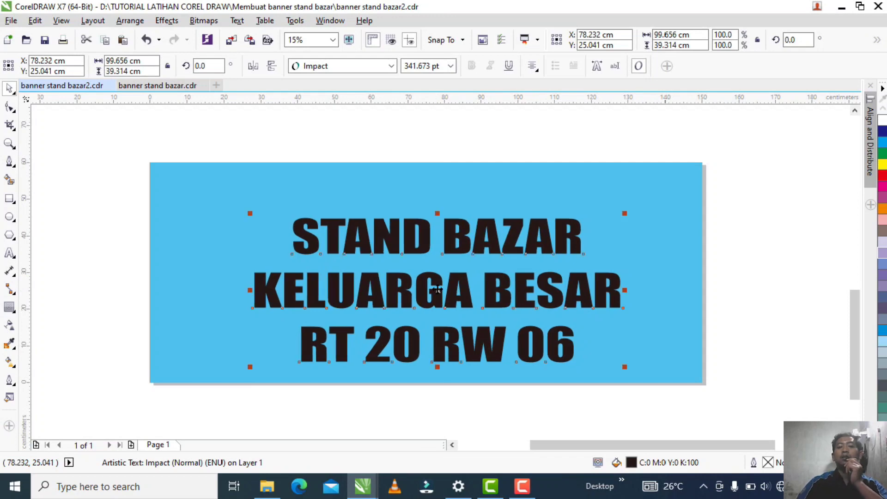
pyautogui.moveTo(457, 247); pyautogui.dragTo(449, 246)
pyautogui.moveTo(854, 324)
pyautogui.mouseDown()
pyautogui.moveTo(853, 160)
pyautogui.moveTo(859, 318)
pyautogui.mouseUp()
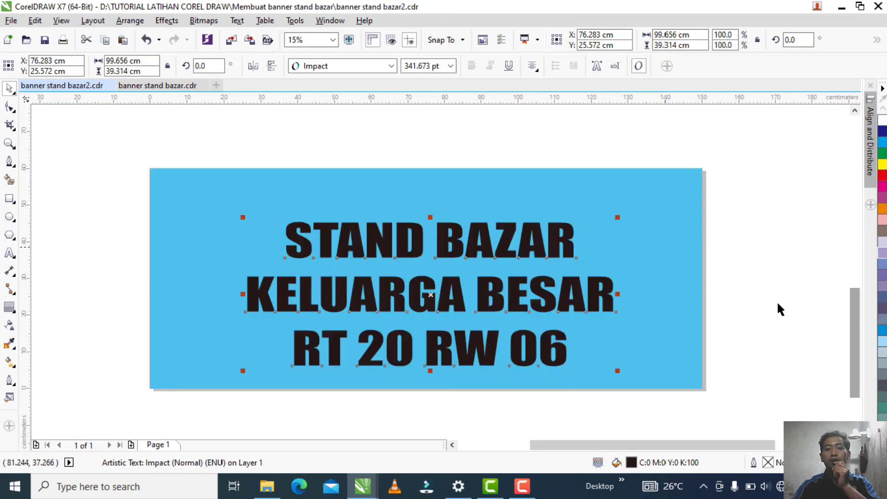
pyautogui.moveTo(778, 303); pyautogui.dragTo(251, 208)
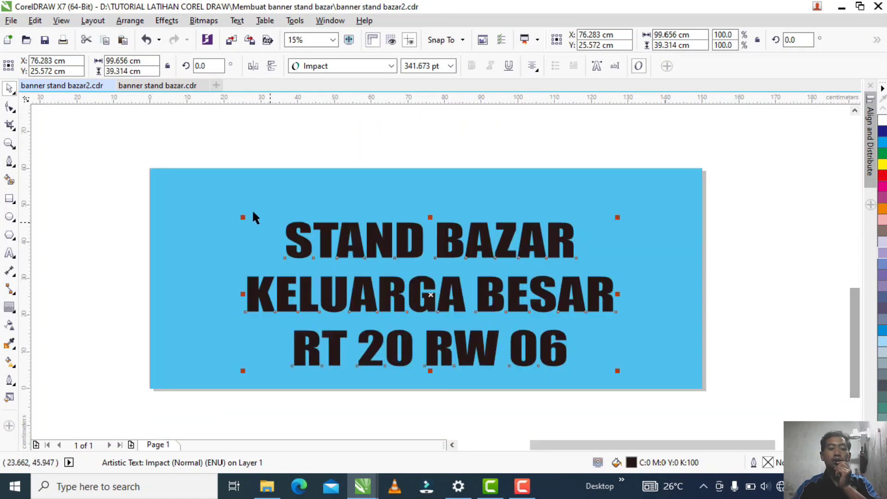
# Apply a contour to the three-line text using the Flow Outward preset.
pyautogui.click(10, 313)
pyautogui.click(48, 321)
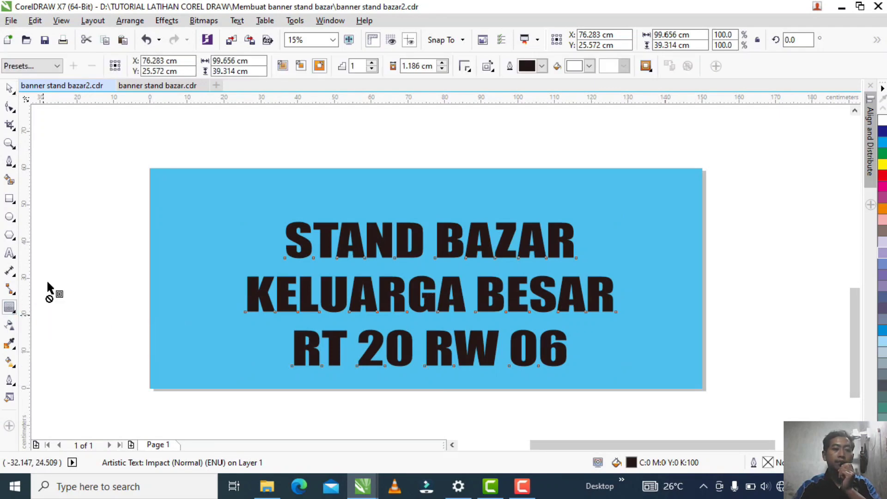
pyautogui.click(46, 67)
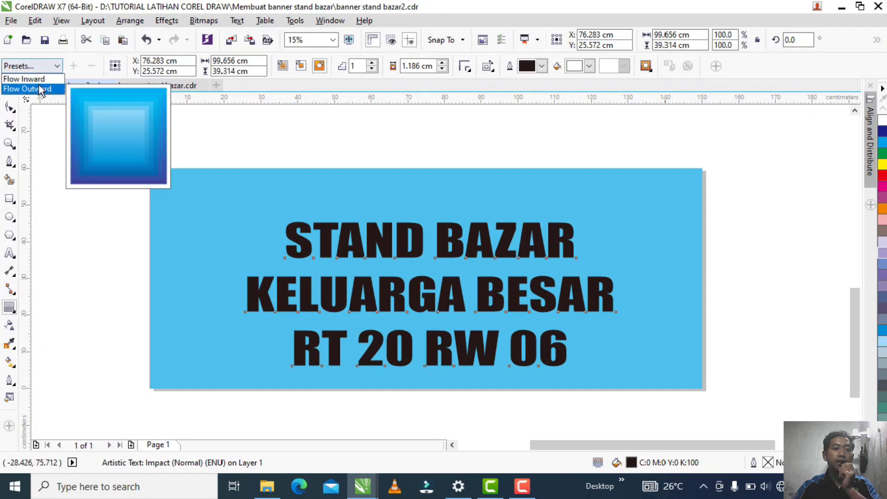
pyautogui.click(40, 90)
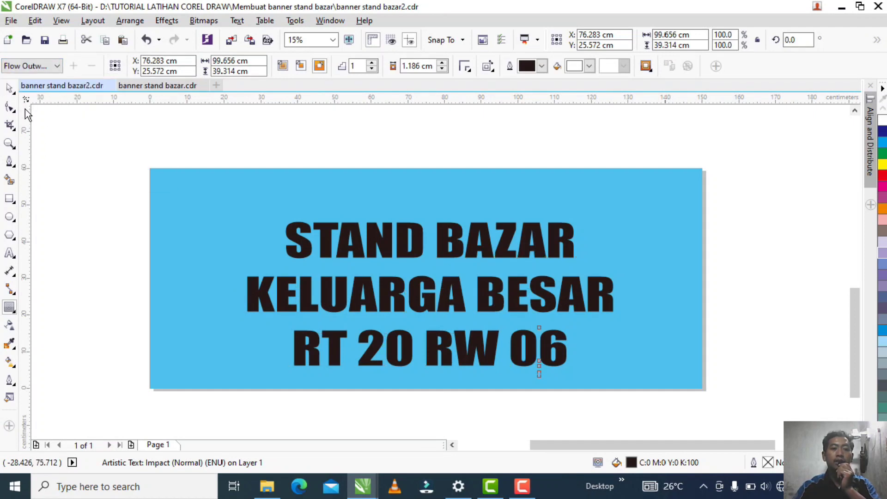
# Reduce the text contour to 1 step and set its contour offset to 1.186 cm.
pyautogui.click(372, 69)
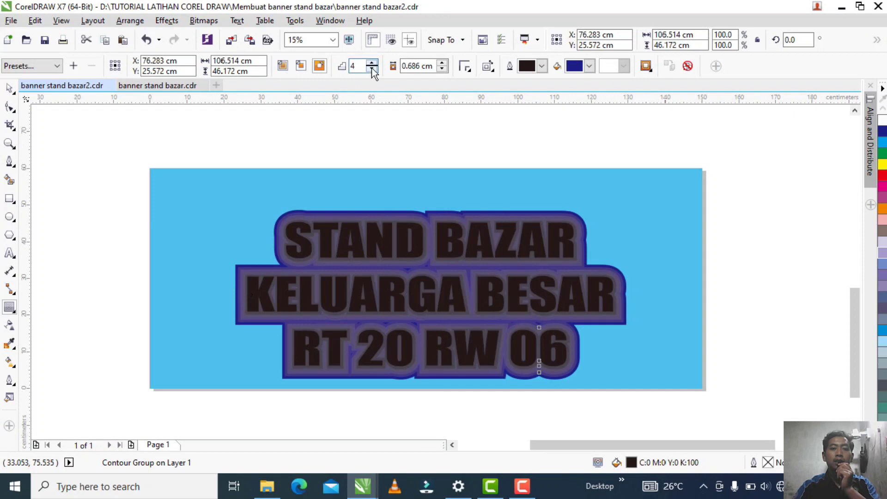
pyautogui.click(372, 69)
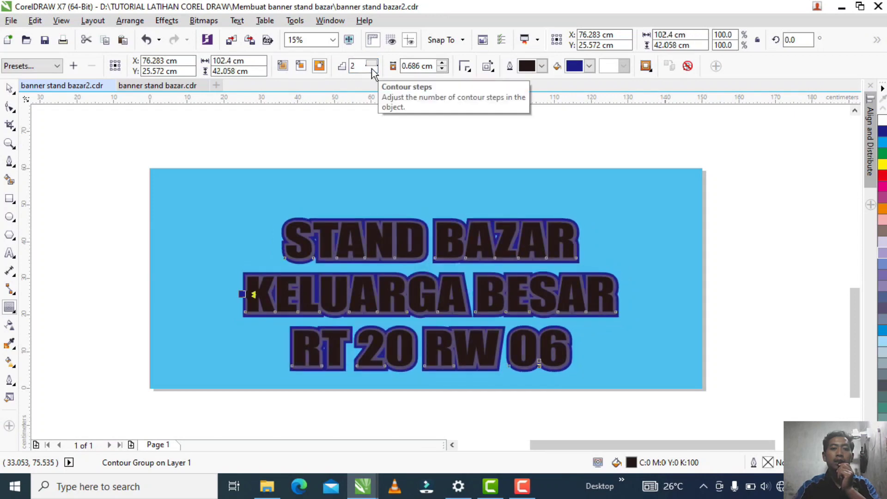
pyautogui.click(371, 69)
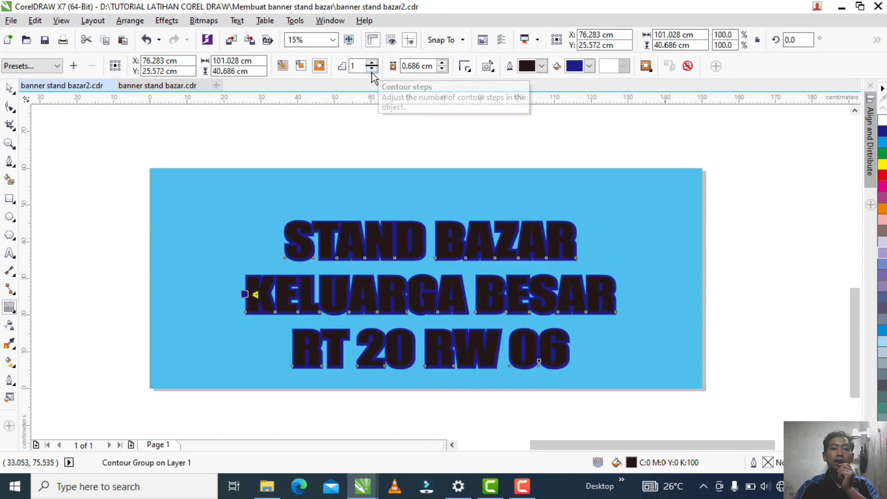
pyautogui.click(442, 64)
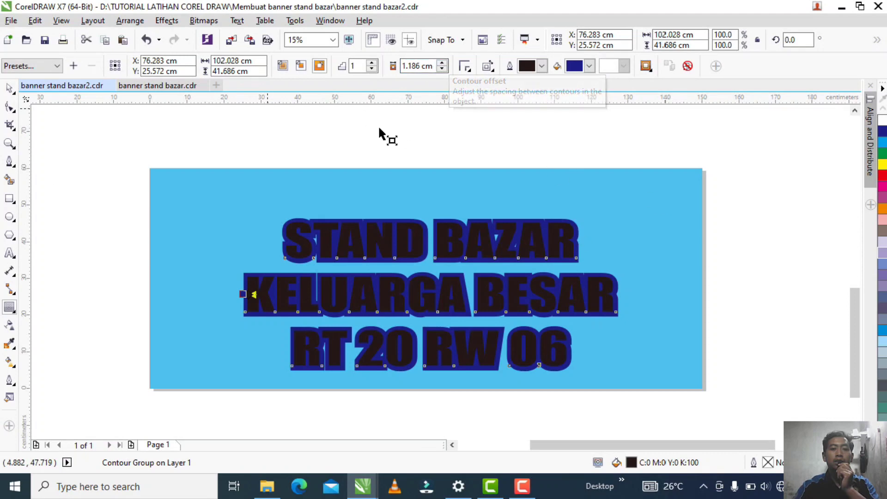
# Change the text contour's fill color to white and break the contour group apart.
pyautogui.click(10, 88)
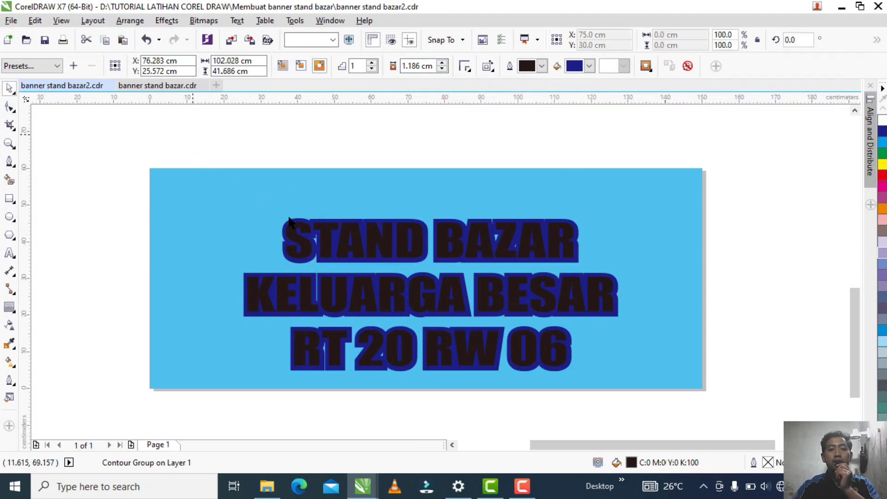
pyautogui.click(278, 194)
pyautogui.click(320, 220)
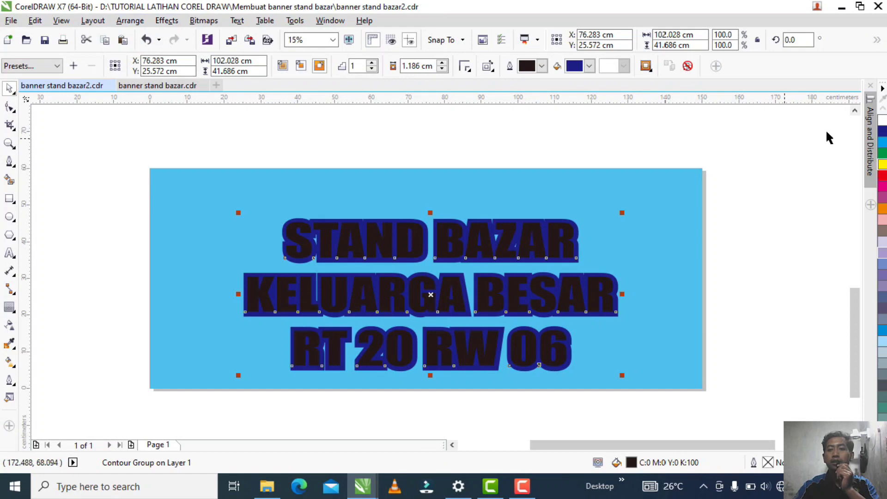
pyautogui.click(590, 66)
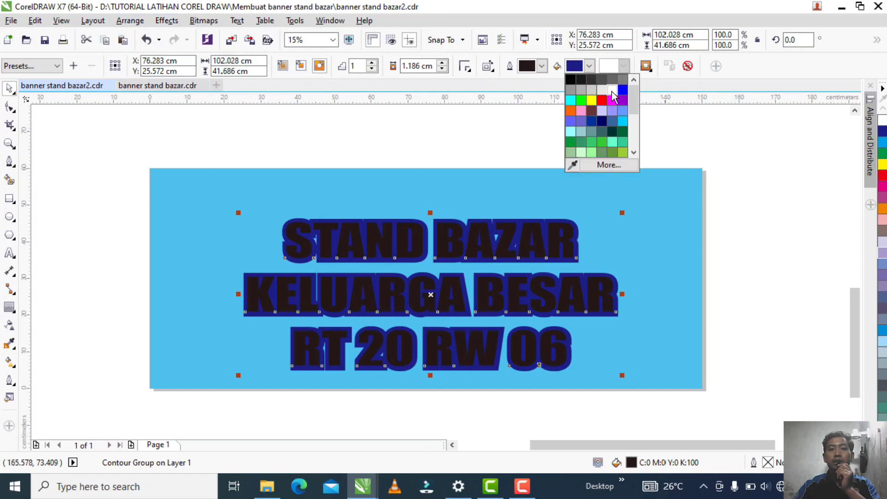
pyautogui.click(613, 90)
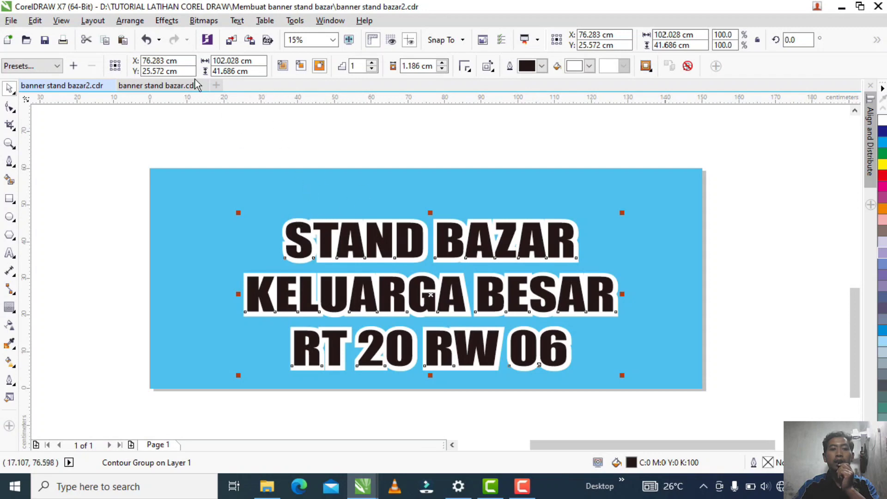
pyautogui.click(130, 22)
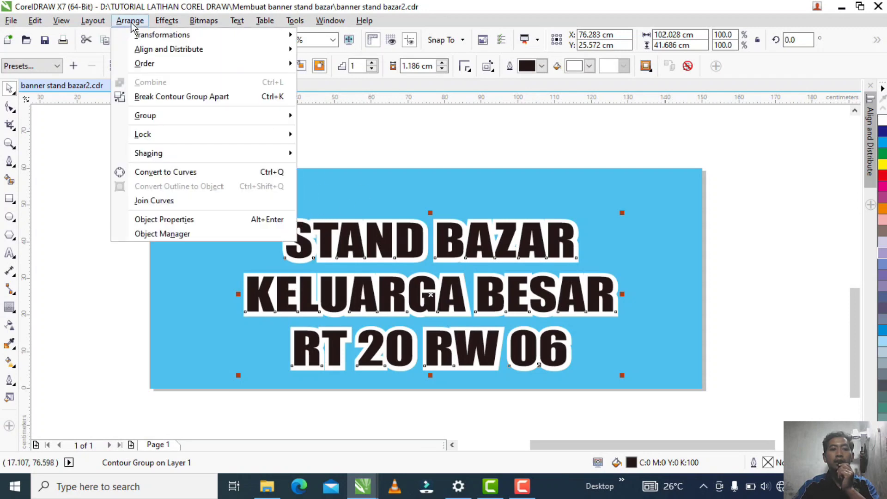
pyautogui.click(145, 98)
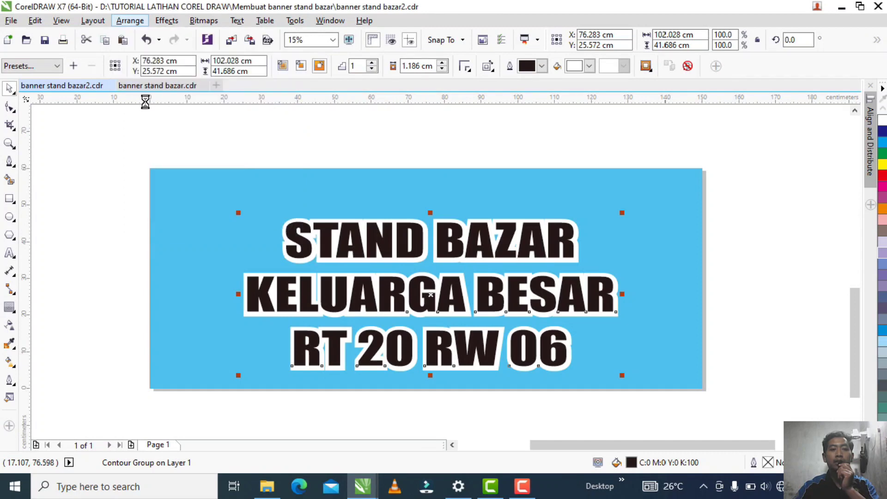
# Move the black text away from its white contour, undo the move and deselect the text.
pyautogui.click(300, 238)
pyautogui.moveTo(293, 235); pyautogui.dragTo(367, 219)
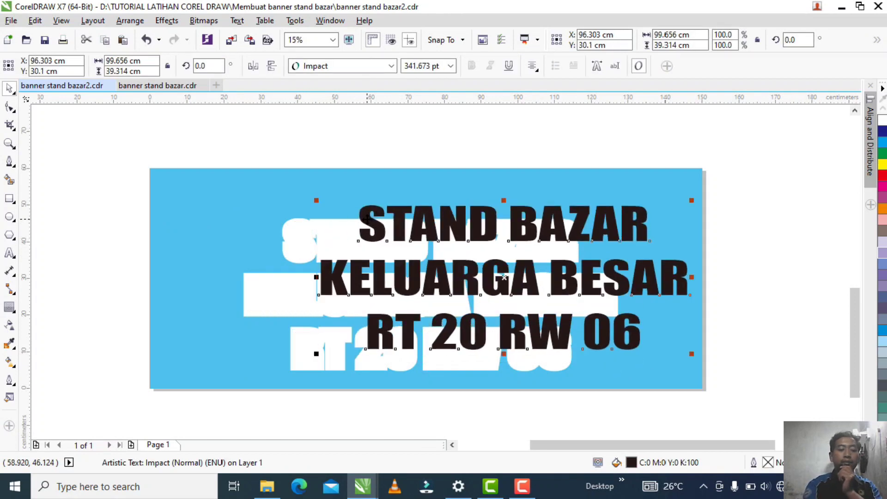
pyautogui.hotkey('ctrl', 'z')
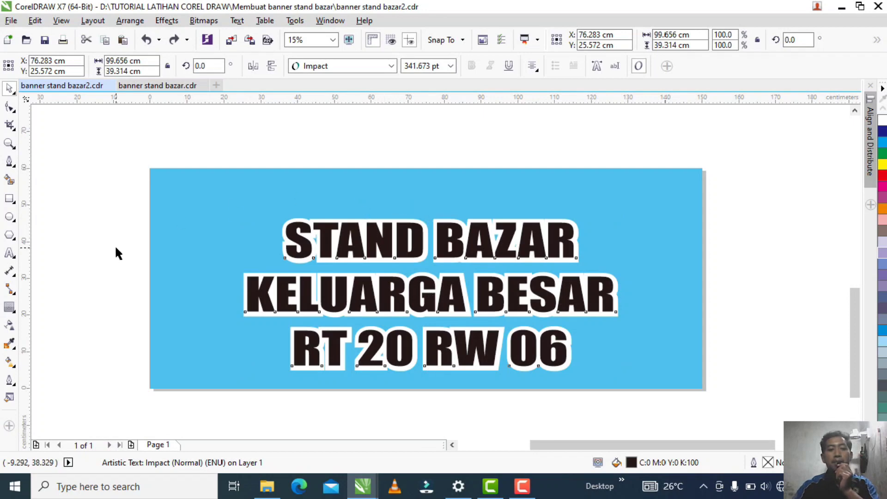
pyautogui.click(115, 252)
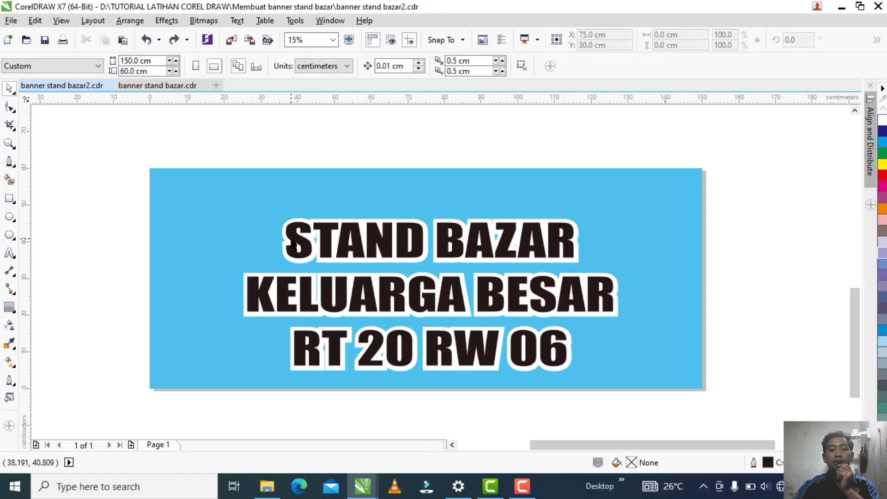
# Select the white contour curve behind the text and break it apart.
pyautogui.click(274, 277)
pyautogui.moveTo(276, 271); pyautogui.dragTo(314, 221)
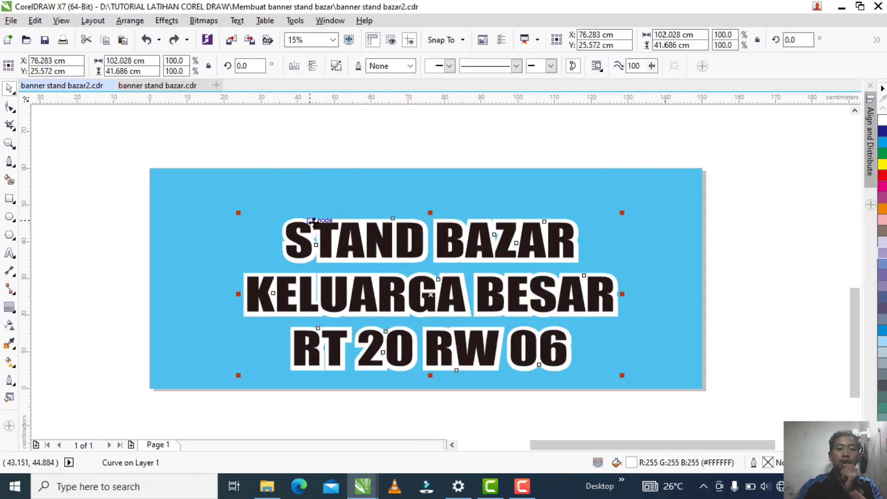
pyautogui.rightClick(249, 276)
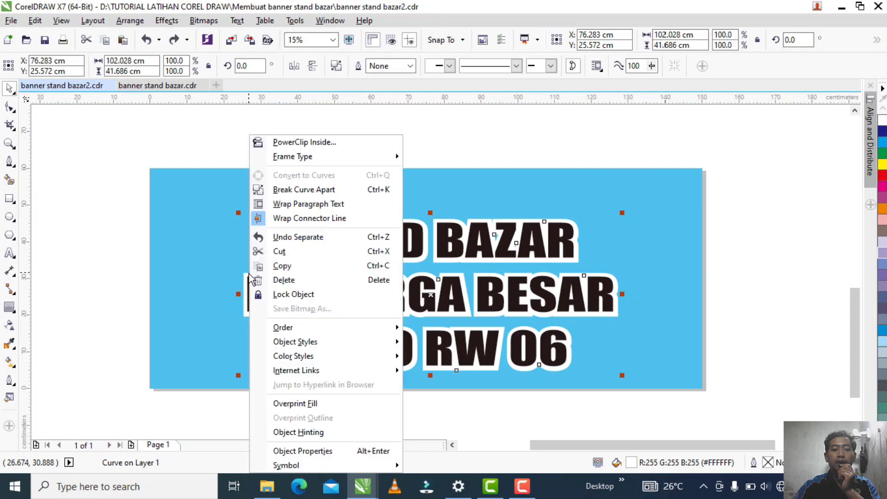
pyautogui.click(287, 190)
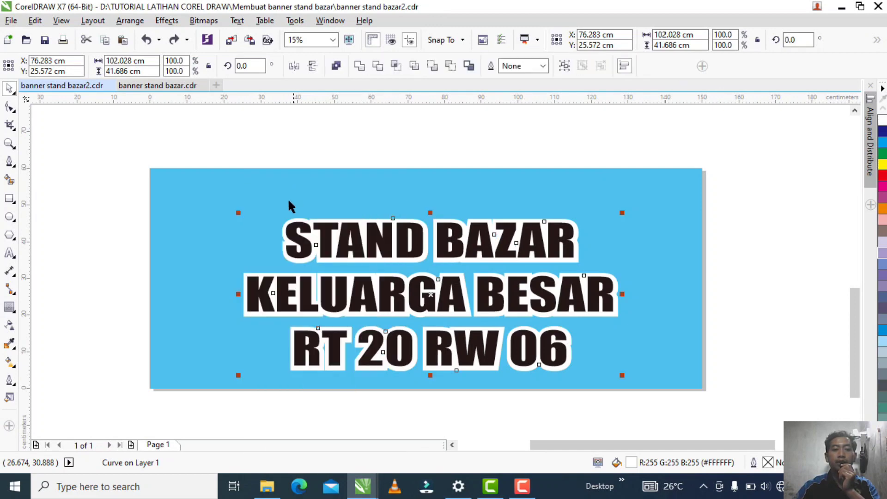
# Try moving the separated white contours behind KELUARGA and STAND, and undo the moves.
pyautogui.press('Escape')
pyautogui.click(277, 266)
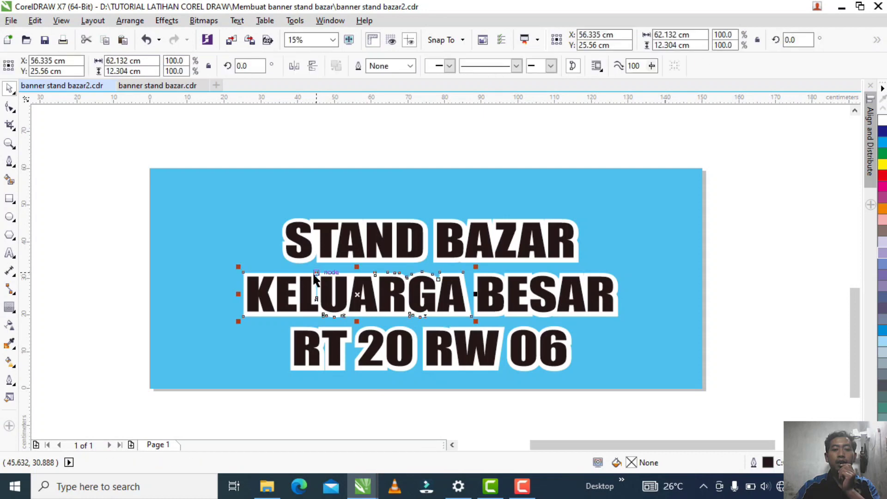
pyautogui.moveTo(277, 266); pyautogui.dragTo(292, 255)
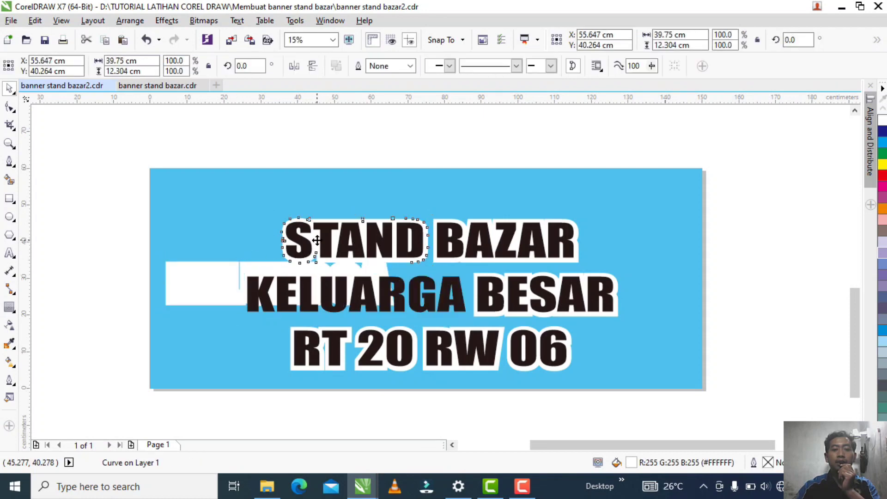
pyautogui.moveTo(358, 253); pyautogui.dragTo(370, 204)
pyautogui.hotkey('ctrl', 'z')
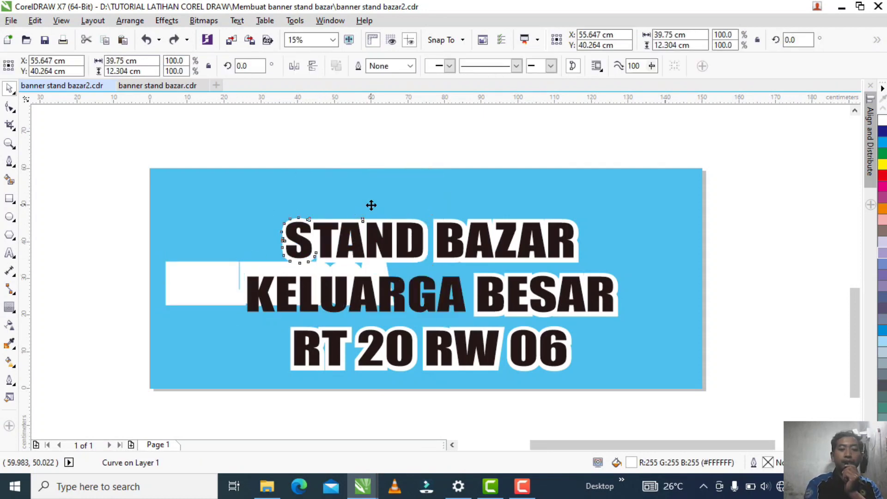
pyautogui.hotkey('ctrl', 'z')
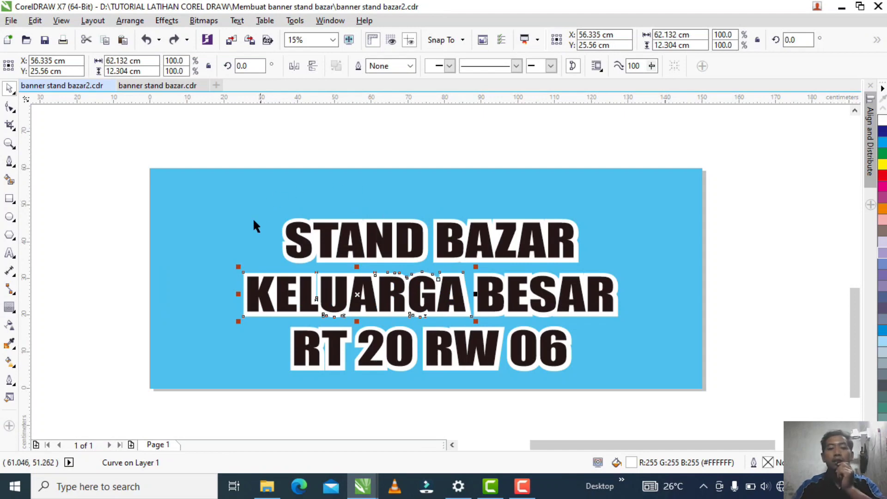
pyautogui.click(137, 233)
# Color the STAND BAZAR and RT 20 RW 06 text lines red and leave text editing.
pyautogui.doubleClick(285, 238)
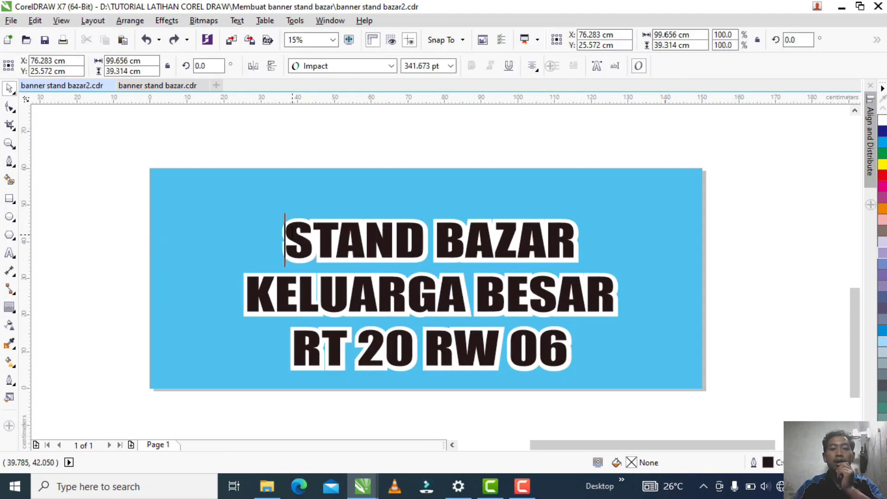
pyautogui.moveTo(285, 237); pyautogui.dragTo(583, 235)
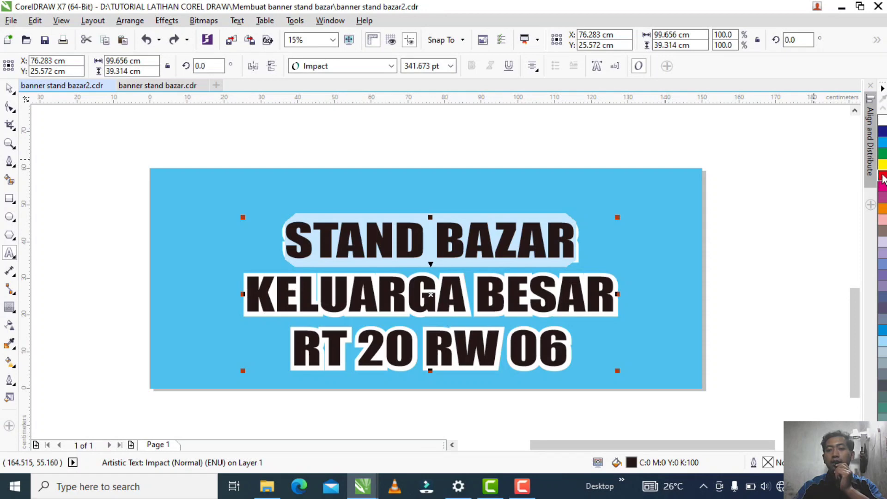
pyautogui.click(882, 176)
pyautogui.moveTo(292, 347); pyautogui.dragTo(586, 342)
pyautogui.click(882, 176)
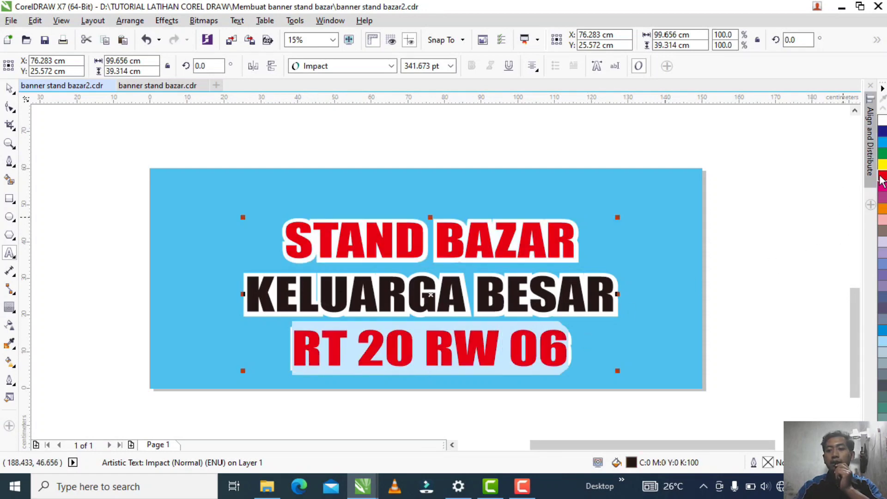
pyautogui.click(275, 293)
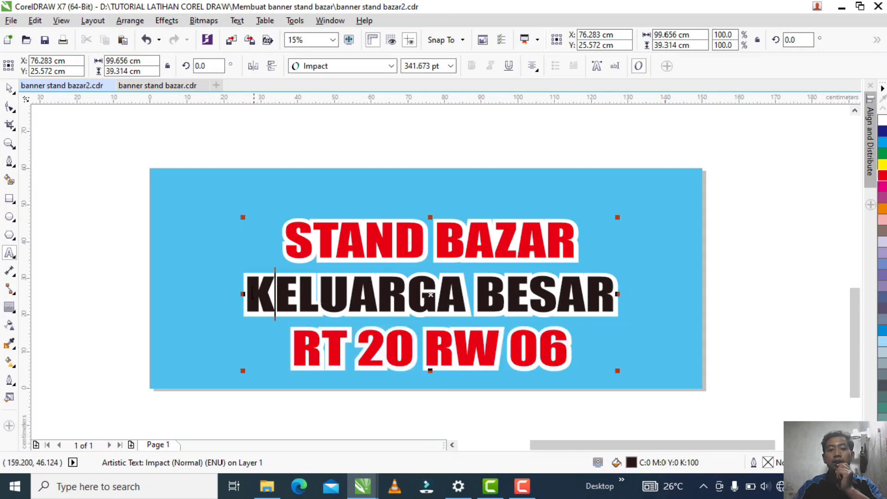
pyautogui.click(10, 107)
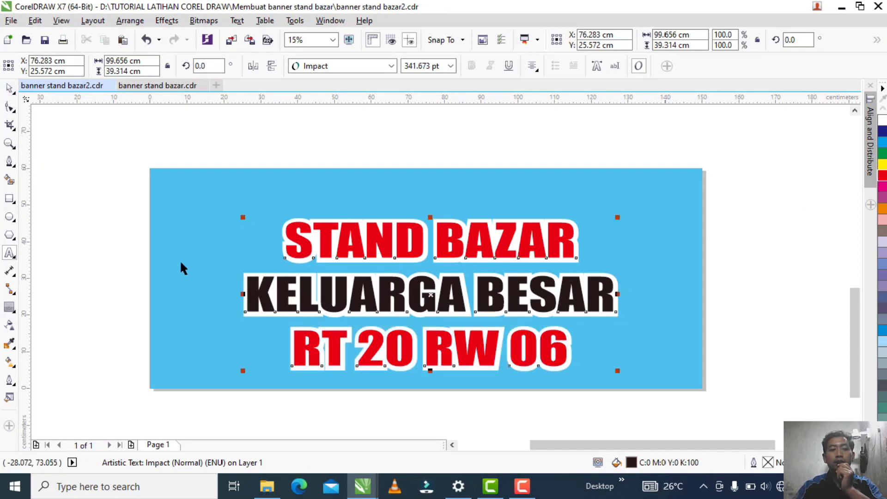
pyautogui.click(9, 88)
# Fill the white contour pieces behind KELUARGA and BESAR with dark blue.
pyautogui.click(270, 283)
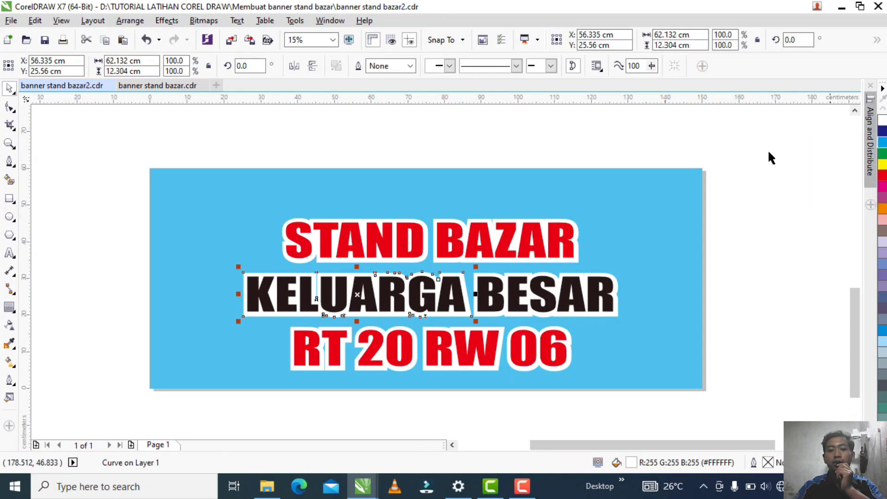
pyautogui.click(882, 134)
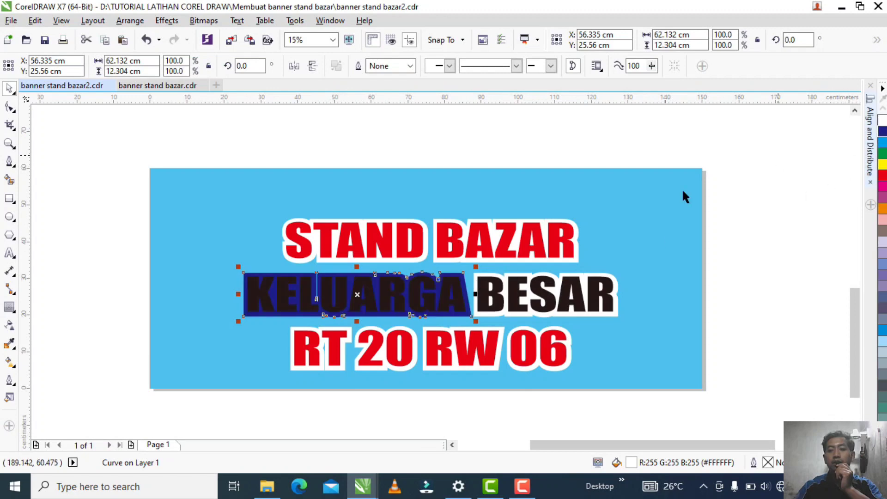
pyautogui.click(559, 288)
pyautogui.click(882, 134)
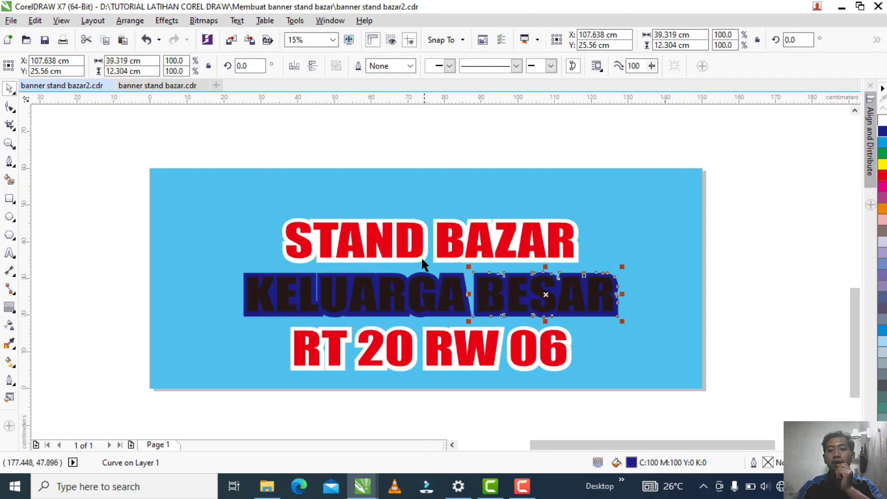
# Color the words KELUARGA and BESAR white within the heading text and deselect it.
pyautogui.doubleClick(406, 291)
pyautogui.moveTo(462, 290); pyautogui.dragTo(164, 289)
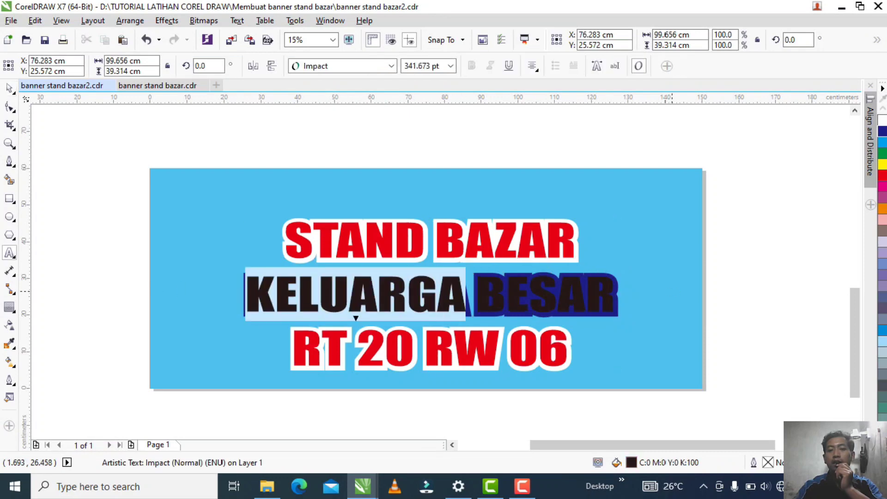
pyautogui.click(882, 122)
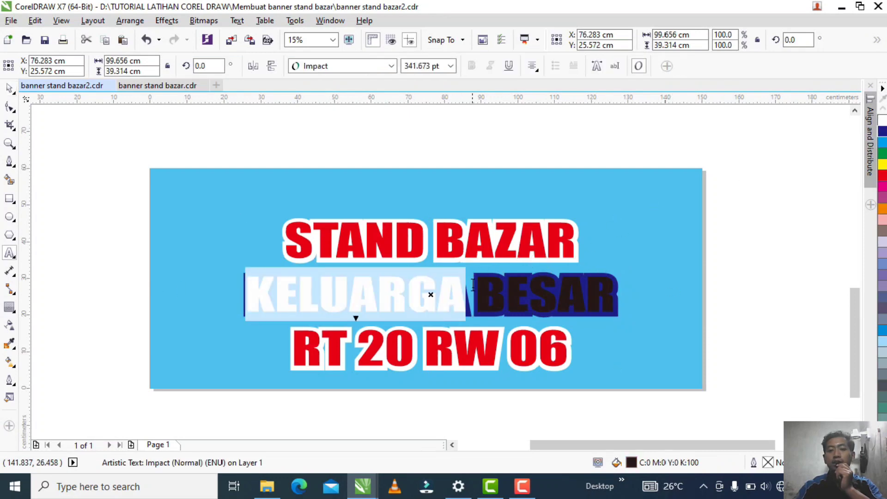
pyautogui.moveTo(473, 284); pyautogui.dragTo(633, 291)
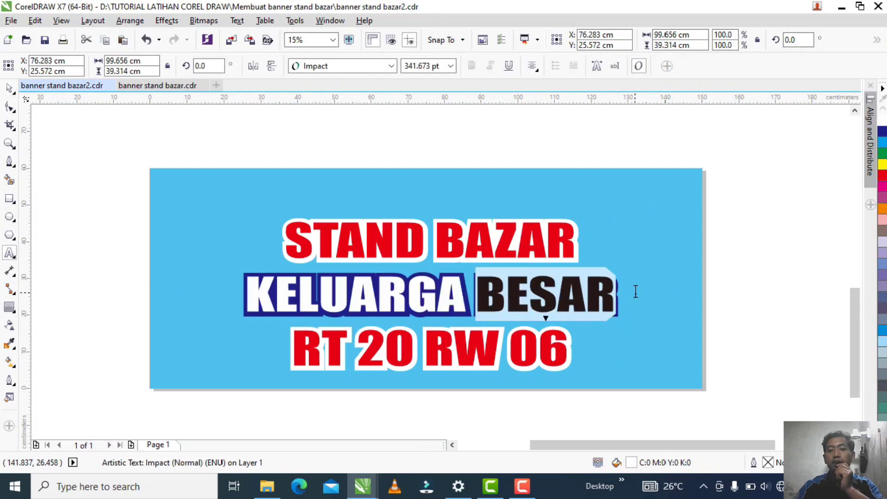
pyautogui.click(882, 123)
pyautogui.click(10, 88)
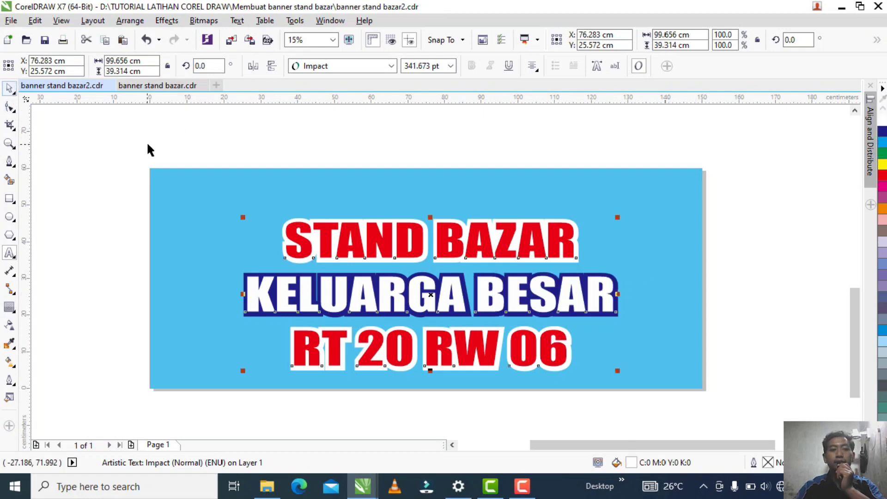
pyautogui.click(739, 270)
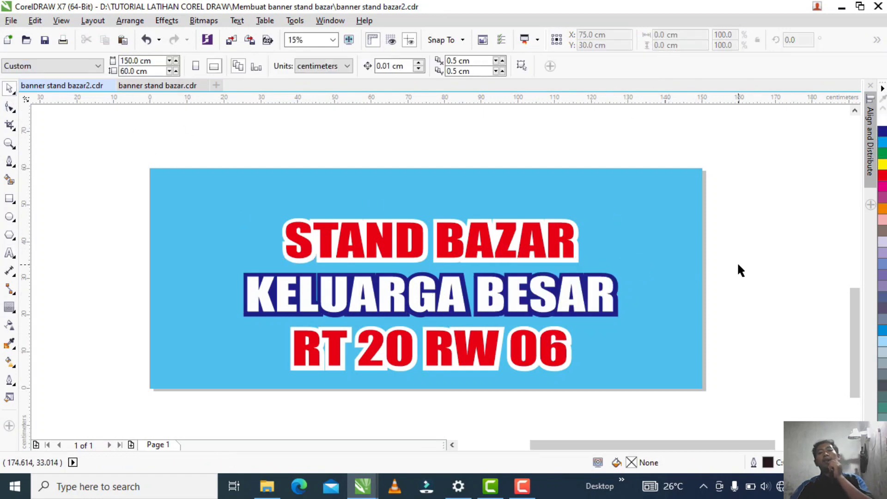
# Check the reference photo and draw a curved line about 82 x 17.6 cm from the banner's left edge to its upper edge.
pyautogui.moveTo(853, 315); pyautogui.dragTo(856, 157)
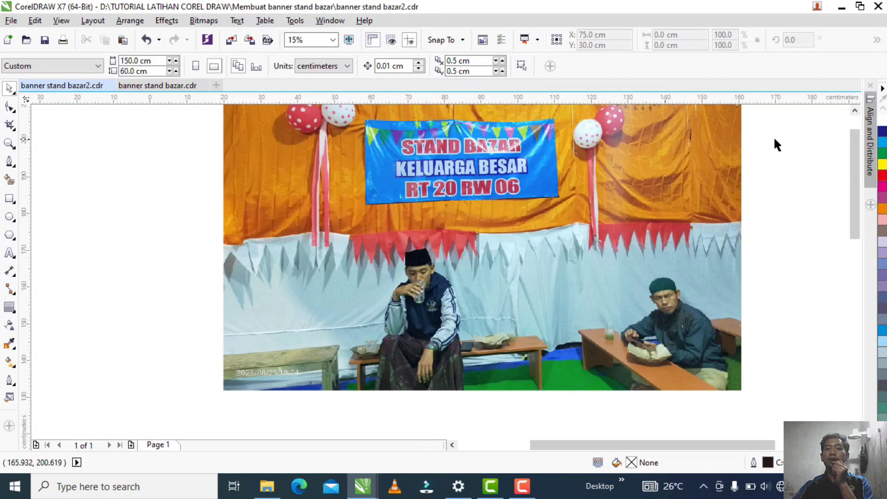
pyautogui.moveTo(855, 167); pyautogui.dragTo(865, 341)
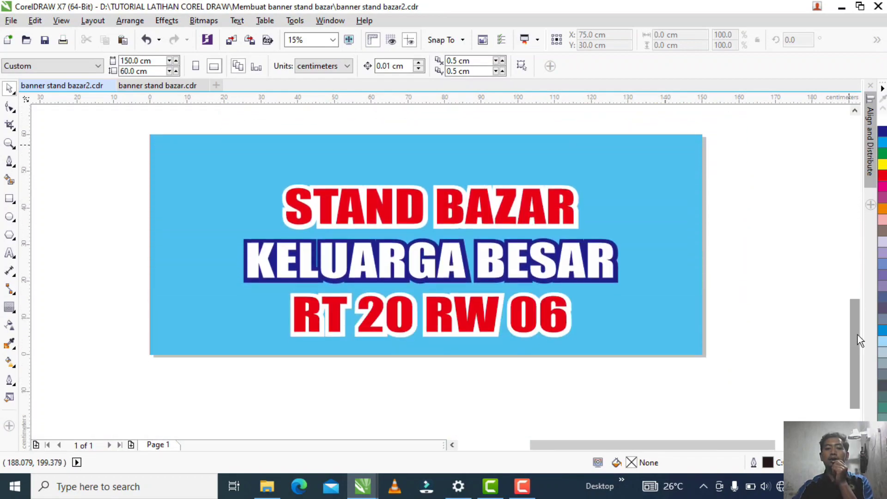
pyautogui.click(10, 162)
pyautogui.moveTo(148, 199); pyautogui.dragTo(164, 186)
pyautogui.moveTo(315, 163); pyautogui.dragTo(337, 162)
pyautogui.click(452, 135)
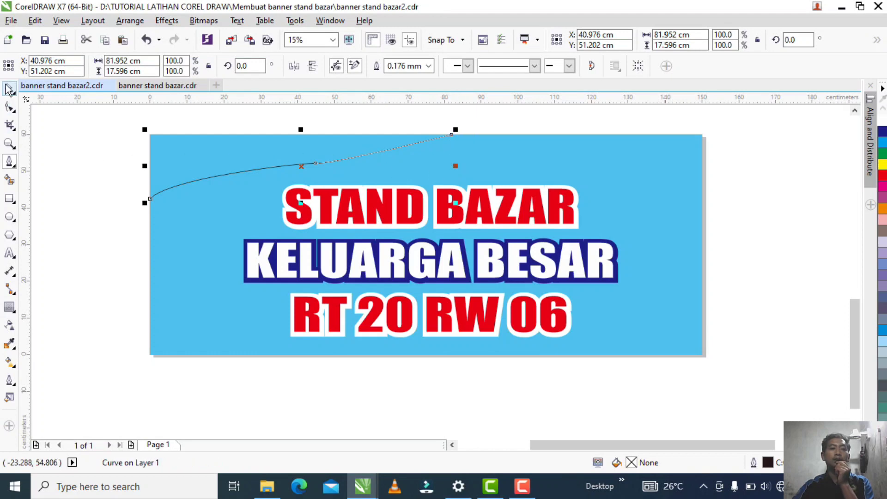
pyautogui.press('space')
pyautogui.click(44, 191)
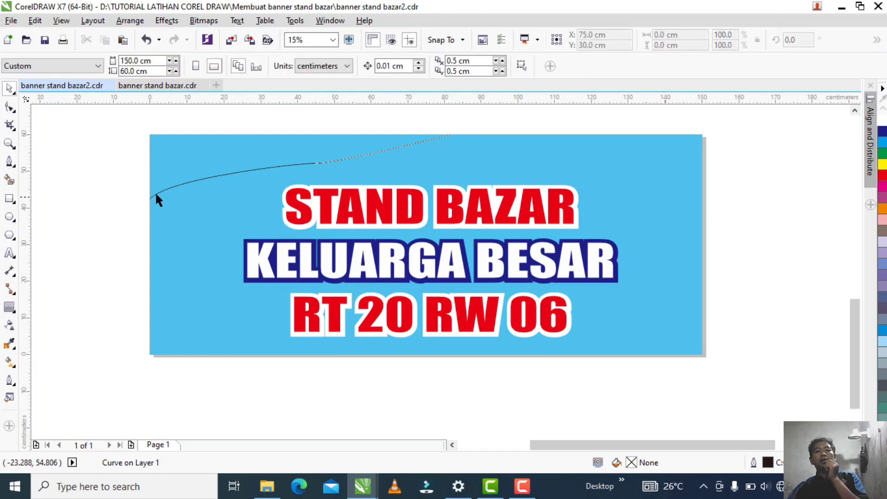
# Remove the curve's middle node, raise its left end for a height of about 13.4 cm, and make it sag near the right end.
pyautogui.click(209, 174)
pyautogui.scroll(2, 210, 174)
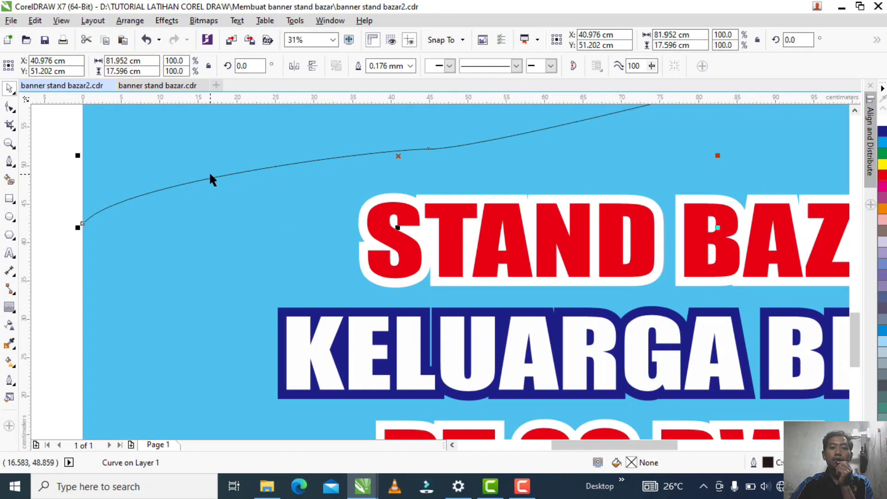
pyautogui.scroll(-2, 210, 179)
pyautogui.press('space')
pyautogui.press('F10')
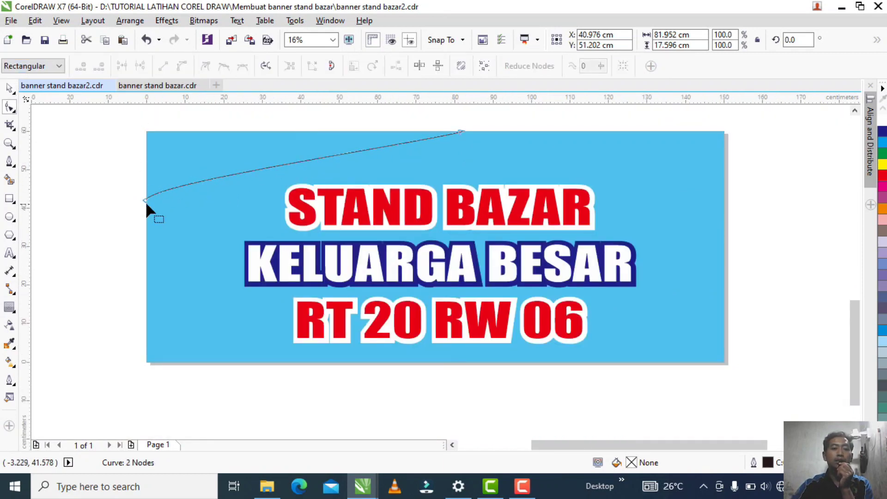
pyautogui.moveTo(145, 198); pyautogui.dragTo(146, 181)
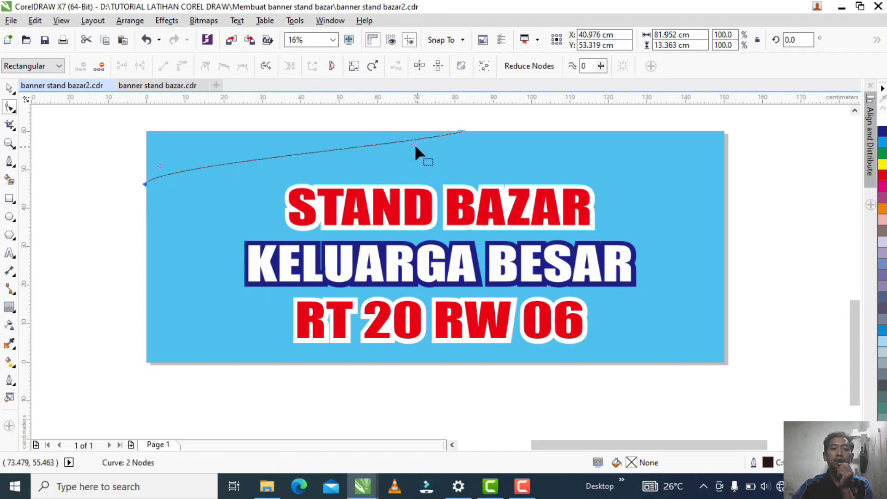
pyautogui.moveTo(412, 144)
pyautogui.mouseDown()
pyautogui.moveTo(409, 165)
pyautogui.moveTo(407, 158)
pyautogui.mouseUp()
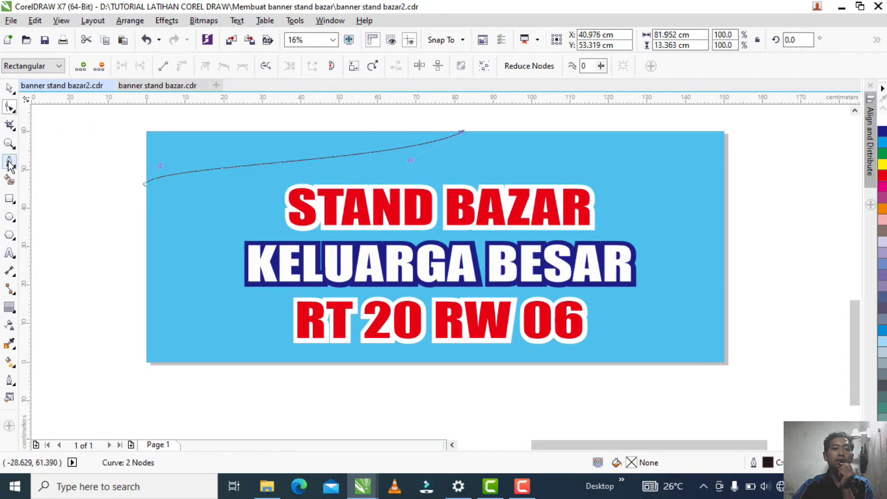
# Draw a closed triangular pennant about 11 x 13.8 cm hanging from the left end of the curve.
pyautogui.press('space')
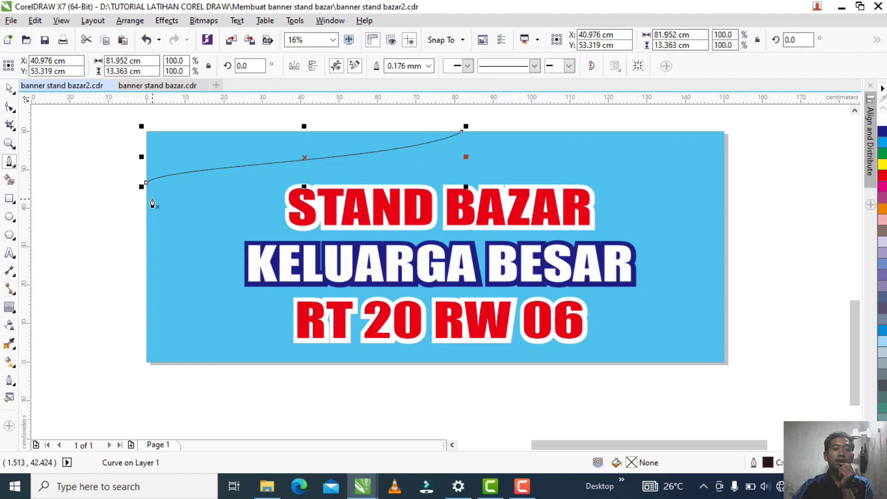
pyautogui.scroll(2, 158, 194)
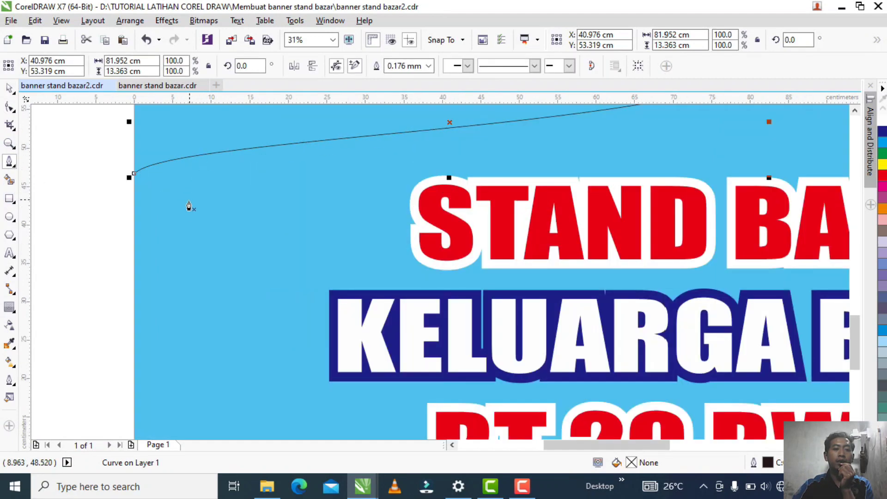
pyautogui.click(197, 258)
pyautogui.click(133, 173)
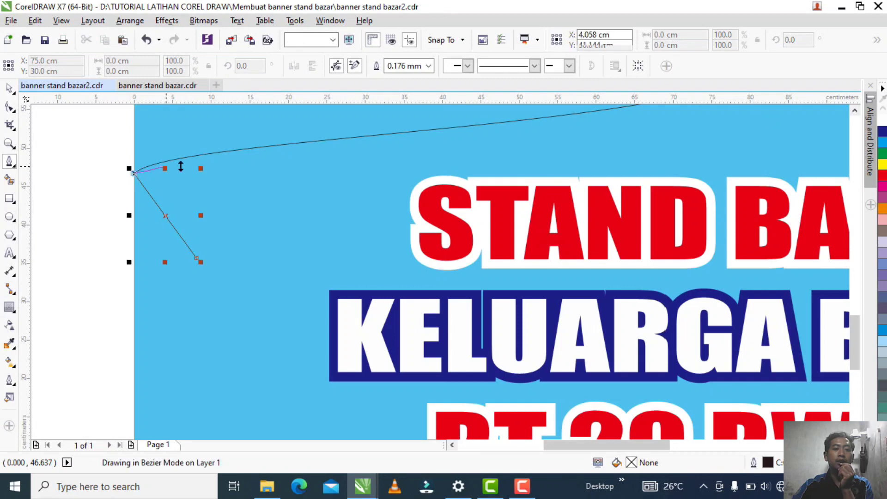
pyautogui.click(219, 152)
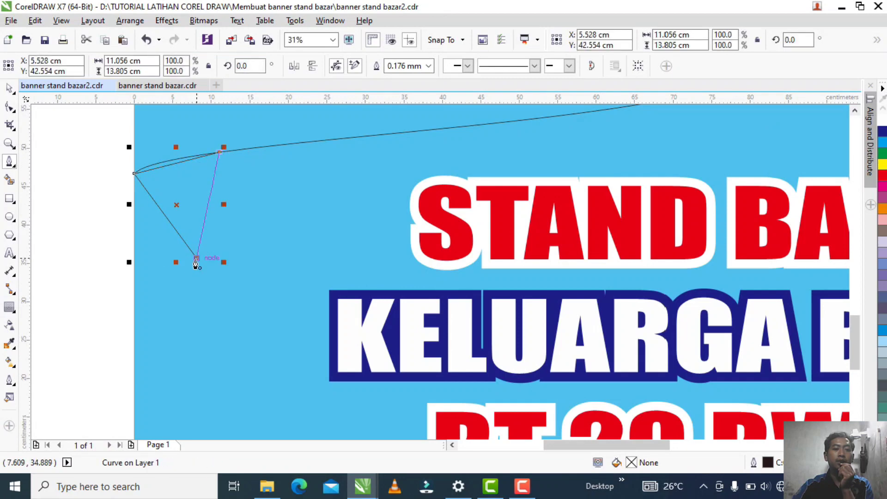
pyautogui.click(197, 259)
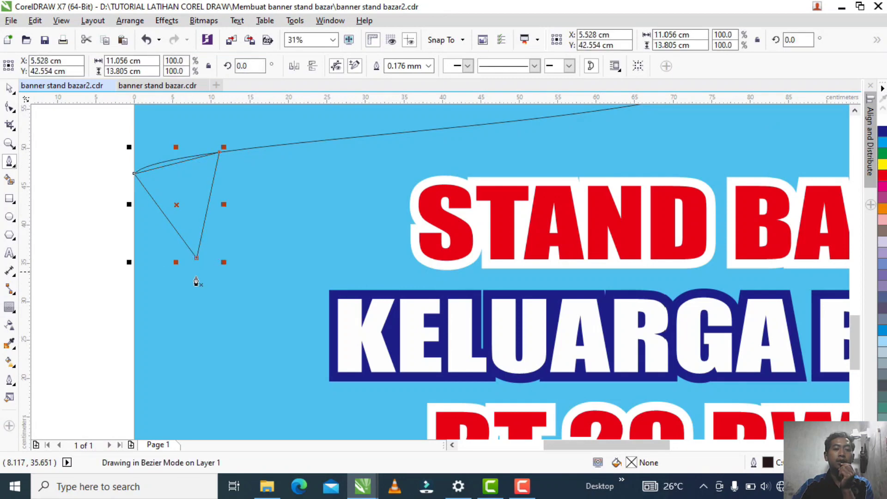
pyautogui.click(10, 90)
# Place a copy of the triangular pennant at the curve's right end and fill the original pennant with yellow.
pyautogui.scroll(-1, 182, 206)
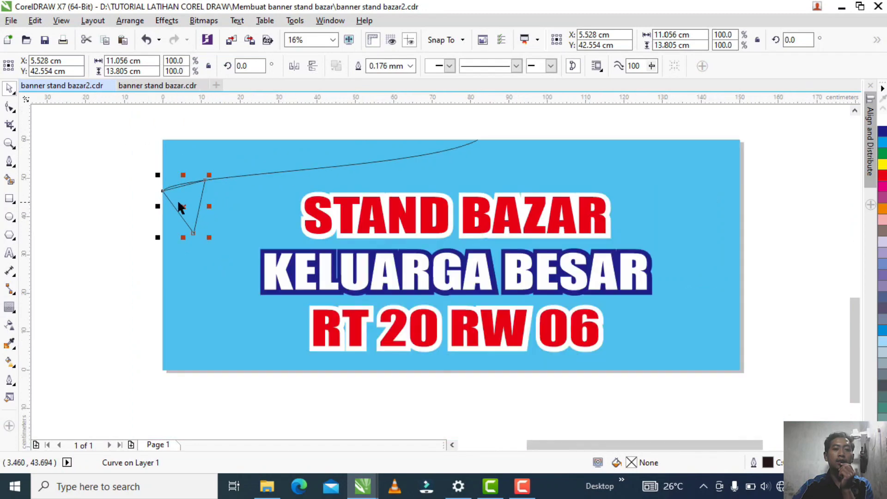
pyautogui.moveTo(187, 205); pyautogui.dragTo(457, 170)
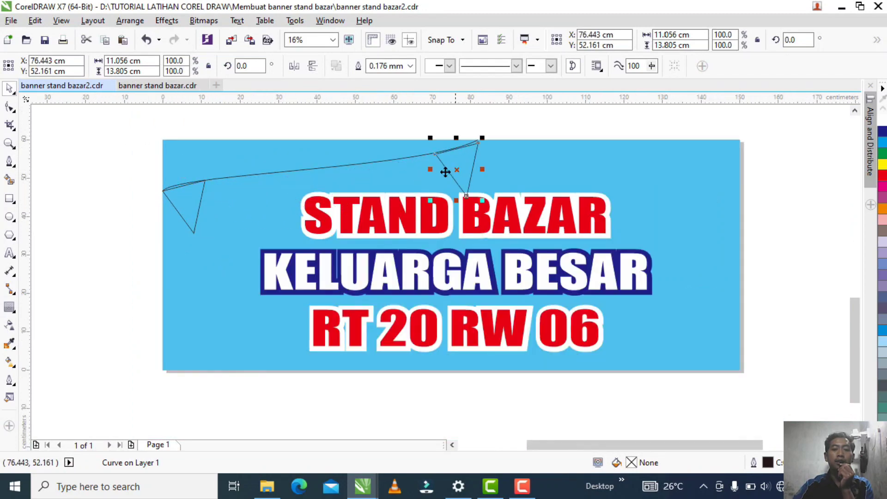
pyautogui.press('Escape')
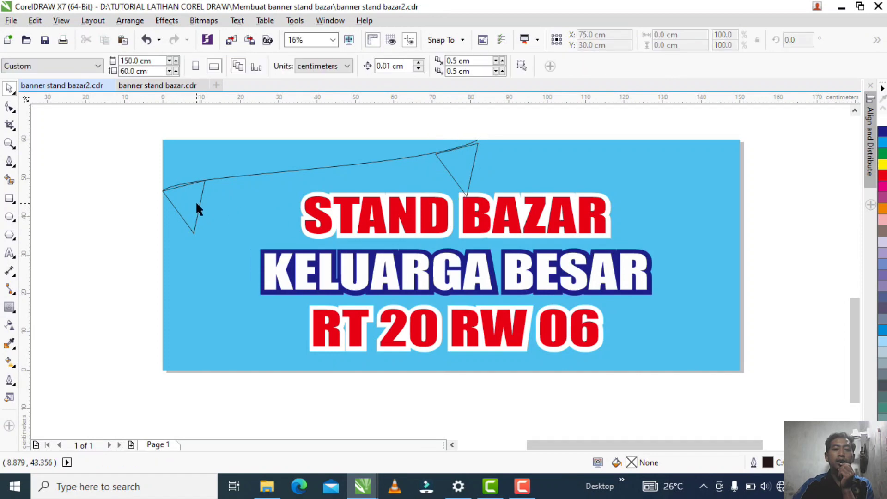
pyautogui.click(200, 204)
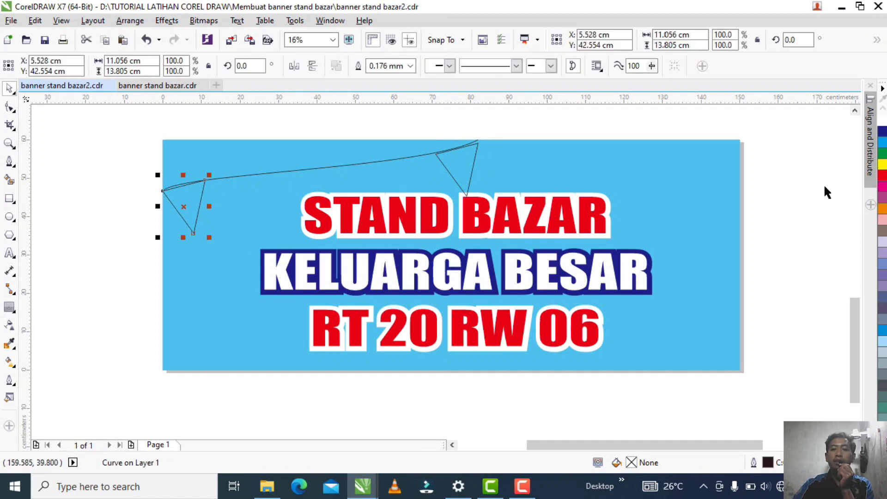
pyautogui.click(882, 167)
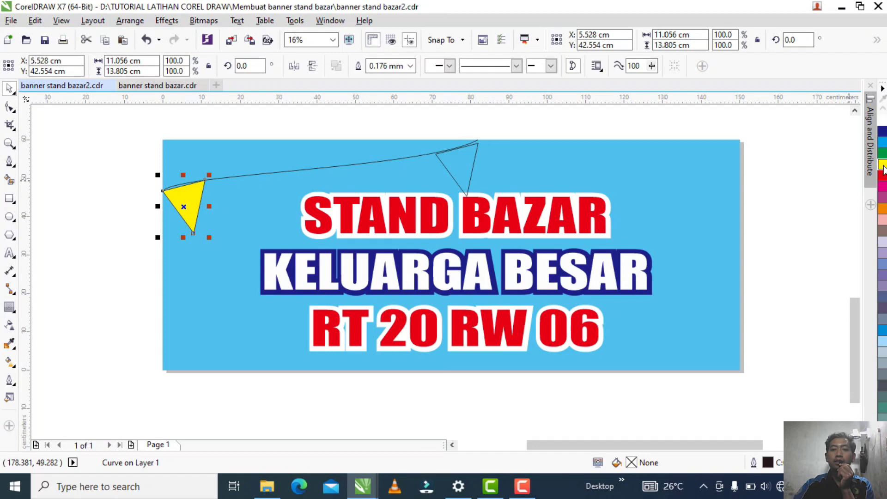
# Fill the copied pennant at the curve's right end with cyan and blend the yellow pennant into it.
pyautogui.press('Escape')
pyautogui.click(475, 151)
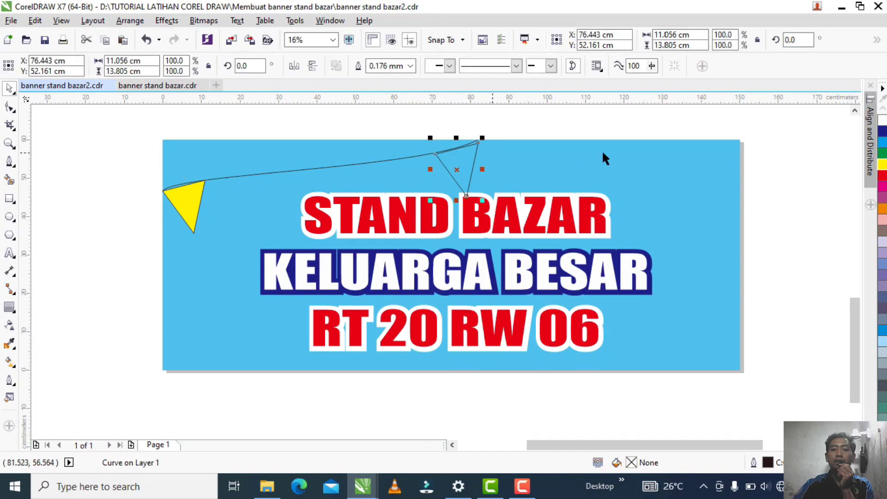
pyautogui.click(883, 141)
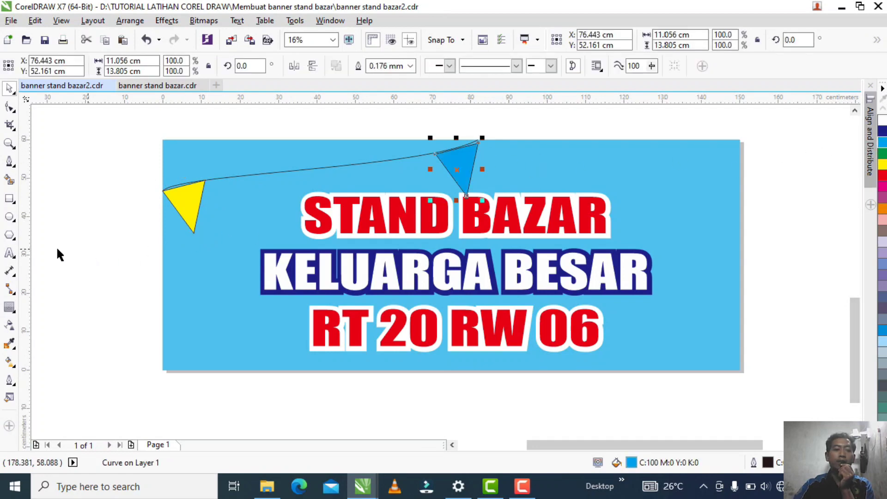
pyautogui.click(12, 310)
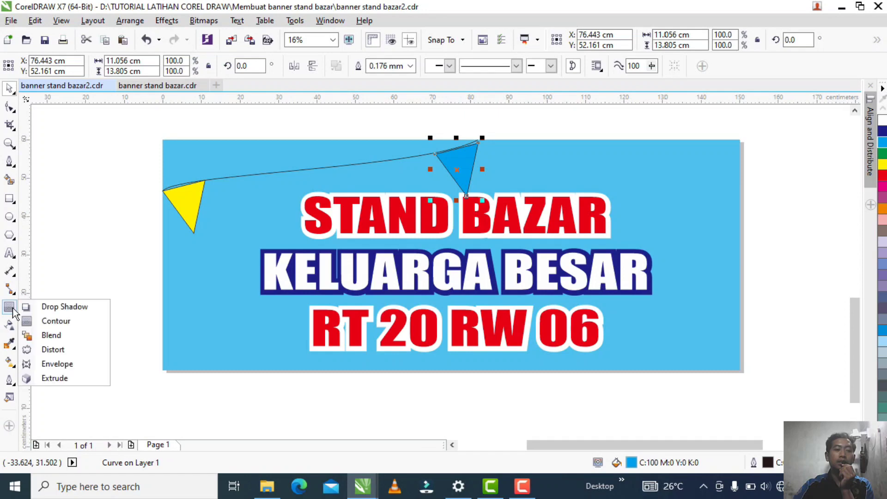
pyautogui.click(33, 336)
pyautogui.moveTo(189, 203); pyautogui.dragTo(453, 165)
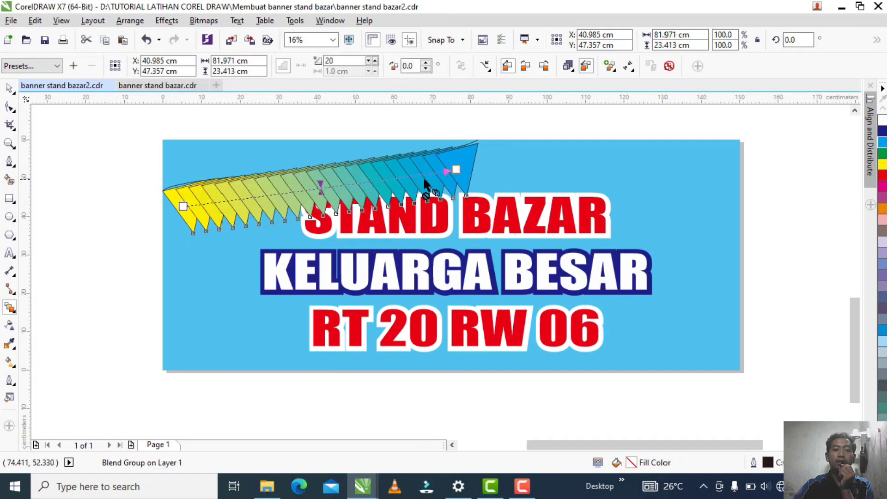
# Move the pennant blend off the curve to just below it and reduce the blend to 5 steps.
pyautogui.click(10, 91)
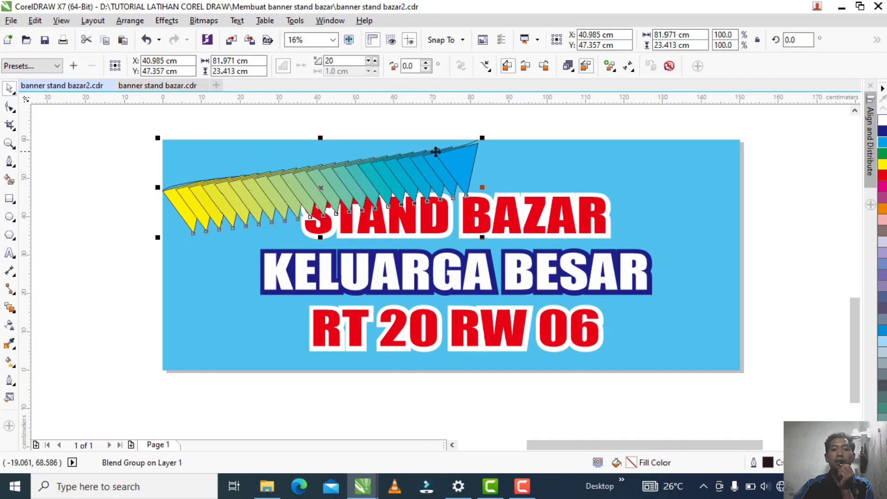
pyautogui.moveTo(327, 190); pyautogui.dragTo(334, 216)
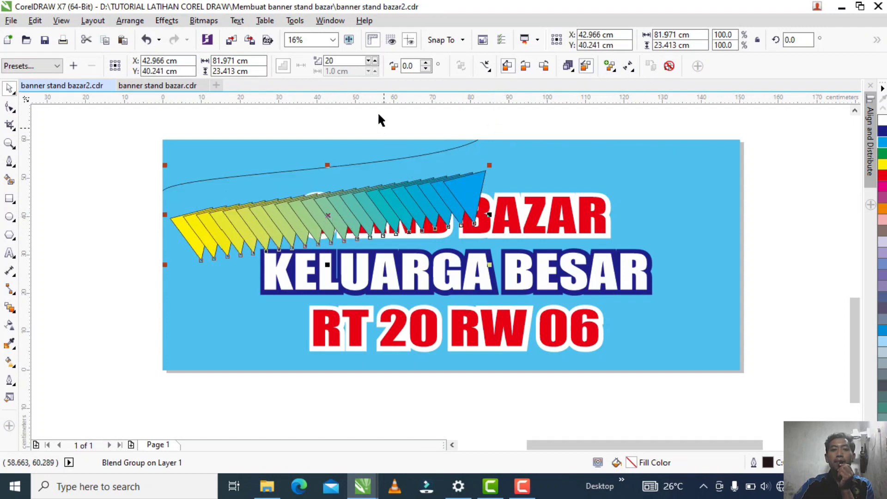
pyautogui.click(369, 64)
pyautogui.click(369, 64)
pyautogui.click(369, 64)
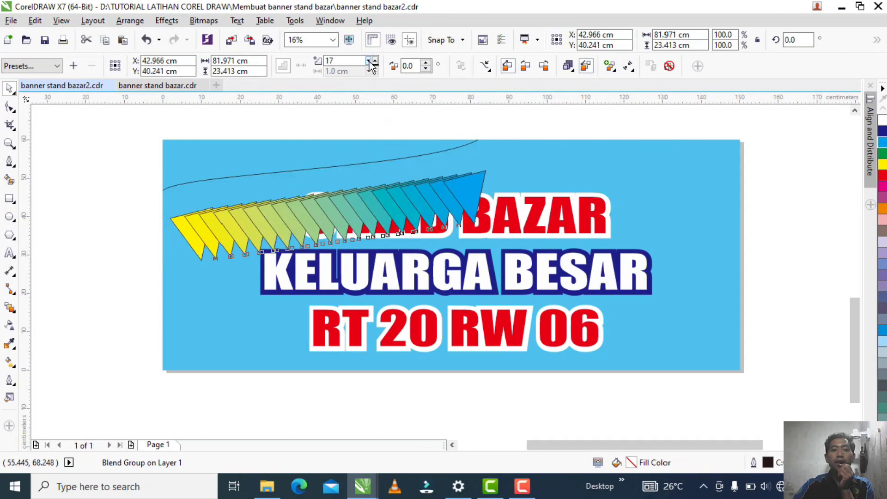
pyautogui.click(368, 64)
pyautogui.click(369, 64)
pyautogui.click(369, 64)
pyautogui.click(369, 64)
pyautogui.click(369, 64)
pyautogui.click(369, 64)
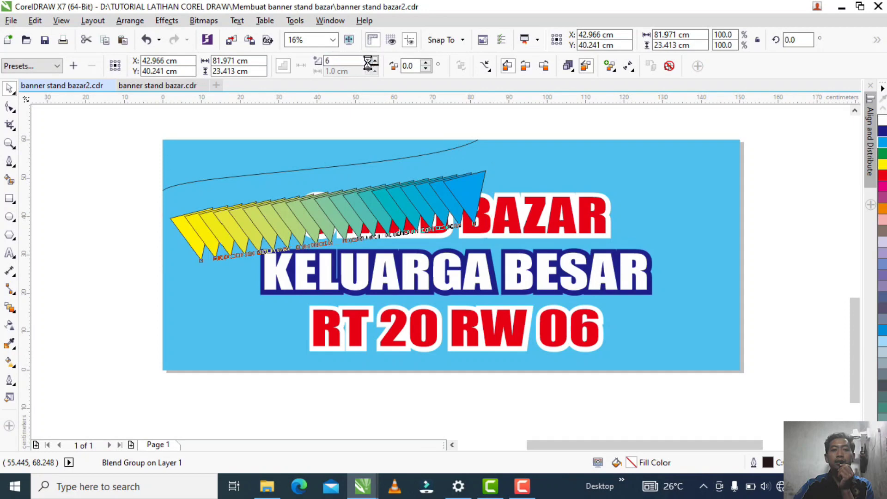
pyautogui.click(368, 64)
pyautogui.click(369, 64)
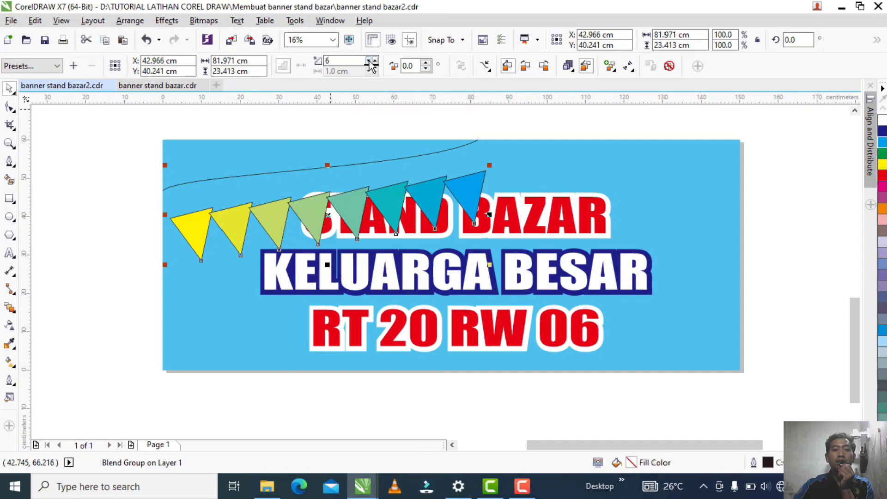
pyautogui.click(369, 63)
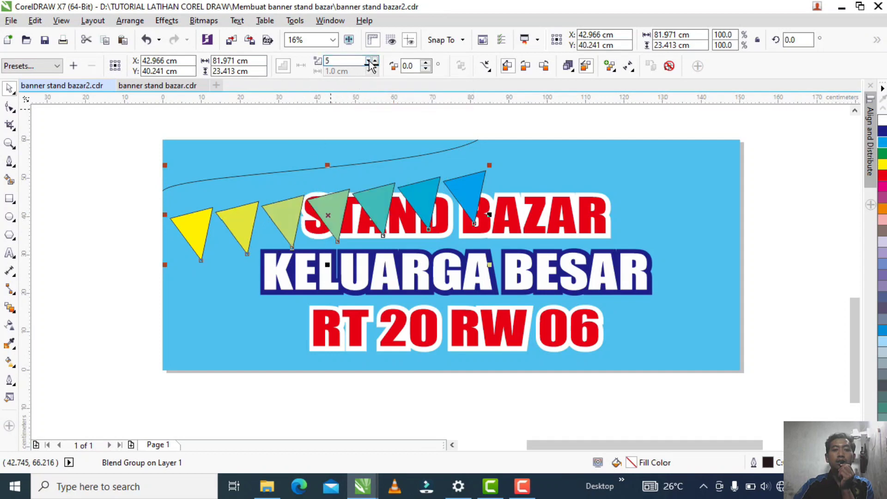
# Set the curved line above the pennants as the new path of the blend.
pyautogui.click(487, 67)
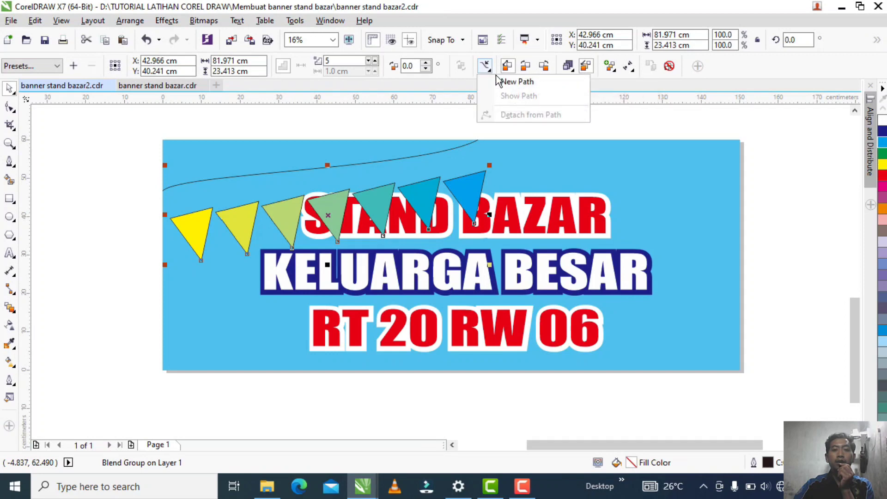
pyautogui.click(513, 83)
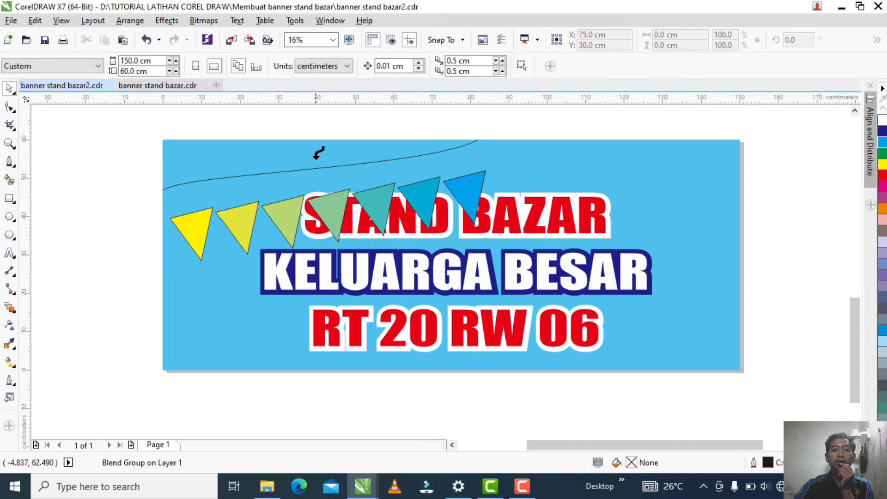
pyautogui.click(315, 167)
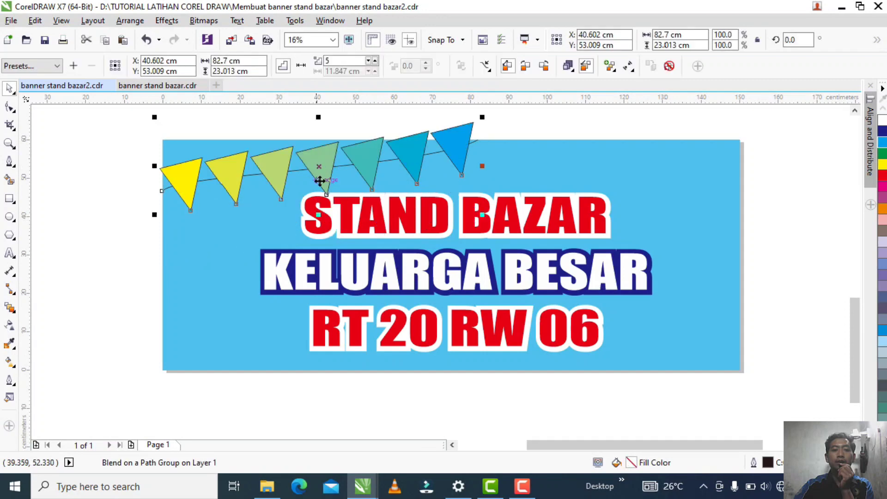
# Shift the yellow end pennant slightly left and place its rotation center on its top edge so it hangs below the curve.
pyautogui.keyDown('ctrl'); pyautogui.click(182, 172); pyautogui.keyUp('ctrl')
pyautogui.click(9, 107)
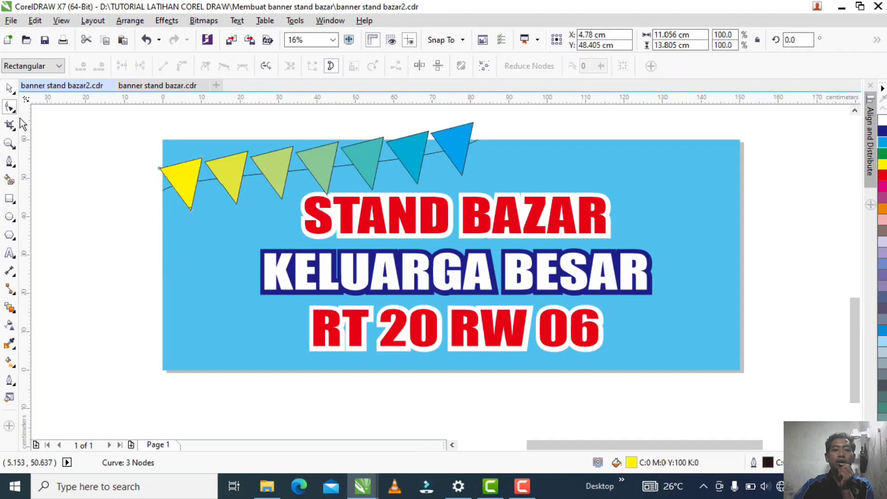
pyautogui.click(9, 88)
pyautogui.moveTo(181, 175); pyautogui.dragTo(174, 194)
pyautogui.click(174, 185)
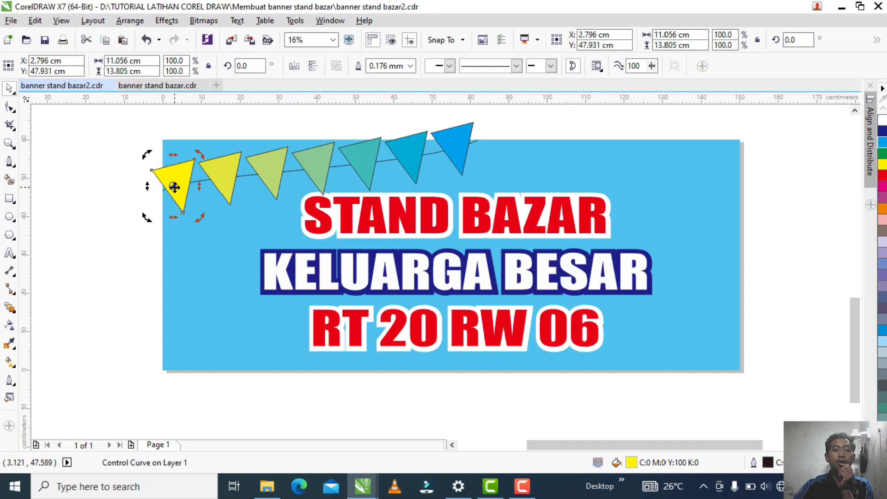
pyautogui.hotkey('ctrl', 'z')
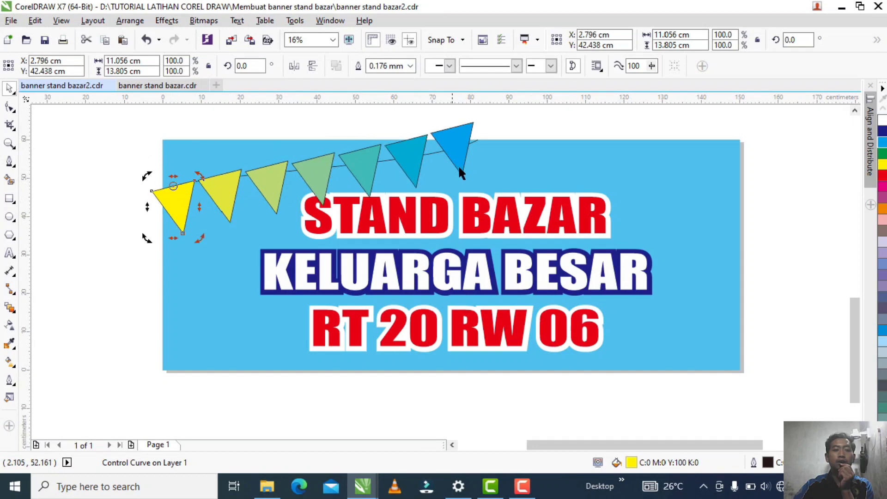
# Place the blue end pennant's rotation center on its top edge, and shift the whole string right onto the banner.
pyautogui.click(453, 139)
pyautogui.click(451, 149)
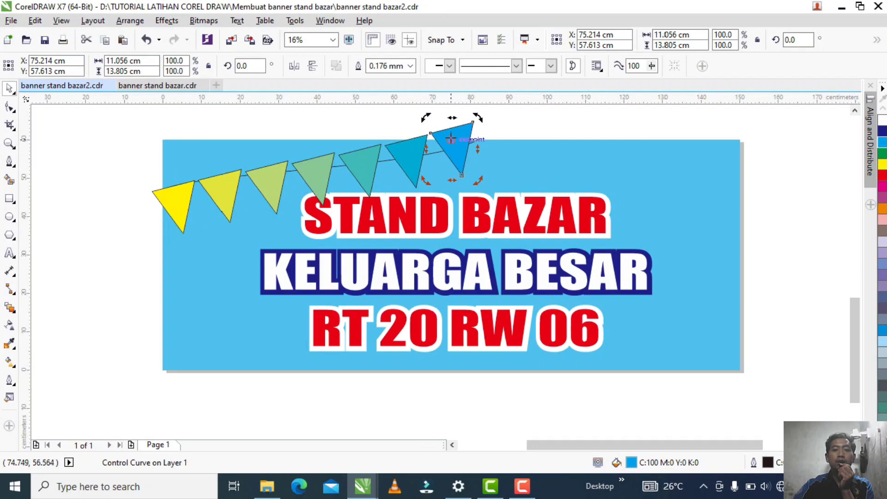
pyautogui.moveTo(452, 127); pyautogui.dragTo(461, 144)
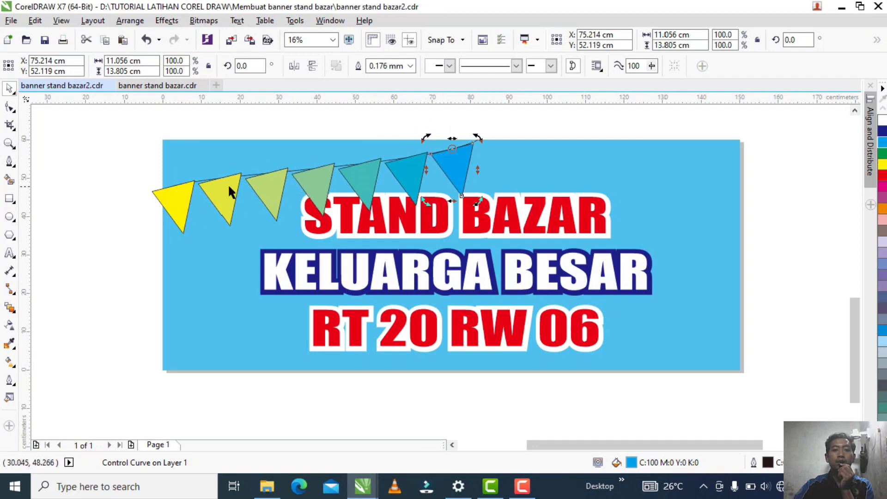
pyautogui.click(214, 191)
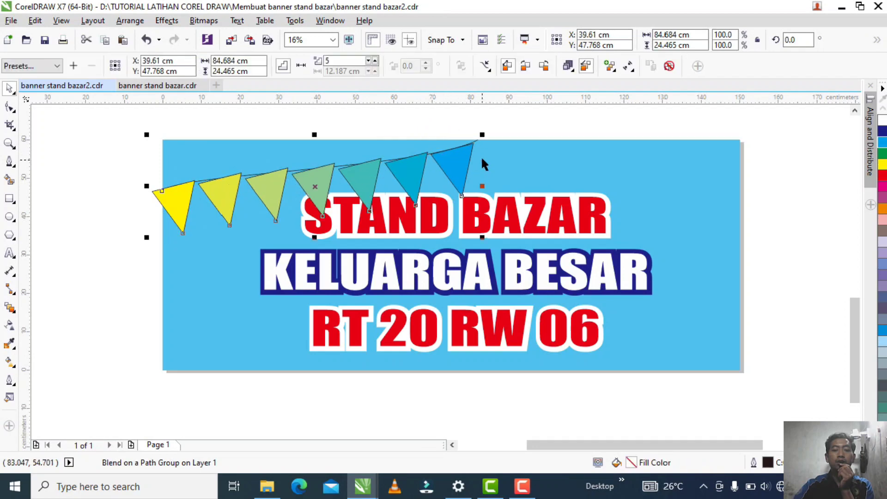
pyautogui.moveTo(460, 160); pyautogui.dragTo(470, 165)
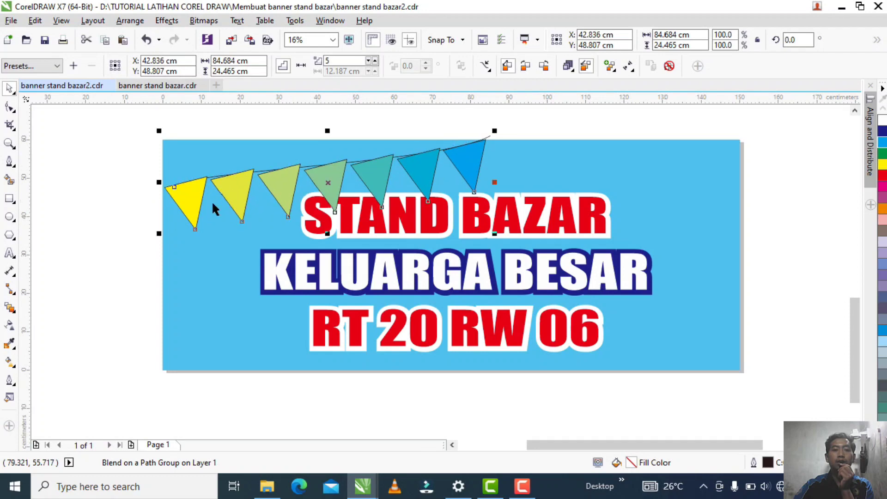
# Narrow the blue end pennant and move it along the path to the curve's right end.
pyautogui.click(193, 202)
pyautogui.click(472, 166)
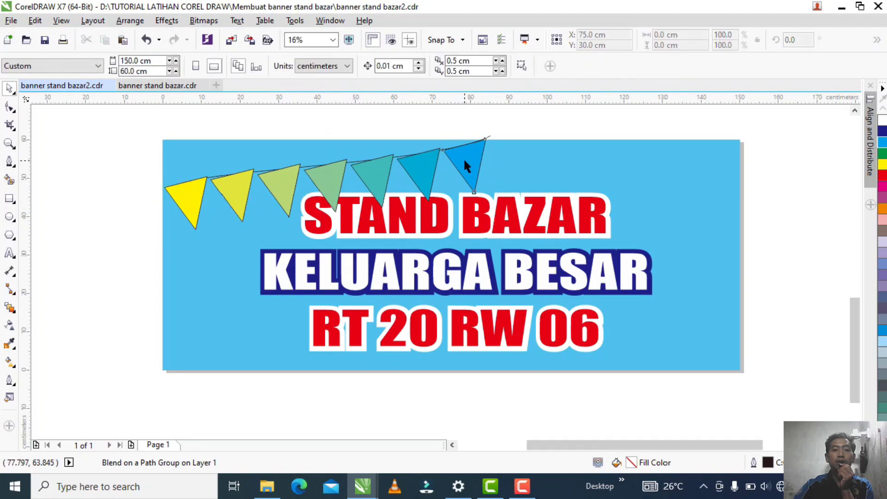
pyautogui.click(464, 158)
pyautogui.moveTo(438, 164); pyautogui.dragTo(475, 154)
pyautogui.click(347, 174)
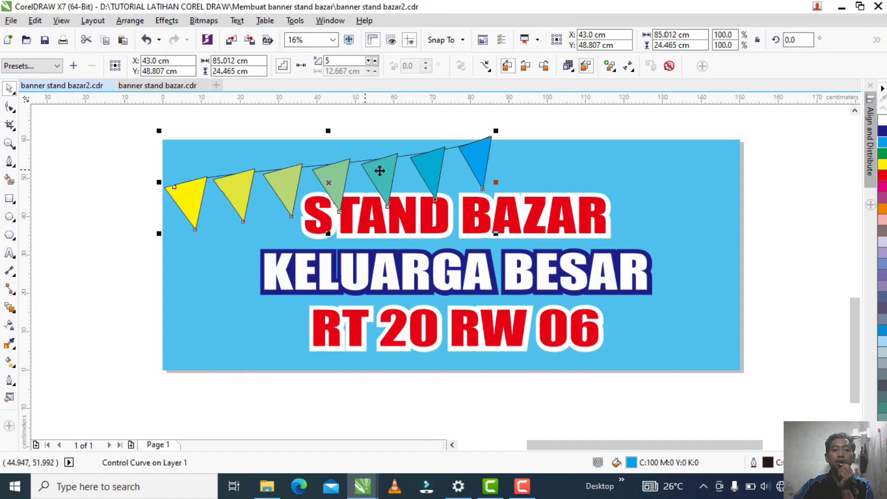
# Try to skew the whole pennant string horizontally.
pyautogui.click(442, 171)
pyautogui.click(339, 176)
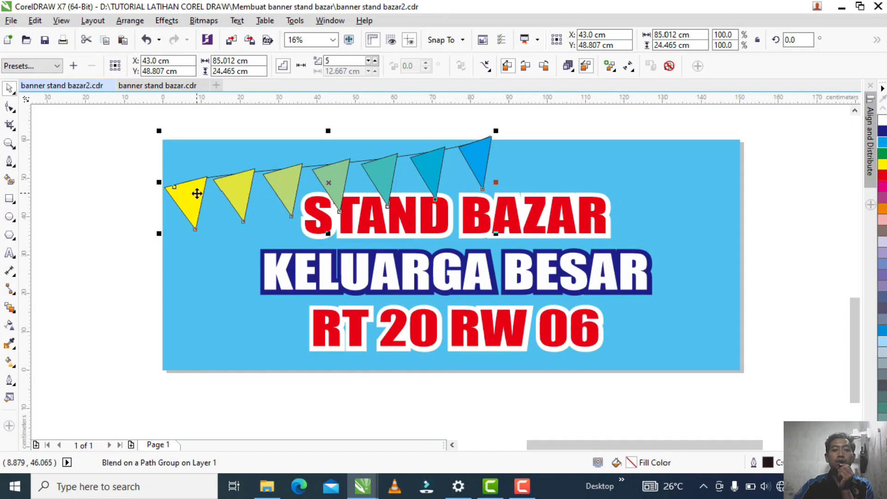
pyautogui.click(115, 160)
pyautogui.click(288, 176)
pyautogui.click(289, 176)
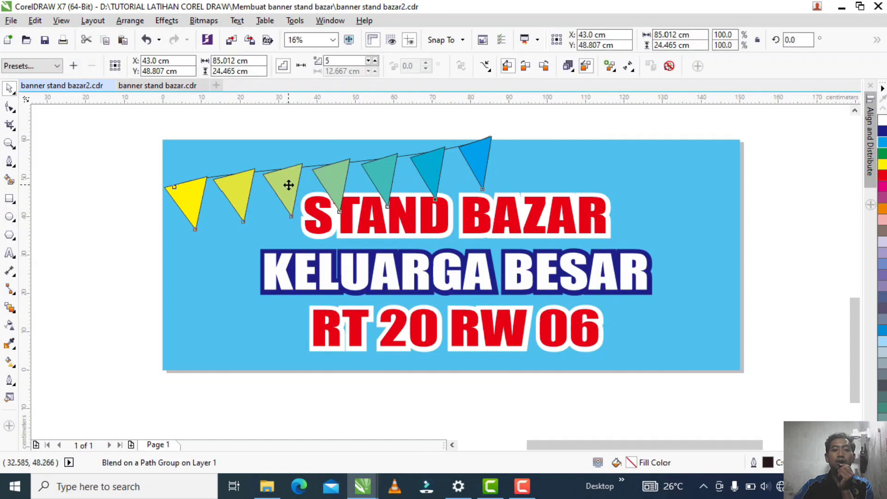
pyautogui.moveTo(327, 132); pyautogui.dragTo(335, 132)
pyautogui.hotkey('ctrl', 'z')
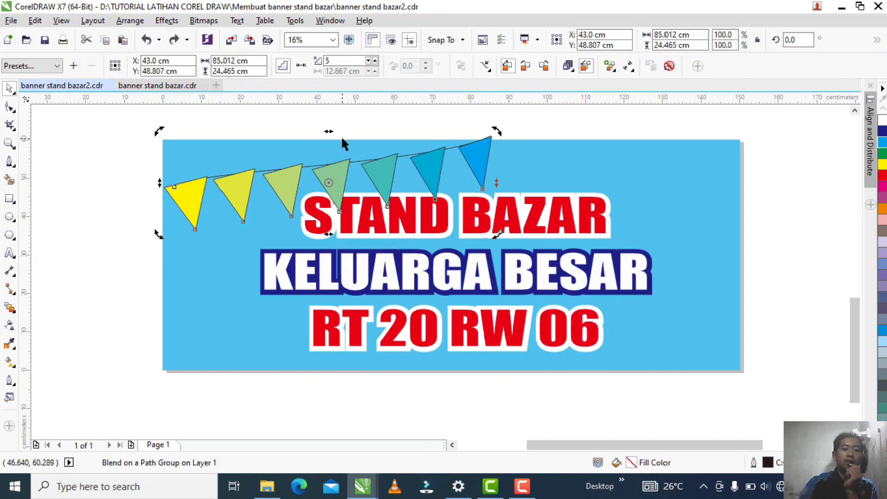
pyautogui.press('Escape')
# Rotate the yellow end pennant clockwise to about 347.6° so its top edge is nearly level.
pyautogui.scroll(3, 201, 192)
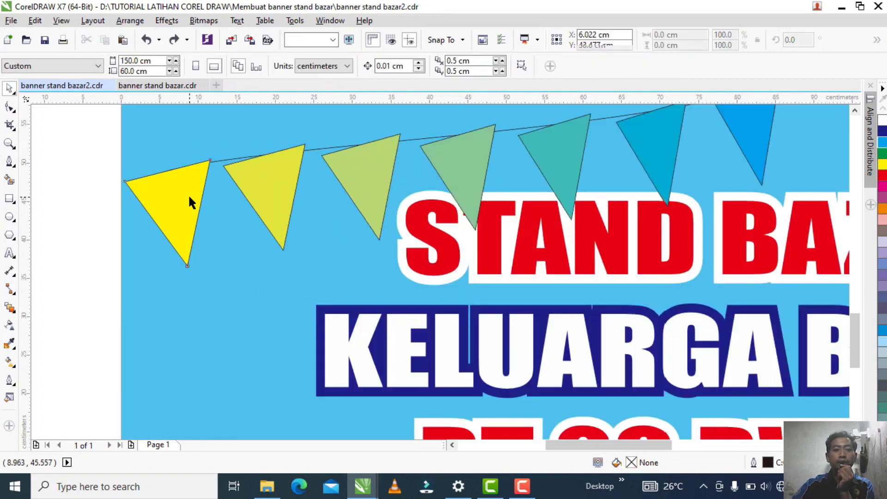
pyautogui.doubleClick(182, 204)
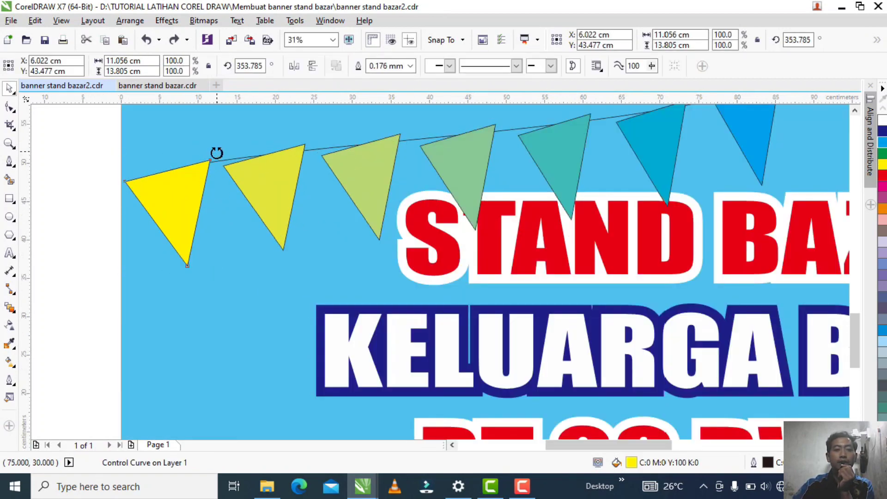
pyautogui.moveTo(210, 157); pyautogui.dragTo(220, 165)
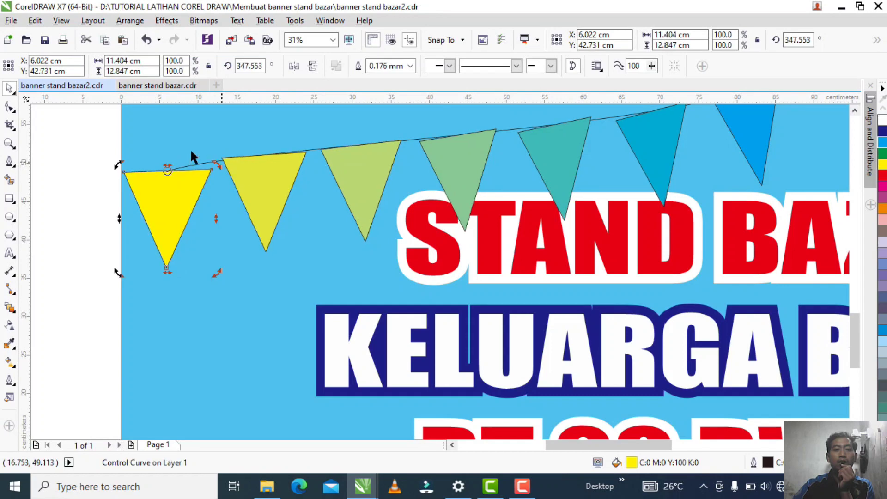
pyautogui.press('Escape')
pyautogui.scroll(-3, 251, 182)
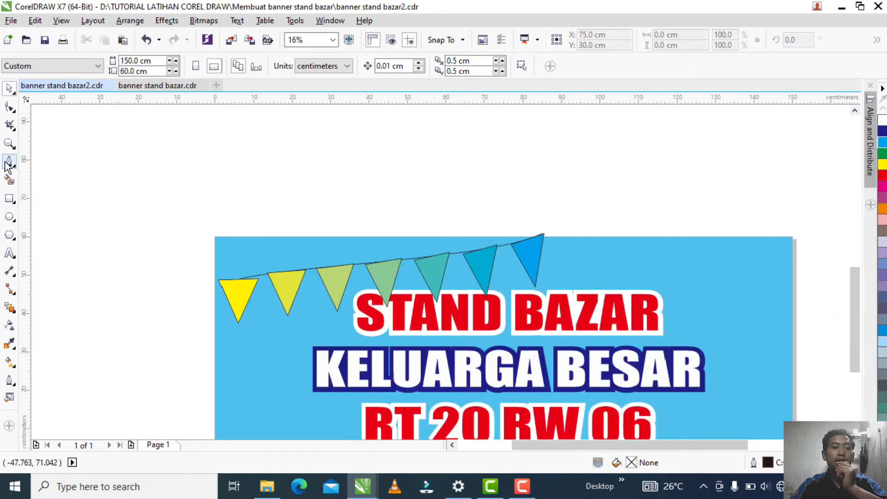
# Draw an open line about 92.8 x 10.5 cm from the banner's upper edge down to its right edge.
pyautogui.click(9, 162)
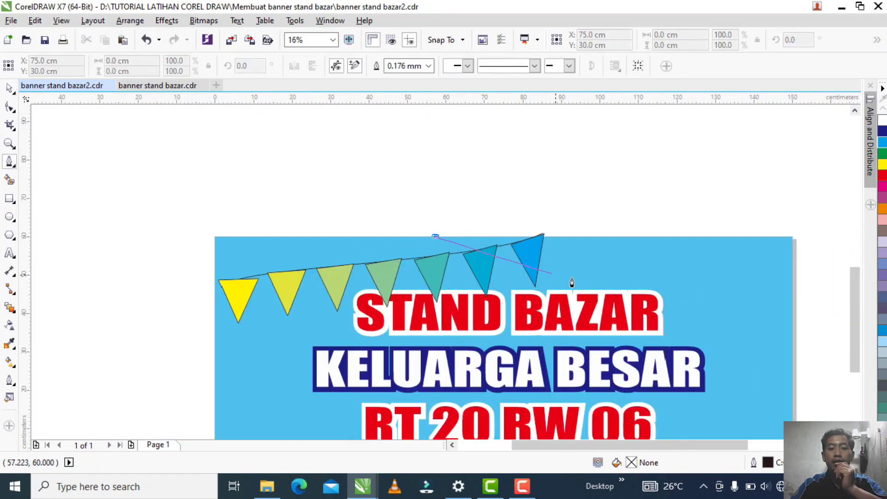
pyautogui.moveTo(638, 262); pyautogui.dragTo(687, 267)
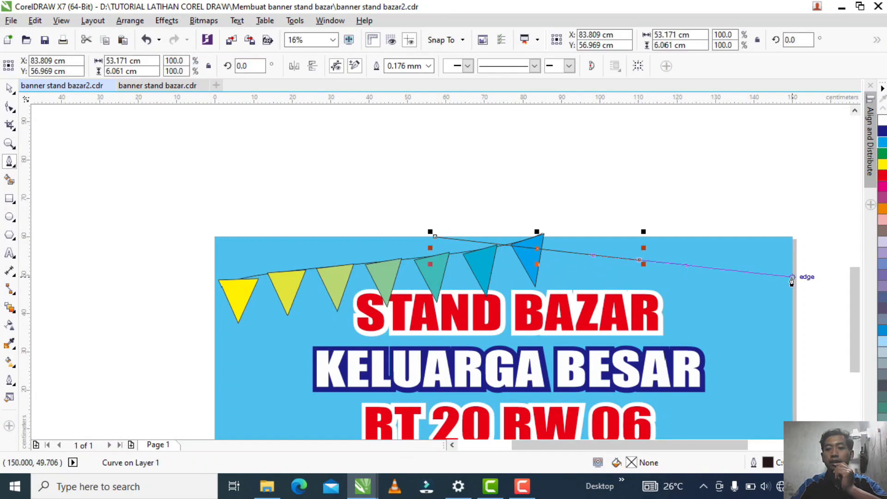
pyautogui.moveTo(792, 278)
pyautogui.mouseDown()
pyautogui.moveTo(718, 326)
pyautogui.moveTo(788, 283)
pyautogui.mouseUp()
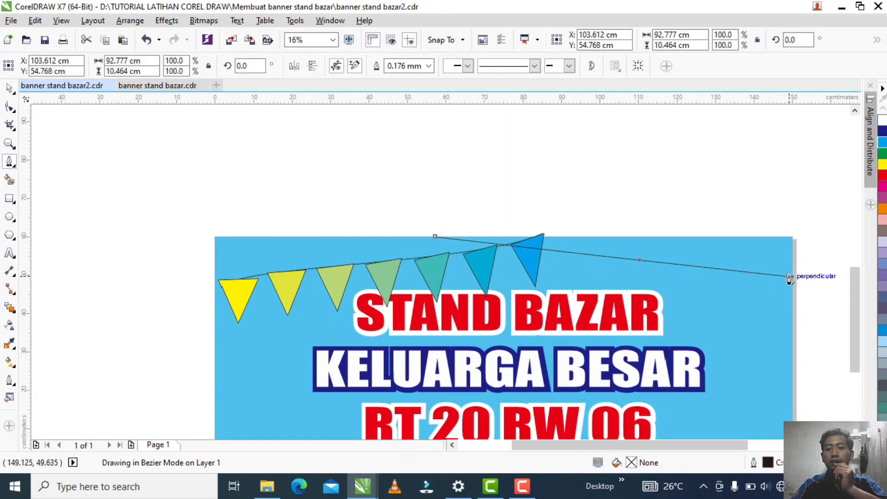
pyautogui.doubleClick(790, 279)
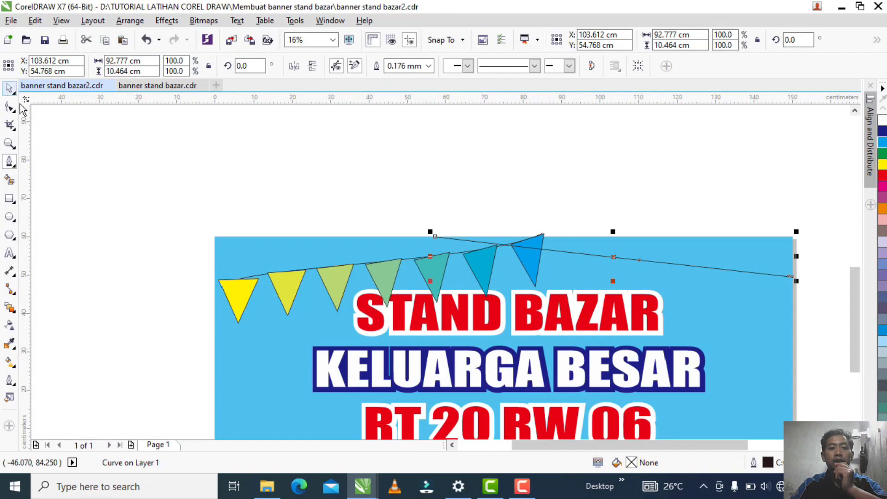
pyautogui.click(154, 148)
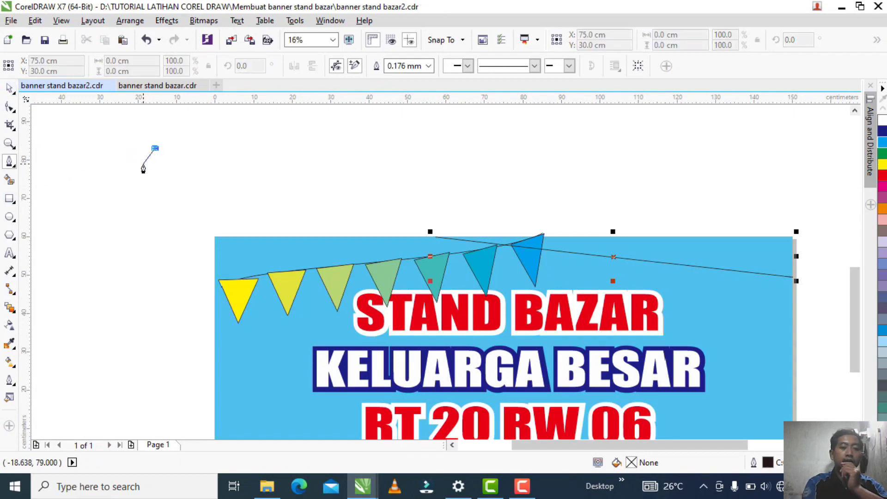
pyautogui.press('space')
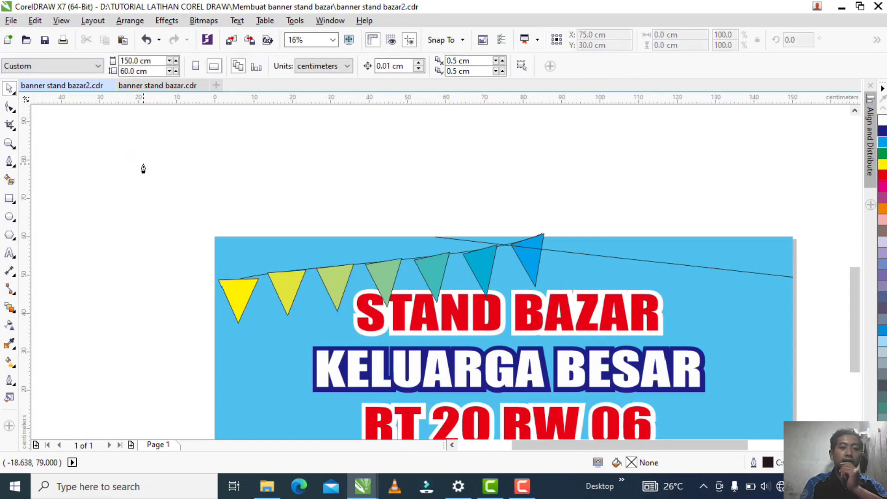
# Draw a closed triangular pennant about 8.3 x 8.8 cm hanging from the right end of the new line.
pyautogui.click(9, 161)
pyautogui.scroll(2, 795, 280)
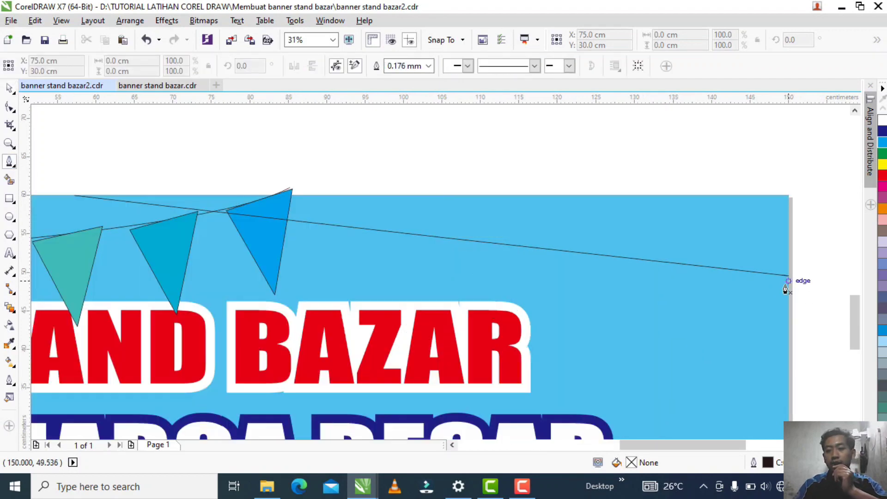
pyautogui.click(749, 336)
pyautogui.click(725, 268)
pyautogui.moveTo(788, 275); pyautogui.dragTo(769, 303)
pyautogui.click(748, 336)
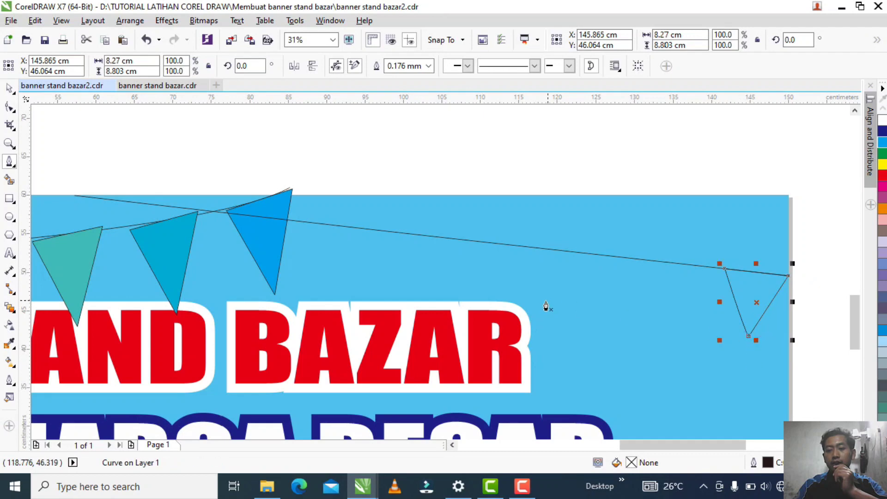
# Draw a second closed triangular pennant about 7.5 x 11.4 cm hanging from the left end of the new line.
pyautogui.scroll(-2, 81, 209)
pyautogui.click(89, 204)
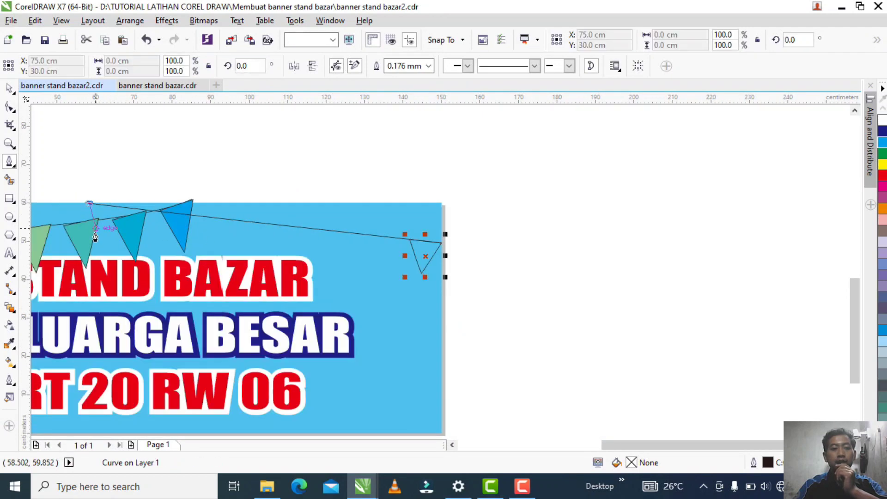
pyautogui.click(103, 248)
pyautogui.click(118, 207)
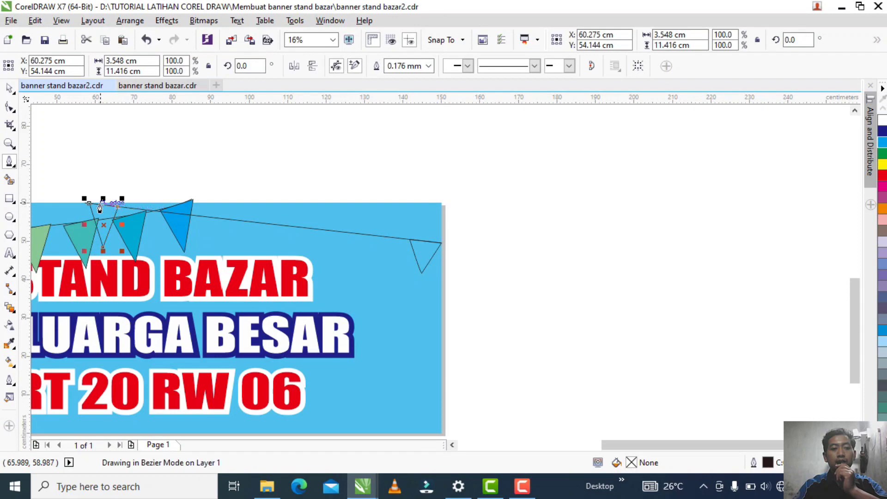
pyautogui.click(89, 204)
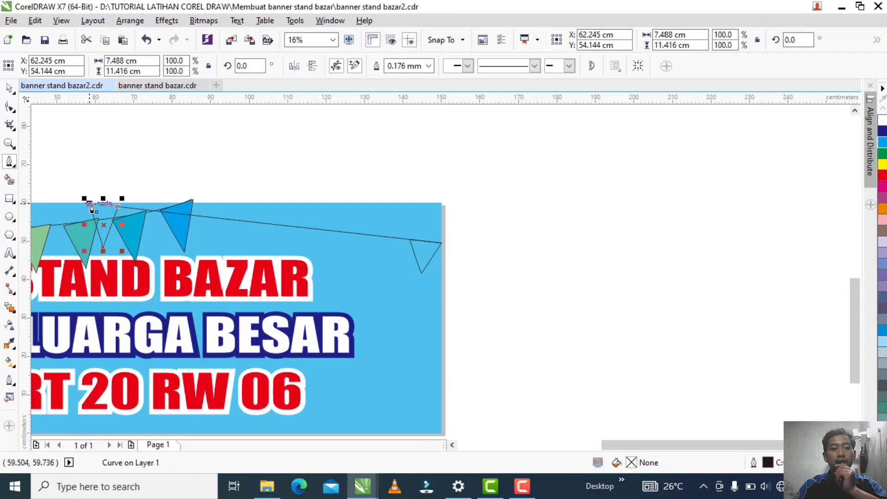
# Fill the new line's left pennant with red and its right pennant with yellow.
pyautogui.click(9, 87)
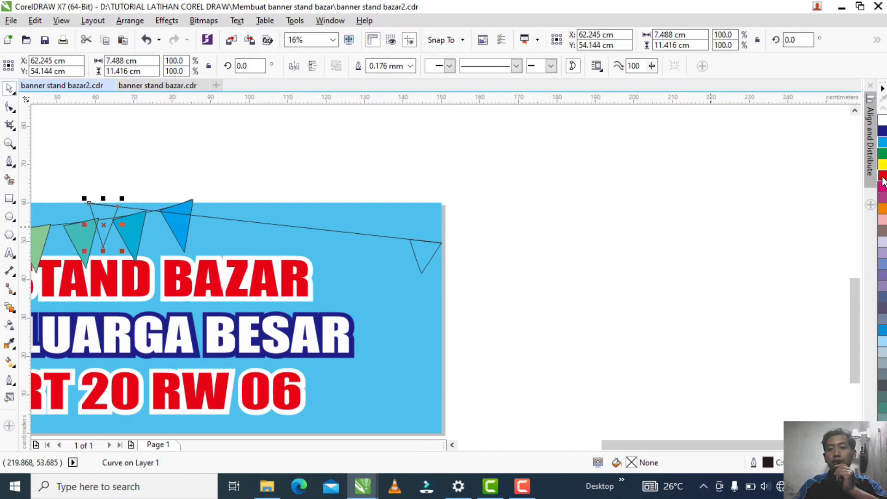
pyautogui.click(883, 178)
pyautogui.click(432, 255)
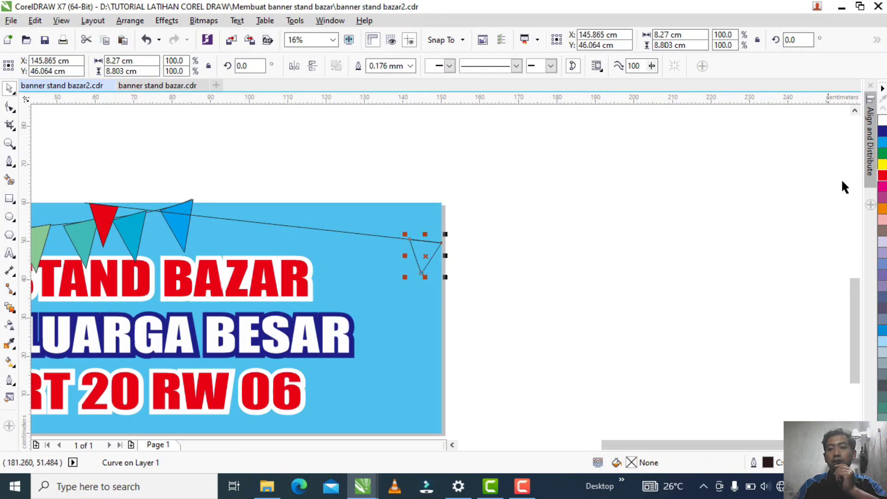
pyautogui.click(880, 167)
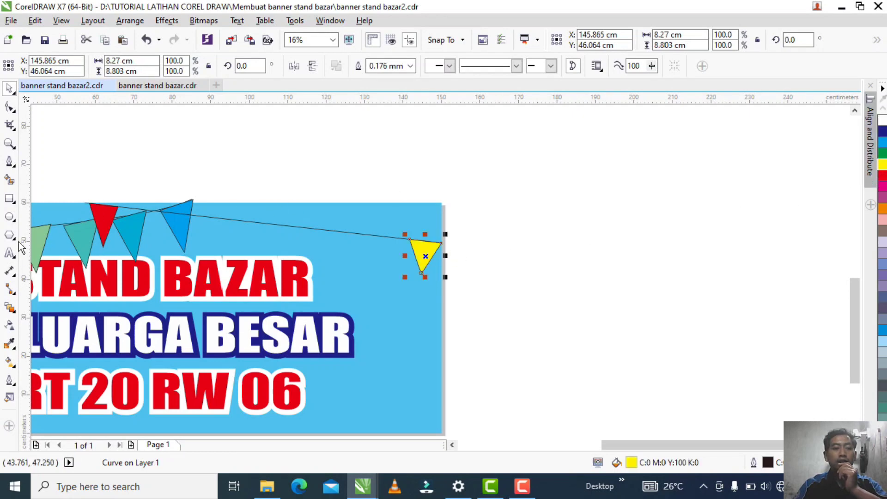
# Try to blend the red pennant with the yellow one along the line in 20 steps.
pyautogui.click(10, 307)
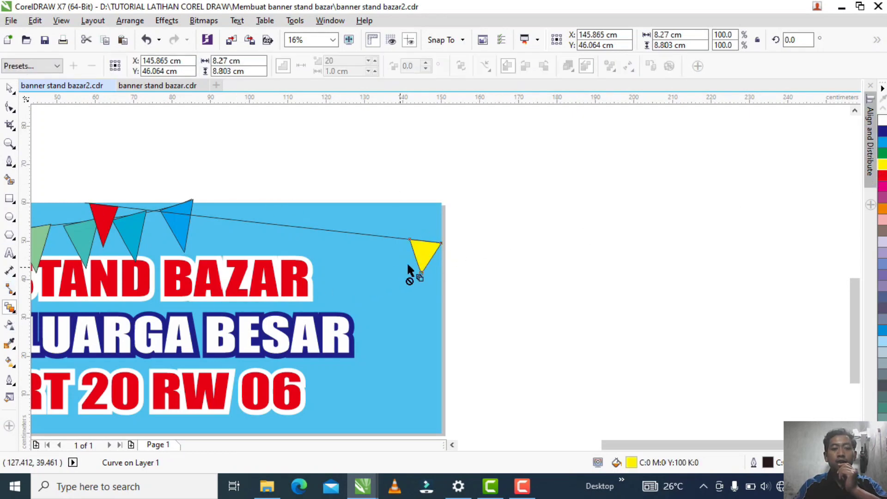
pyautogui.moveTo(130, 217); pyautogui.dragTo(106, 221)
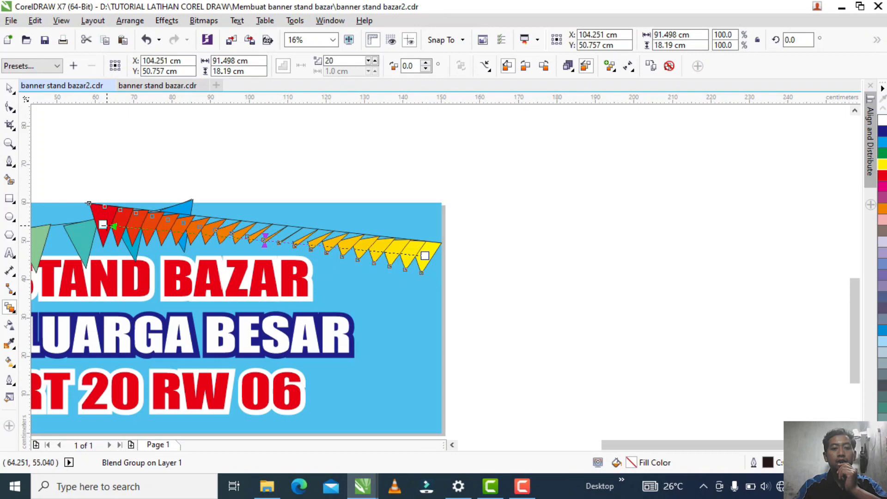
pyautogui.moveTo(111, 225); pyautogui.dragTo(109, 228)
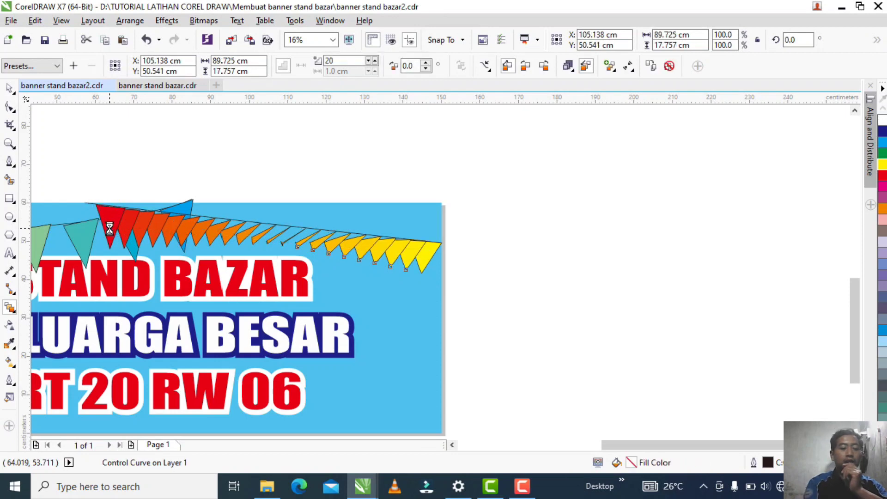
pyautogui.hotkey('ctrl', 'z')
pyautogui.hotkey('ctrl', 'z')
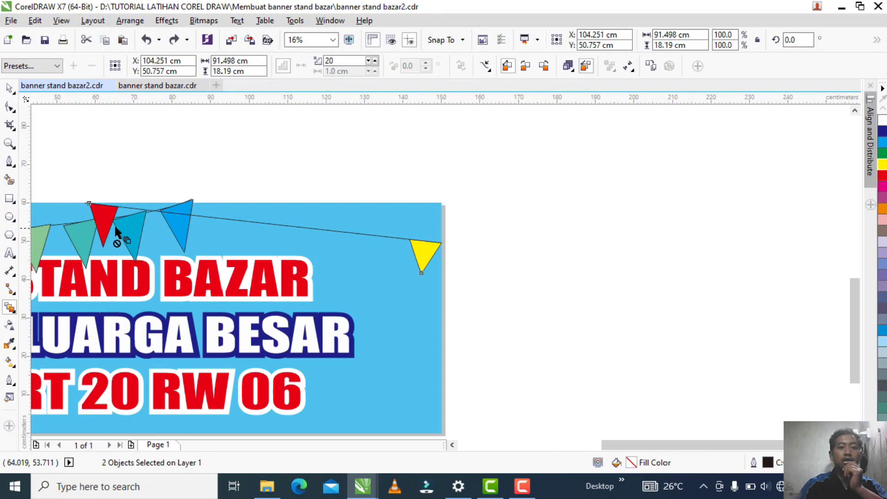
# Replace the yellow pennant with a copy of the red one at the line's right end, and shift the original to the line's left tip.
pyautogui.click(9, 88)
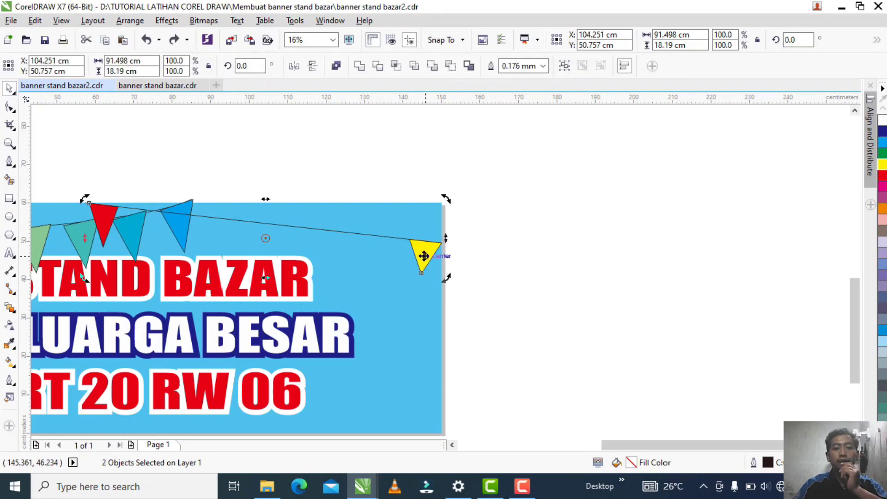
pyautogui.click(470, 267)
pyautogui.click(423, 261)
pyautogui.press('Delete')
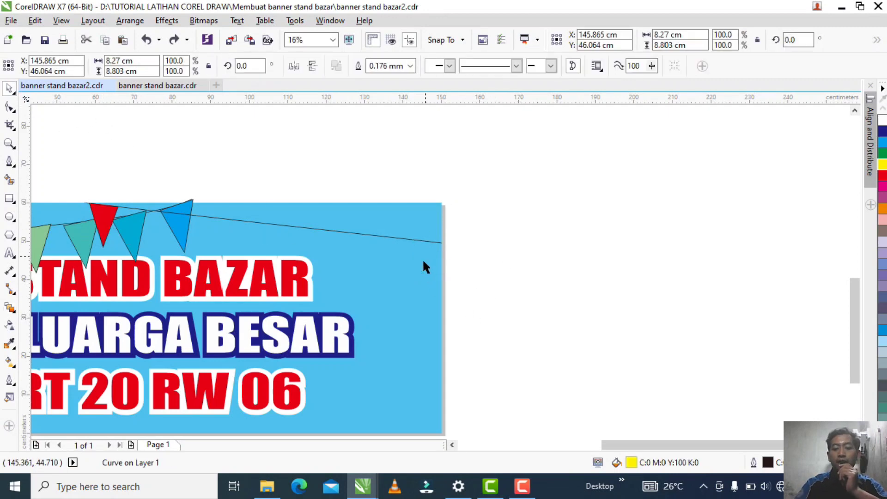
pyautogui.click(106, 222)
pyautogui.moveTo(106, 222)
pyautogui.mouseDown()
pyautogui.moveTo(434, 256)
pyautogui.moveTo(167, 198)
pyautogui.moveTo(103, 212)
pyautogui.moveTo(93, 213)
pyautogui.moveTo(92, 203)
pyautogui.moveTo(95, 211)
pyautogui.mouseUp()
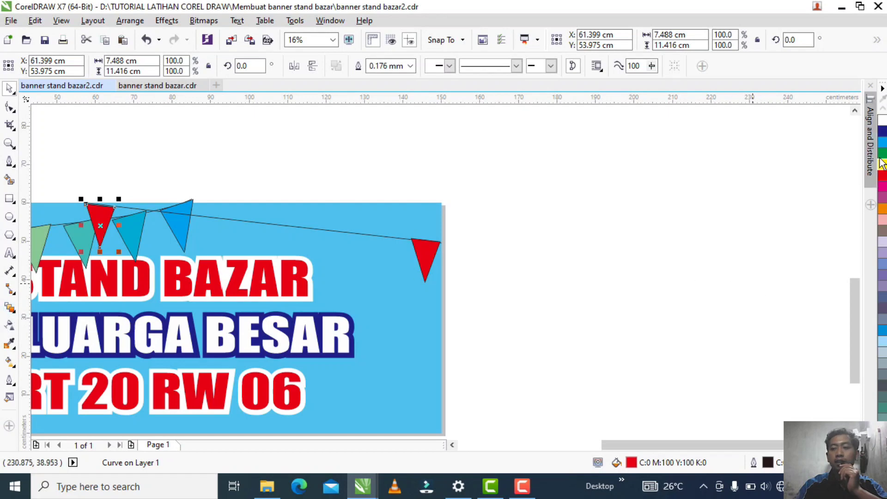
# Fill the line's left pennant with yellow and blend it into the red pennant at the right end.
pyautogui.click(882, 164)
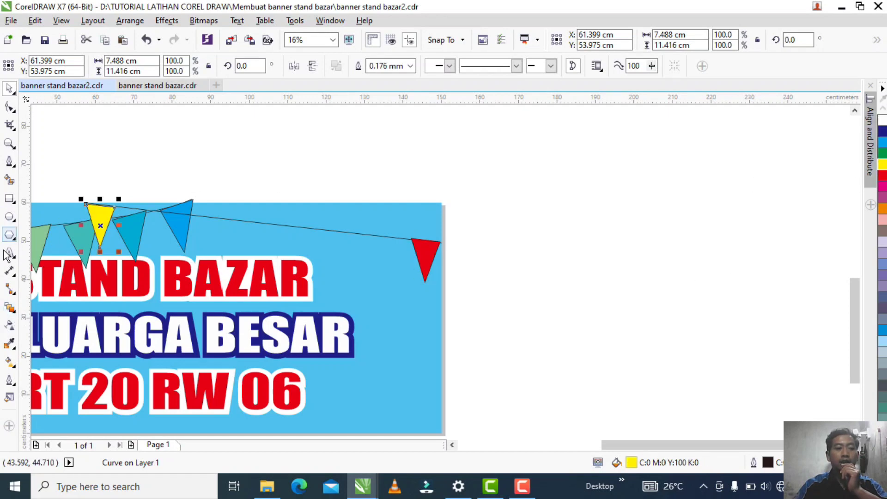
pyautogui.click(10, 310)
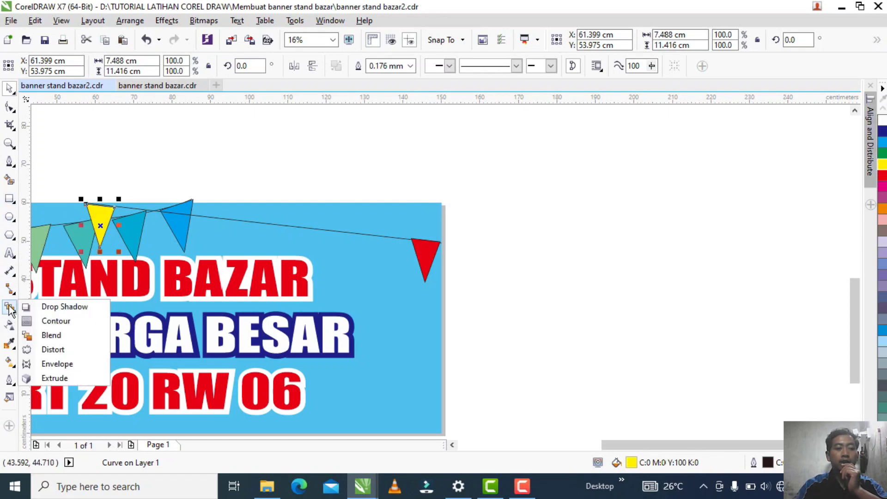
pyautogui.click(17, 323)
pyautogui.click(14, 310)
pyautogui.click(32, 335)
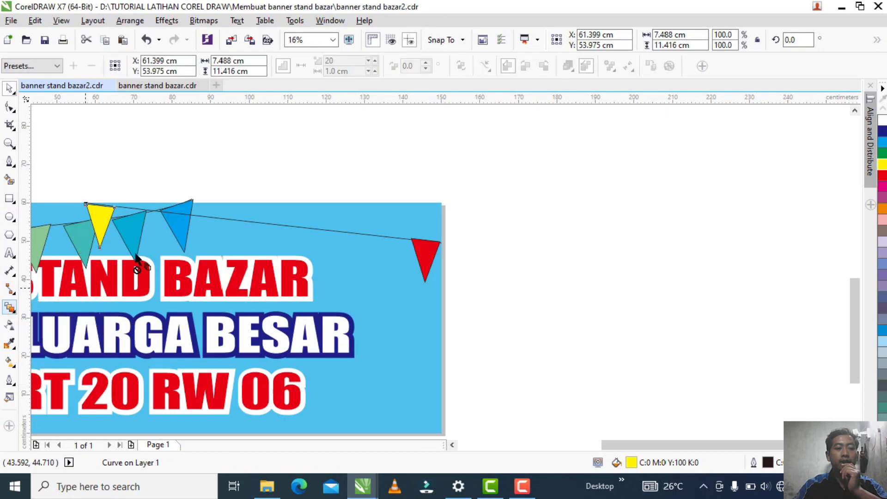
pyautogui.moveTo(100, 225); pyautogui.dragTo(419, 261)
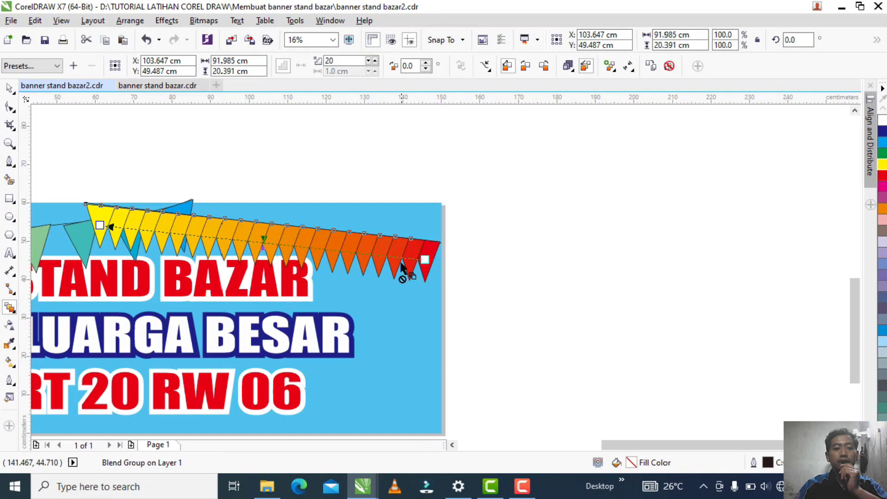
# Set the yellow-to-red pennant blend to 8 steps.
pyautogui.click(9, 88)
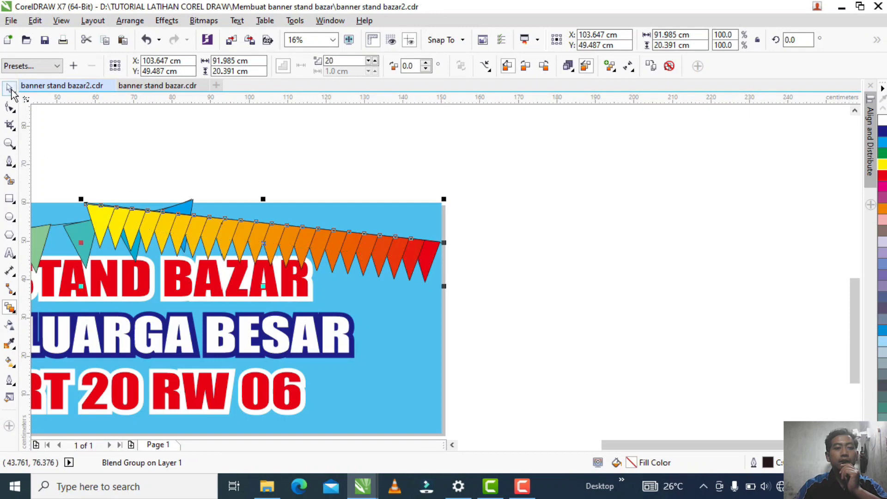
pyautogui.doubleClick(365, 60)
pyautogui.write('12')
pyautogui.press('Return')
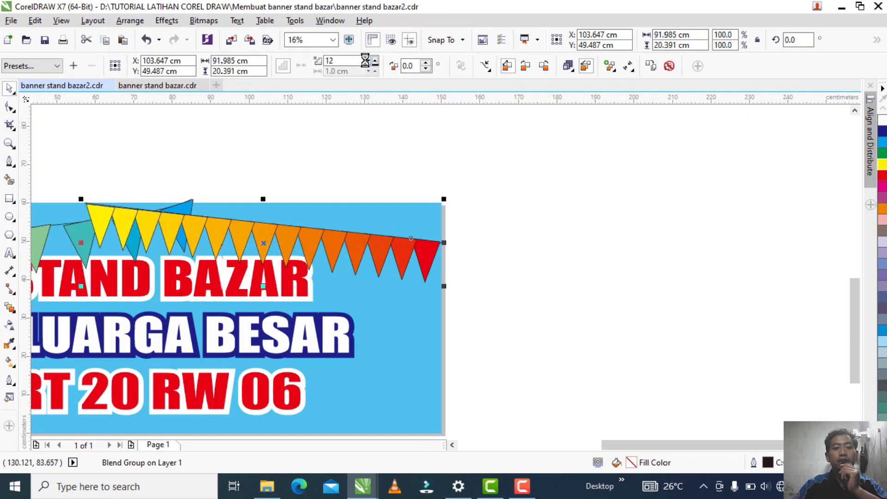
pyautogui.click(366, 61)
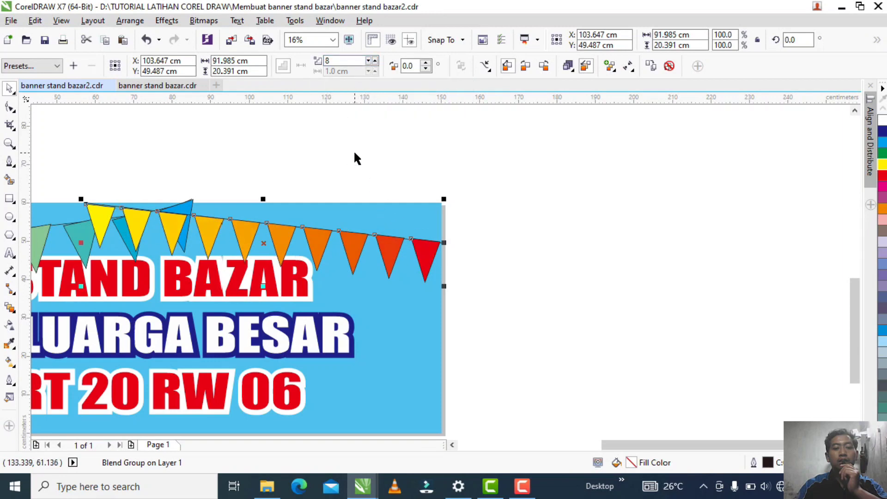
pyautogui.click(414, 178)
# Examine the printed banner in the reference photo above the page for its pennant arrangement and colors.
pyautogui.scroll(-2, 415, 183)
pyautogui.moveTo(169, 341); pyautogui.dragTo(121, 270)
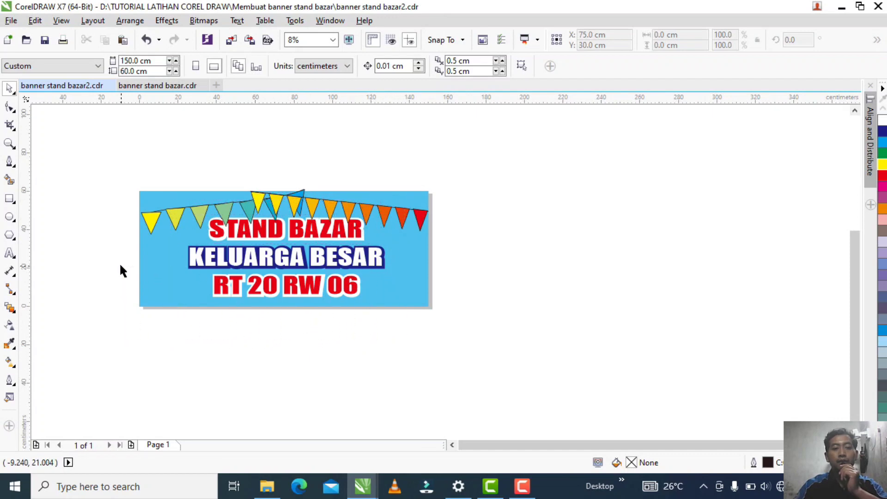
pyautogui.scroll(-2, 451, 226)
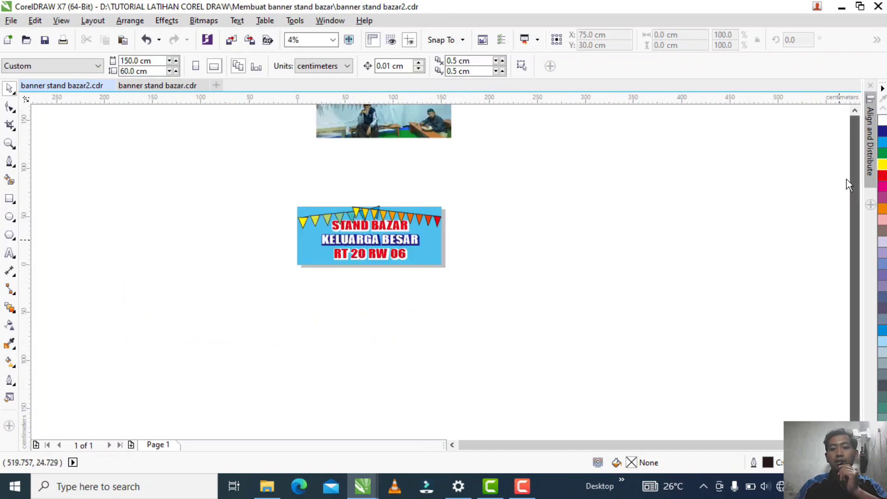
pyautogui.click(855, 110)
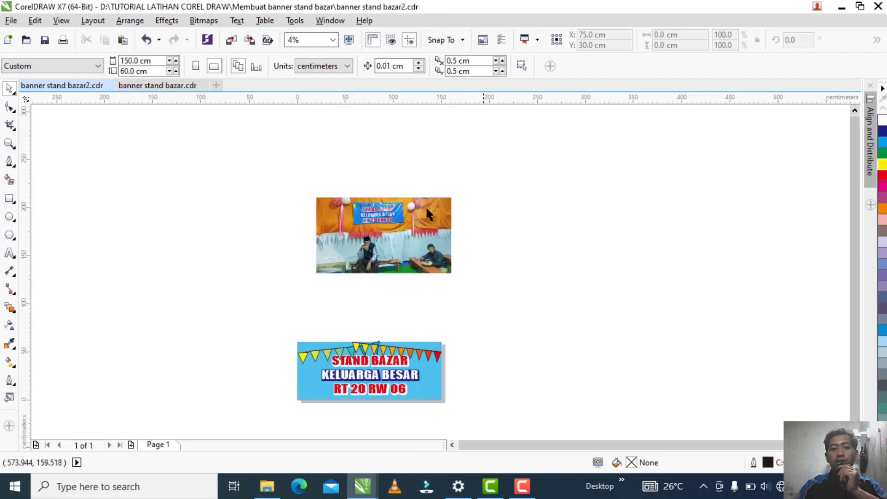
pyautogui.scroll(2, 347, 210)
pyautogui.scroll(6, 348, 210)
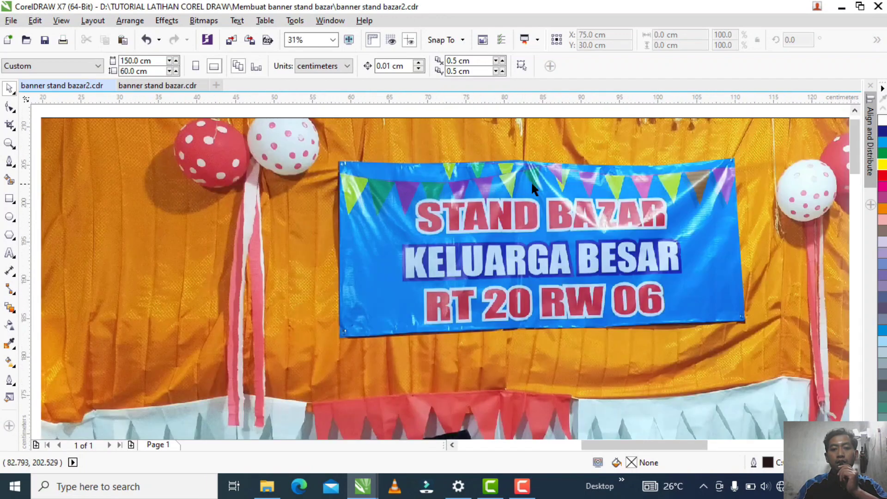
pyautogui.scroll(-6, 546, 204)
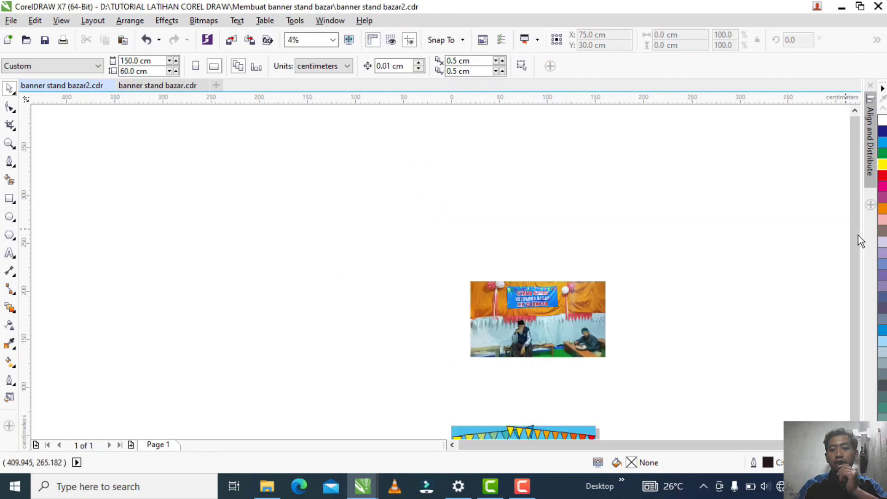
pyautogui.scroll(-3, 857, 234)
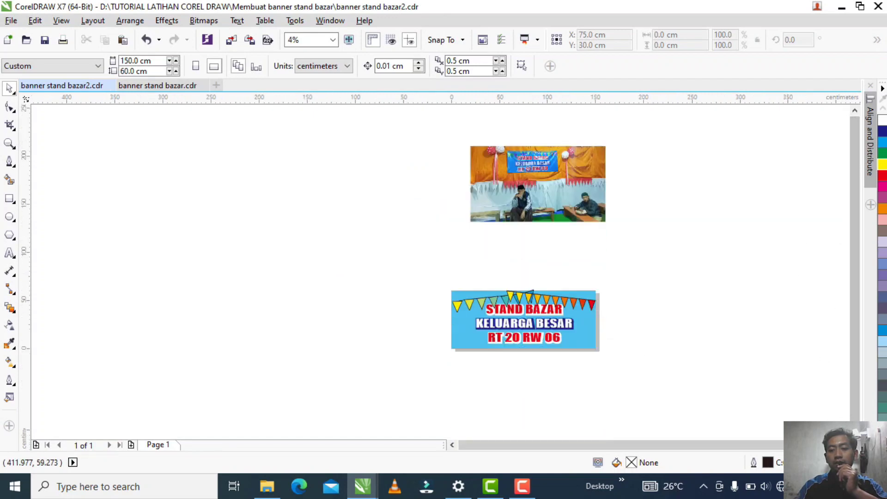
# Group all the objects of the three-line heading, from STAND BAZAR to RT 20 RW 06.
pyautogui.scroll(2, 607, 316)
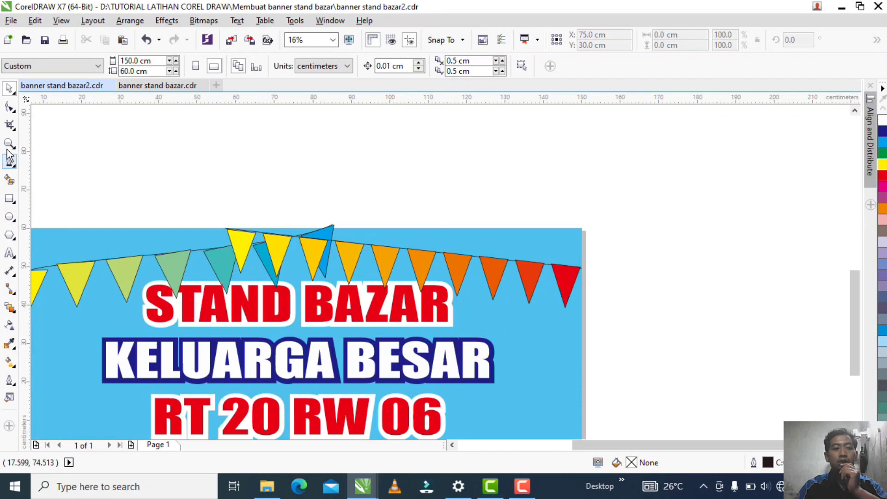
pyautogui.click(9, 144)
pyautogui.scroll(-1, 50, 180)
pyautogui.moveTo(34, 193); pyautogui.dragTo(348, 338)
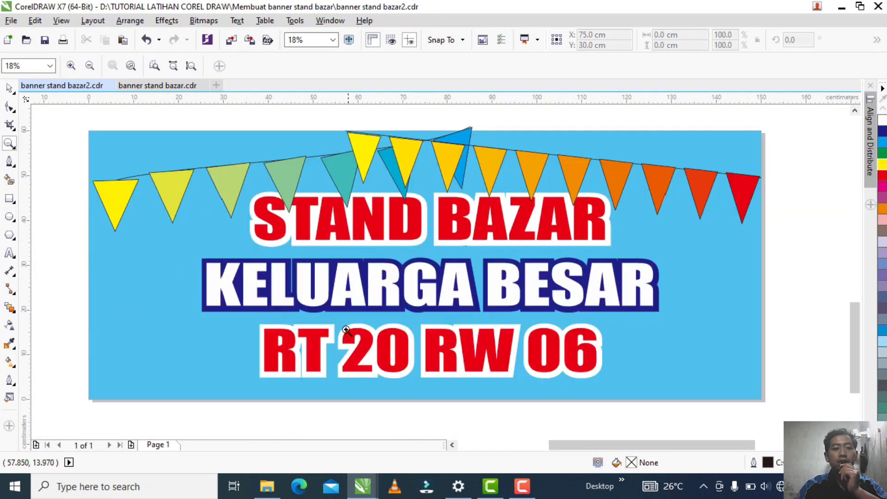
pyautogui.click(10, 89)
pyautogui.moveTo(188, 410); pyautogui.dragTo(665, 178)
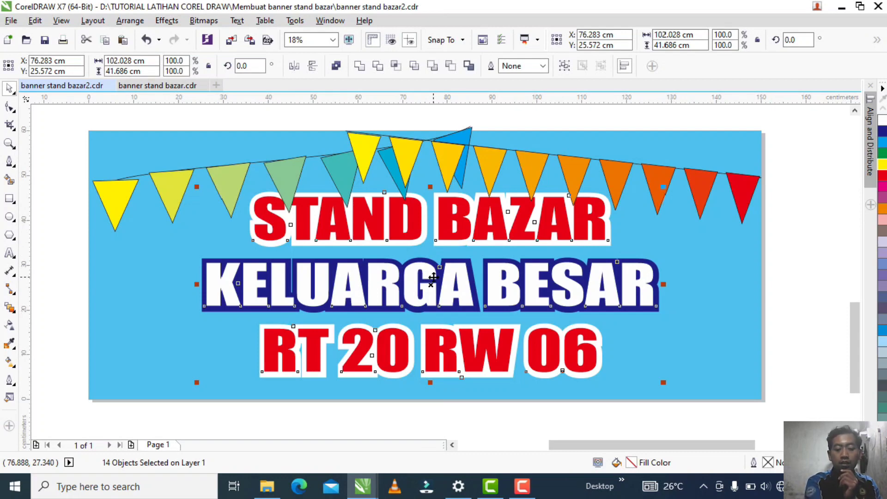
pyautogui.hotkey('ctrl', 'g')
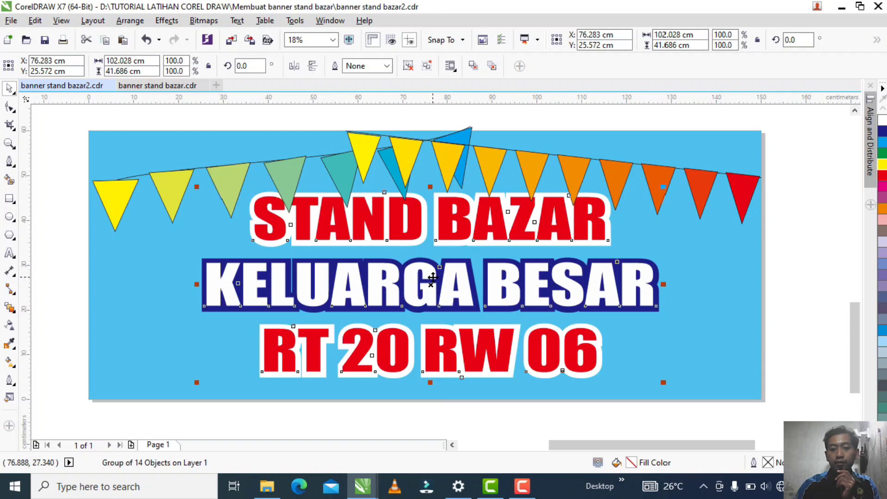
# Bring the grouped heading to the front of the page, over the pennant strings.
pyautogui.rightClick(432, 278)
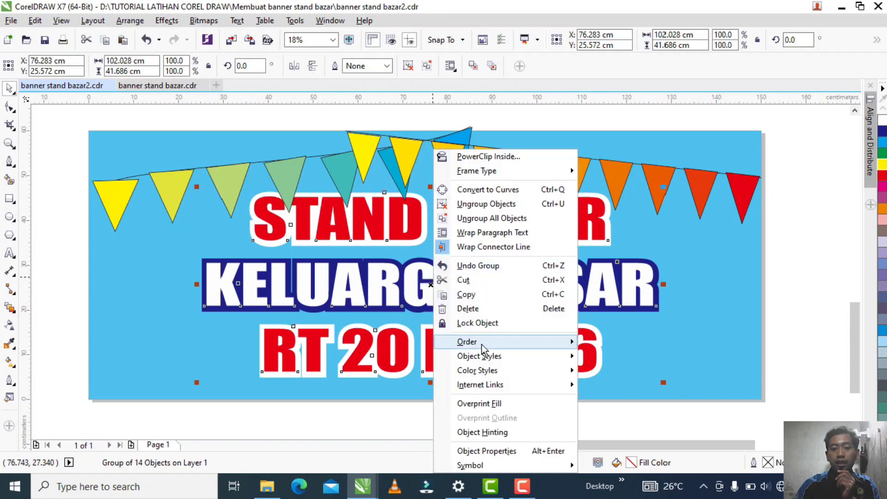
pyautogui.moveTo(481, 344)
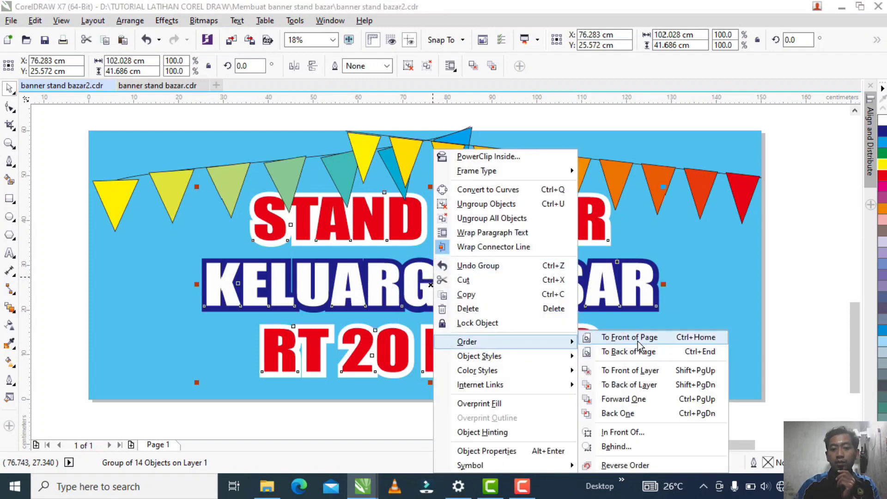
pyautogui.click(638, 341)
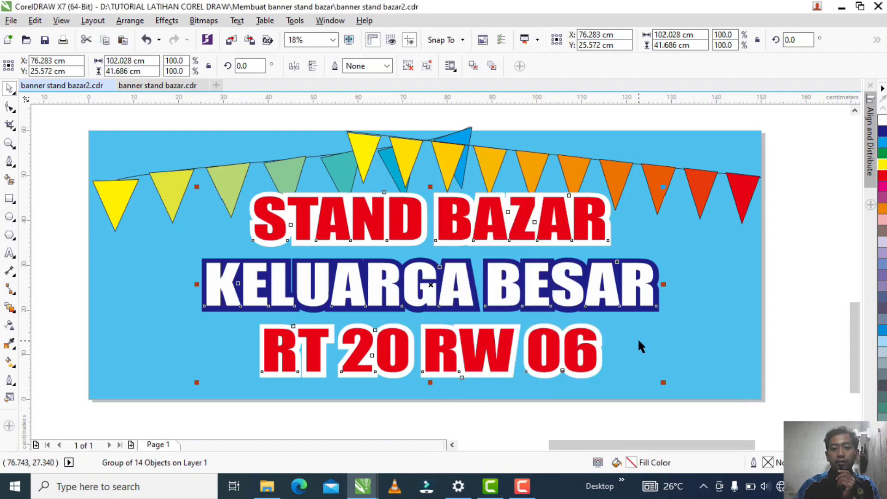
pyautogui.click(95, 119)
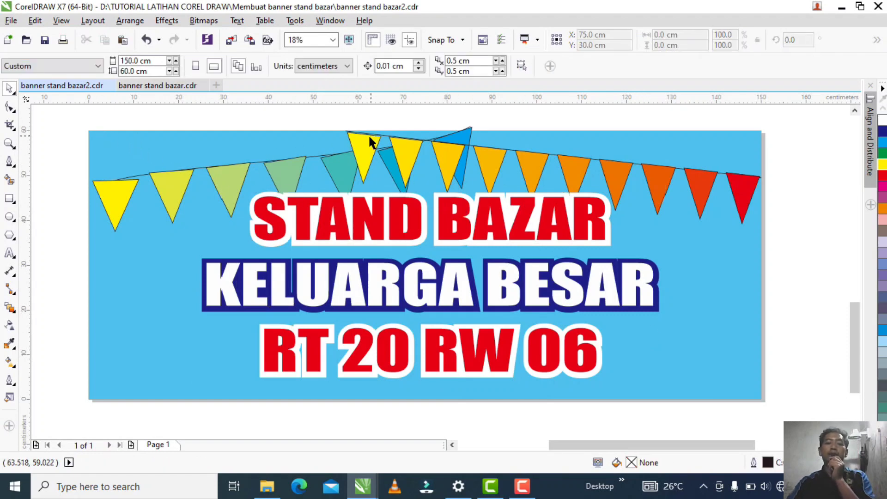
pyautogui.click(360, 164)
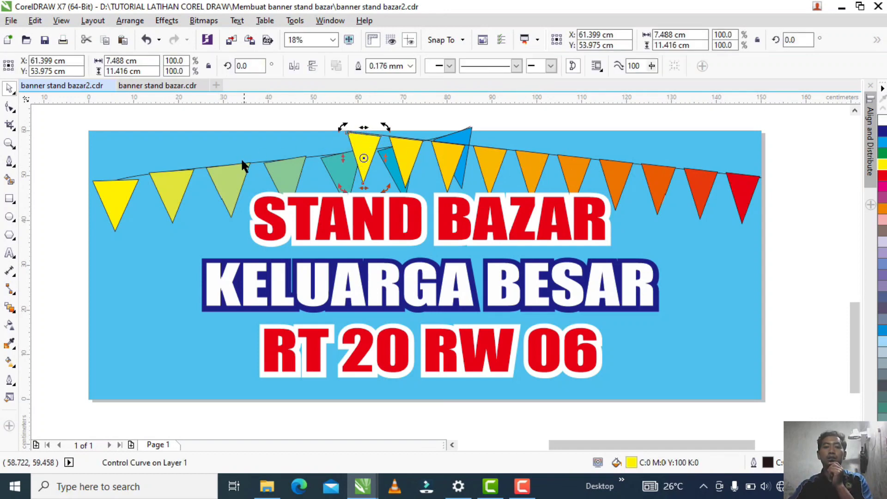
pyautogui.press('Escape')
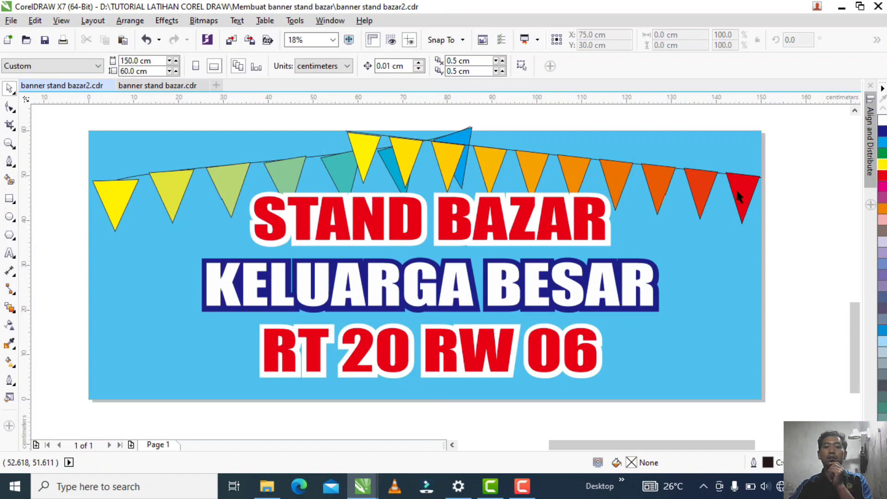
pyautogui.scroll(-3, 647, 209)
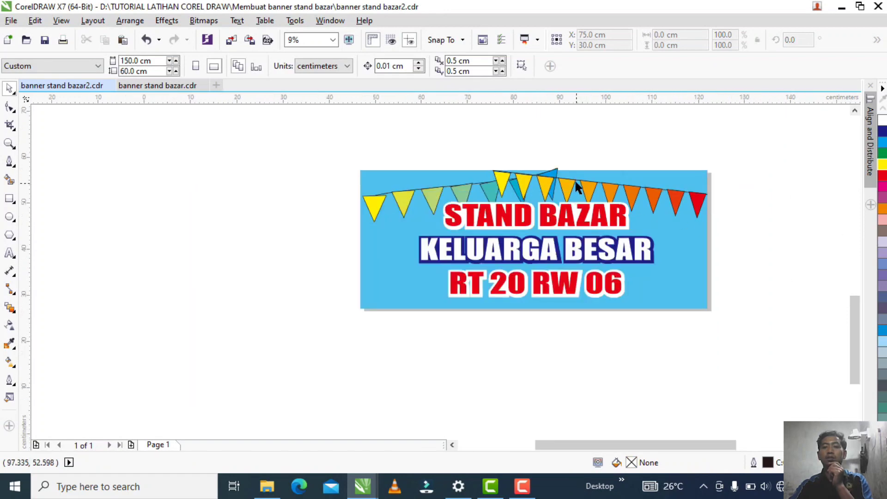
pyautogui.scroll(4, 447, 180)
pyautogui.scroll(2, 312, 182)
pyautogui.scroll(-2, 268, 198)
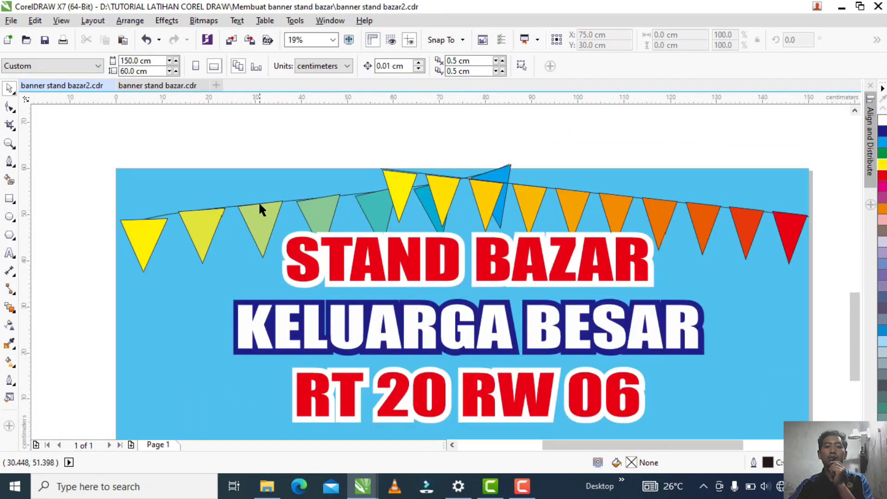
# Extend the yellow-to-blue string's path by moving its starting node out to the banner's left edge.
pyautogui.scroll(2, 162, 222)
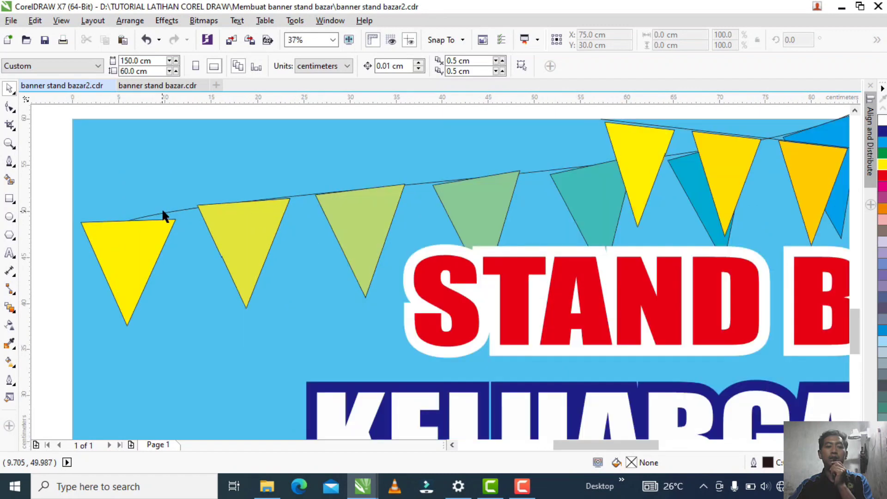
pyautogui.doubleClick(167, 210)
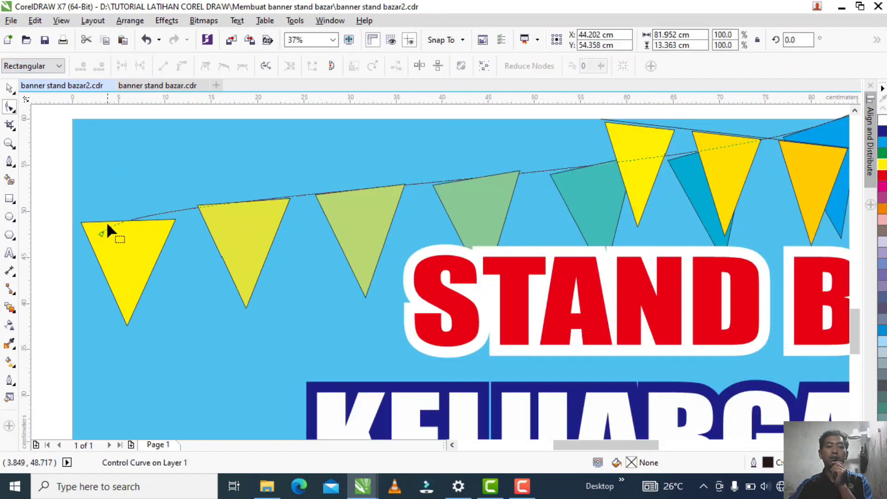
pyautogui.click(103, 233)
pyautogui.moveTo(102, 229); pyautogui.dragTo(80, 222)
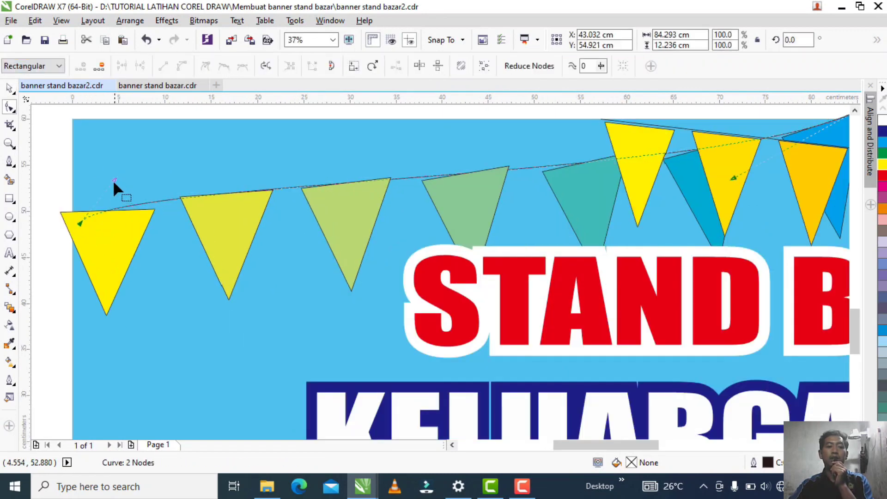
pyautogui.moveTo(149, 204); pyautogui.dragTo(88, 220)
pyautogui.scroll(-2, 227, 210)
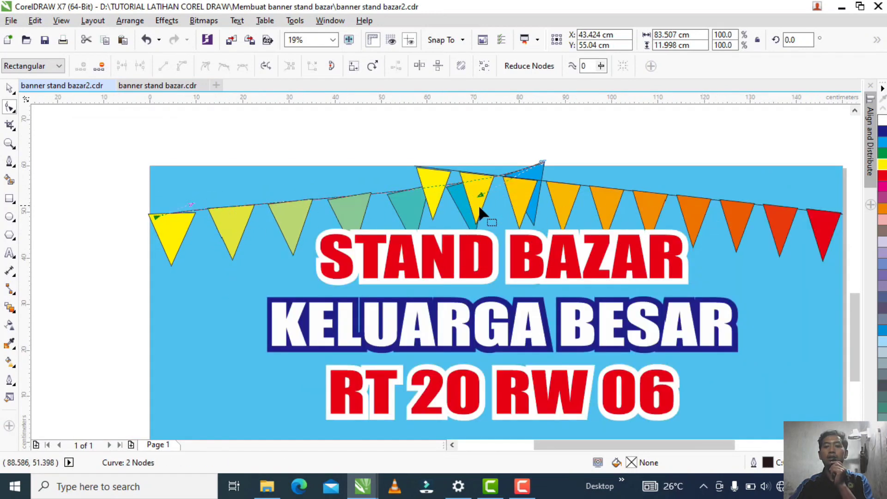
# Extend the yellow-to-red string's path leftward past its first pennant, making the curve about 99 cm wide.
pyautogui.moveTo(415, 165); pyautogui.dragTo(397, 165)
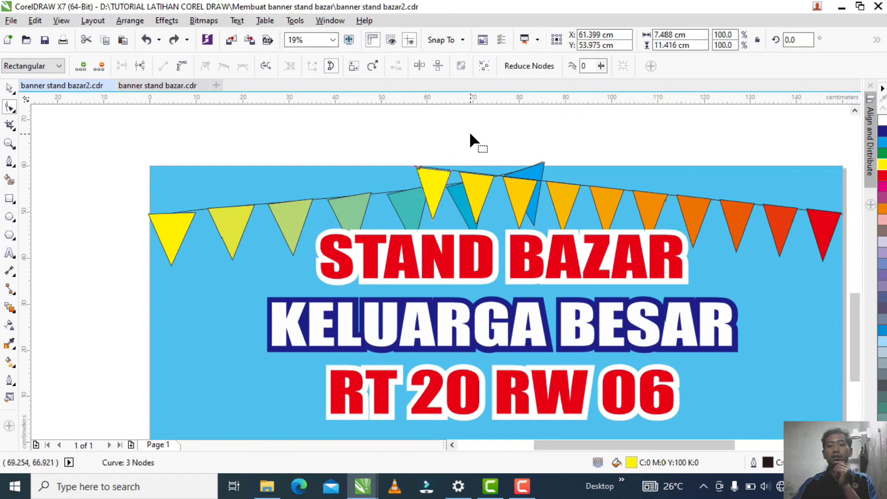
pyautogui.scroll(2, 470, 132)
pyautogui.click(363, 200)
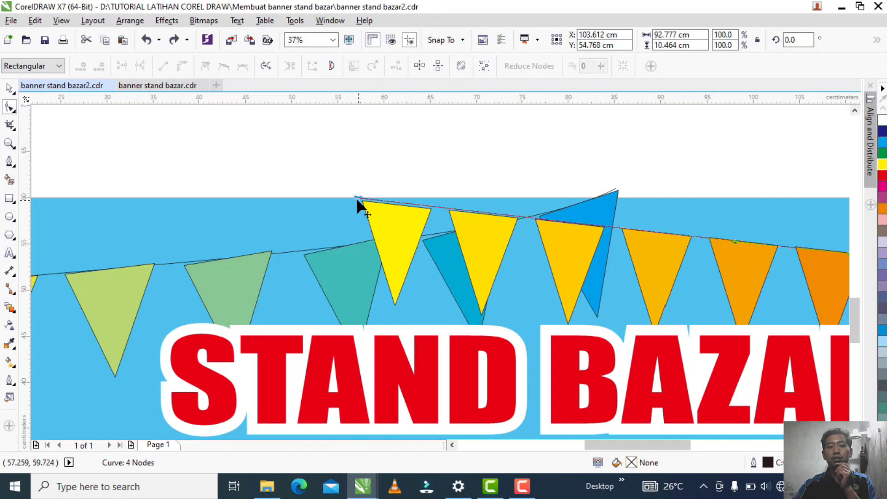
pyautogui.moveTo(358, 203); pyautogui.dragTo(301, 196)
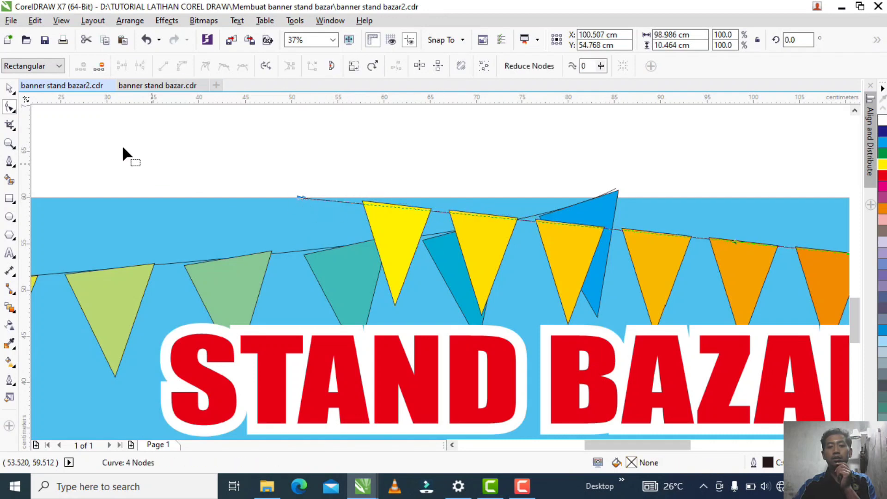
# Scale down the blue end pennant of the yellow-to-blue string to about 5.9 x 9.5 cm.
pyautogui.click(9, 88)
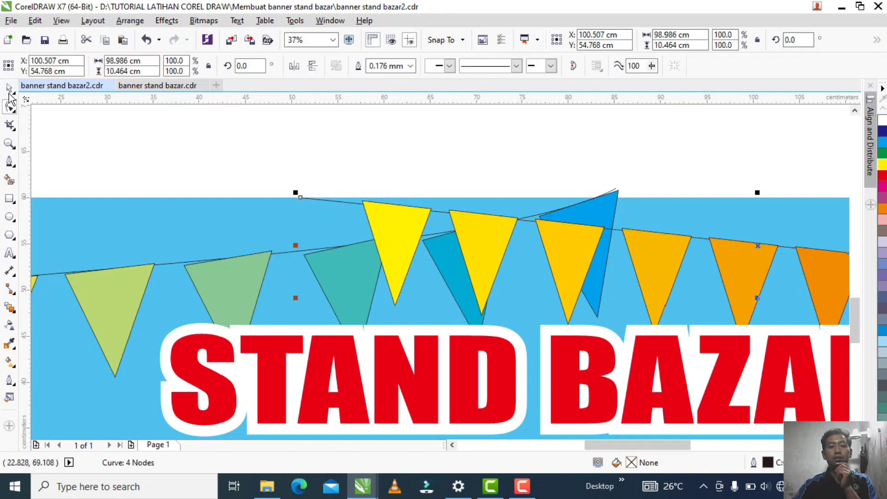
pyautogui.click(596, 211)
pyautogui.moveTo(619, 320); pyautogui.dragTo(591, 281)
pyautogui.scroll(-4, 588, 219)
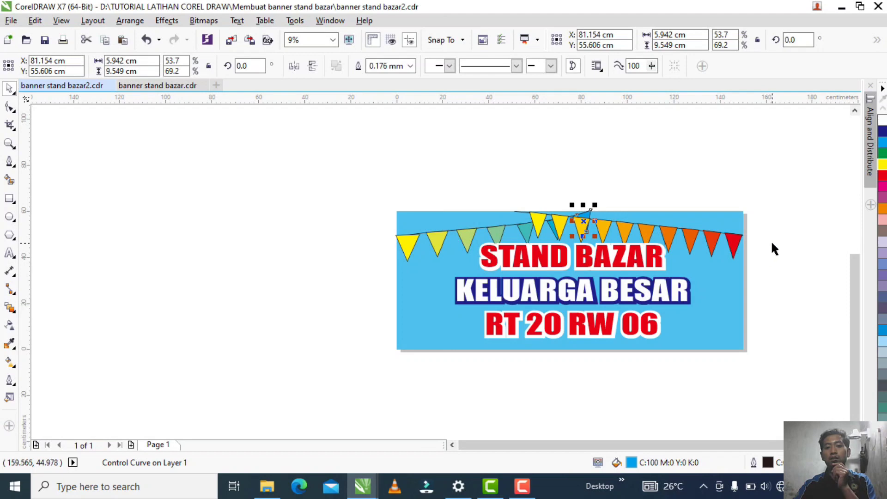
# Move the yellow end pennant of the yellow-to-red string to the start of its extended path.
pyautogui.scroll(2, 772, 243)
pyautogui.moveTo(297, 198); pyautogui.dragTo(268, 198)
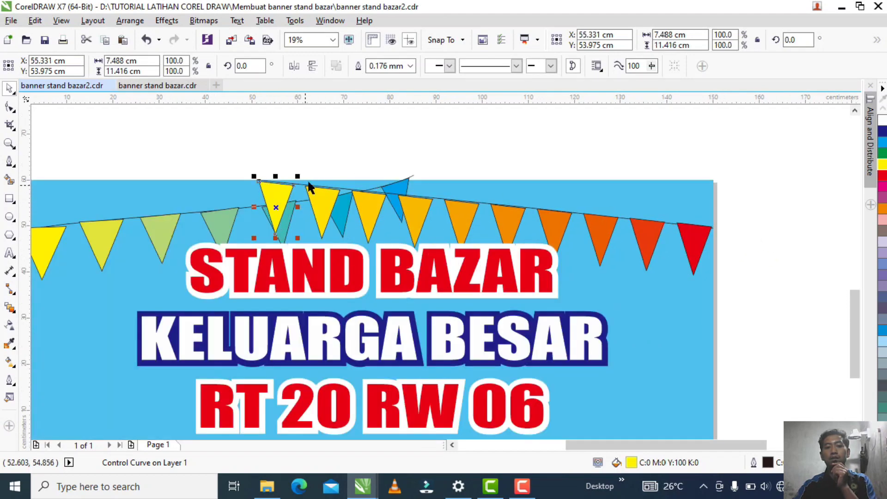
pyautogui.click(450, 170)
# Set the outline width to None for the yellow starting pennant of the yellow-to-blue string.
pyautogui.scroll(-2, 450, 170)
pyautogui.scroll(2, 283, 188)
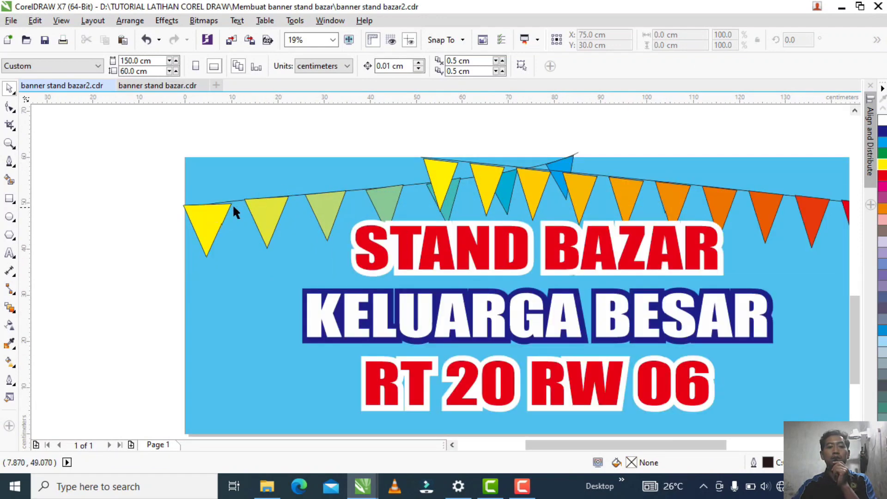
pyautogui.scroll(2, 232, 204)
pyautogui.click(209, 205)
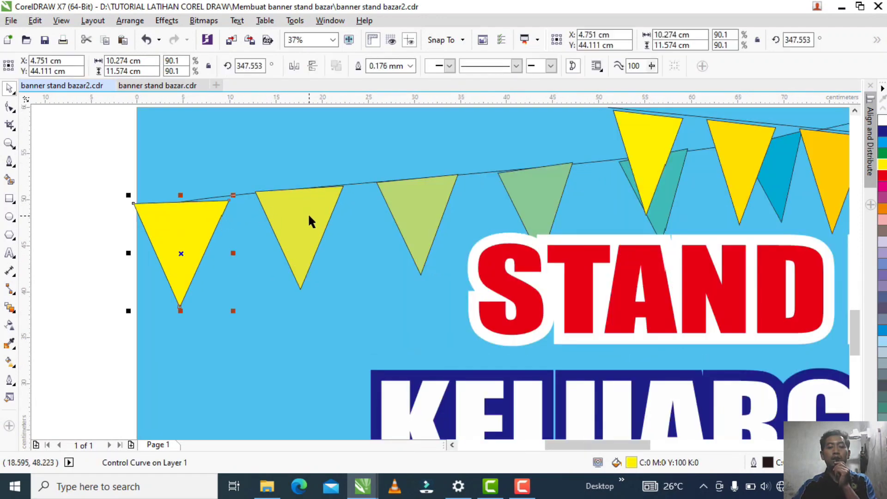
pyautogui.scroll(-4, 183, 187)
pyautogui.moveTo(147, 134); pyautogui.dragTo(222, 149)
pyautogui.scroll(2, 179, 209)
pyautogui.click(179, 208)
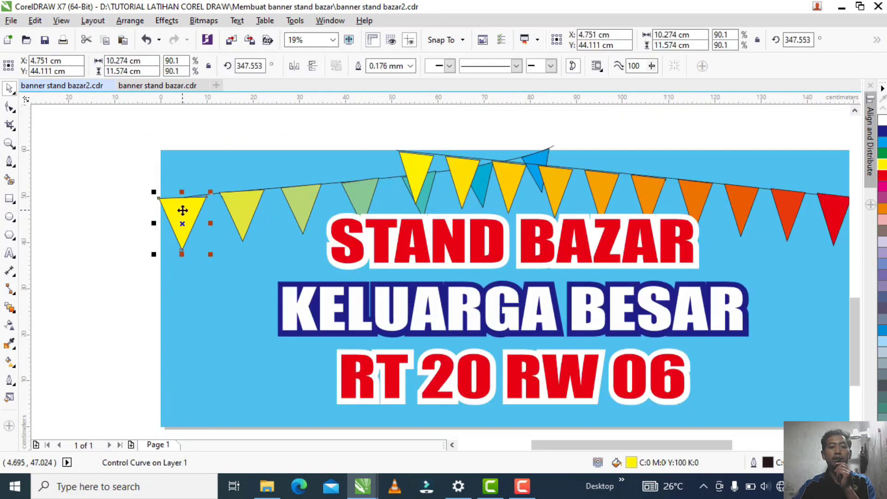
pyautogui.rightClick(179, 208)
pyautogui.click(411, 66)
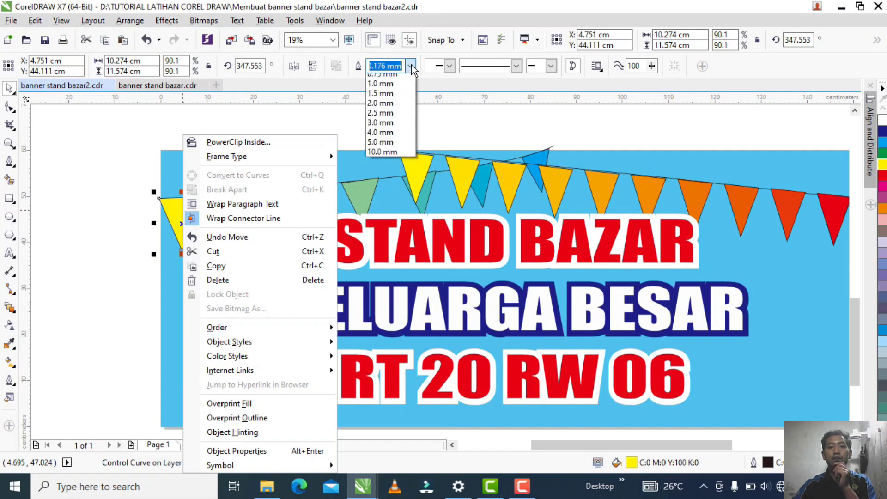
pyautogui.click(393, 74)
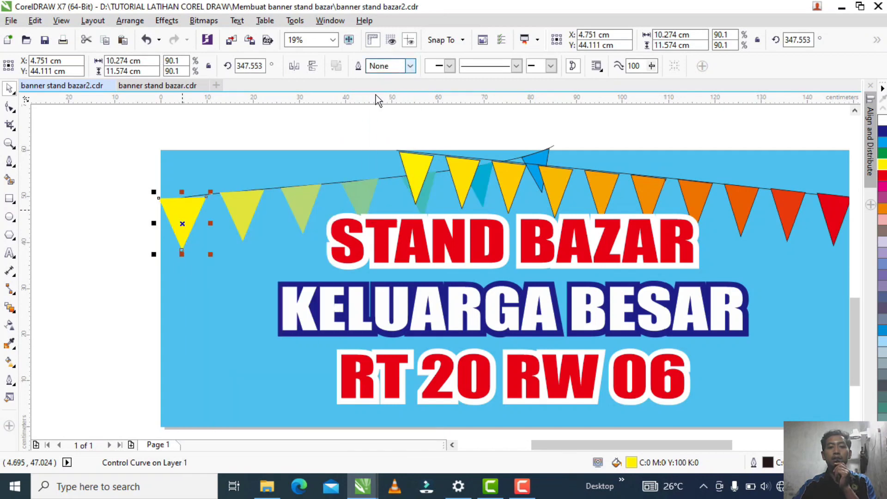
# Remove the outline from the yellow starting pennant of the yellow-to-red string.
pyautogui.click(466, 175)
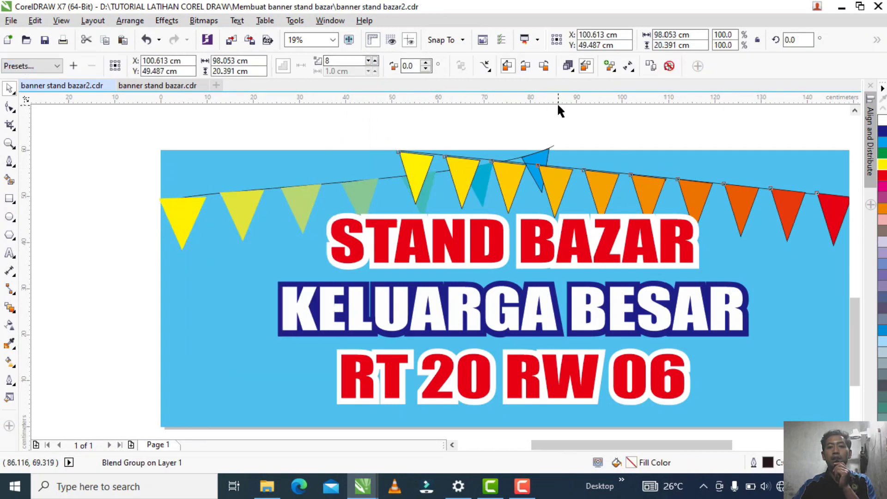
pyautogui.click(407, 162)
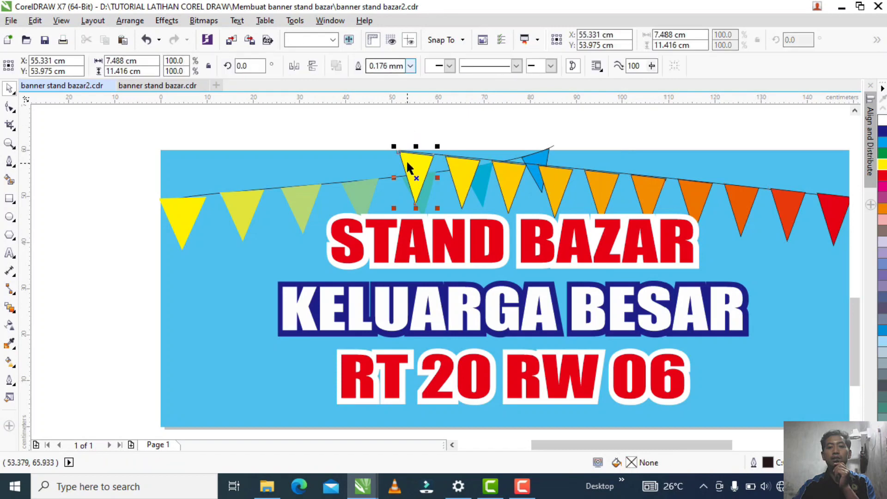
pyautogui.click(400, 81)
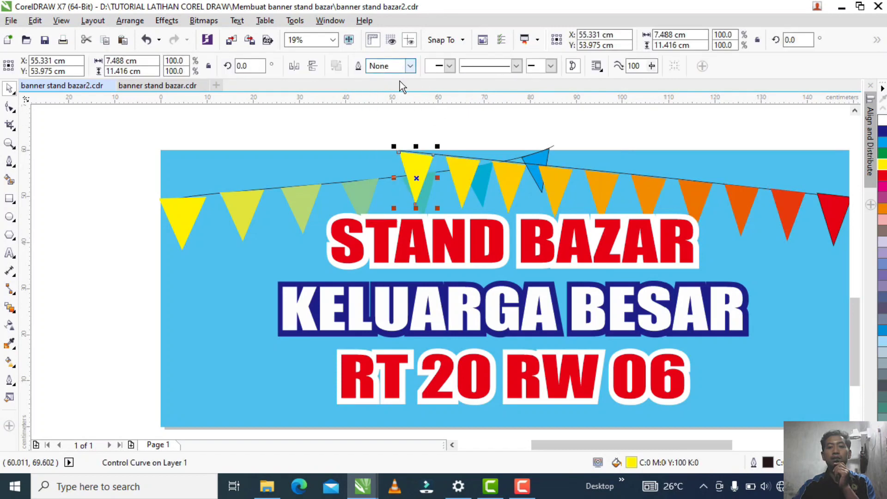
pyautogui.click(433, 116)
# Set the outline color of the yellow-to-blue string's path to red, C0 M96 Y100 K0.
pyautogui.scroll(-2, 663, 182)
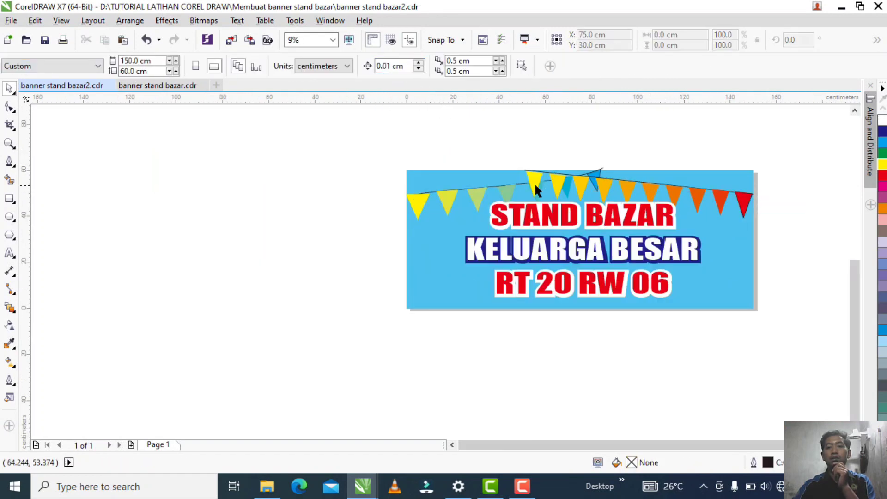
pyautogui.scroll(1, 533, 179)
pyautogui.scroll(1, 492, 190)
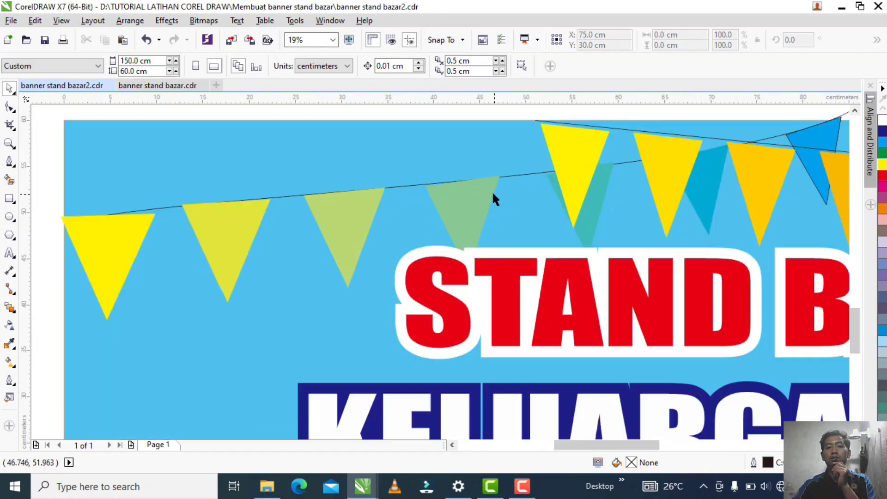
pyautogui.click(405, 183)
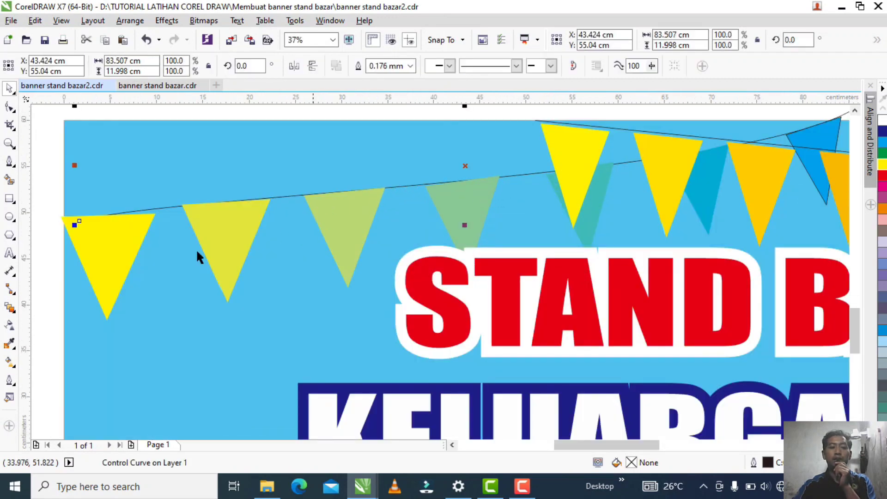
pyautogui.click(9, 380)
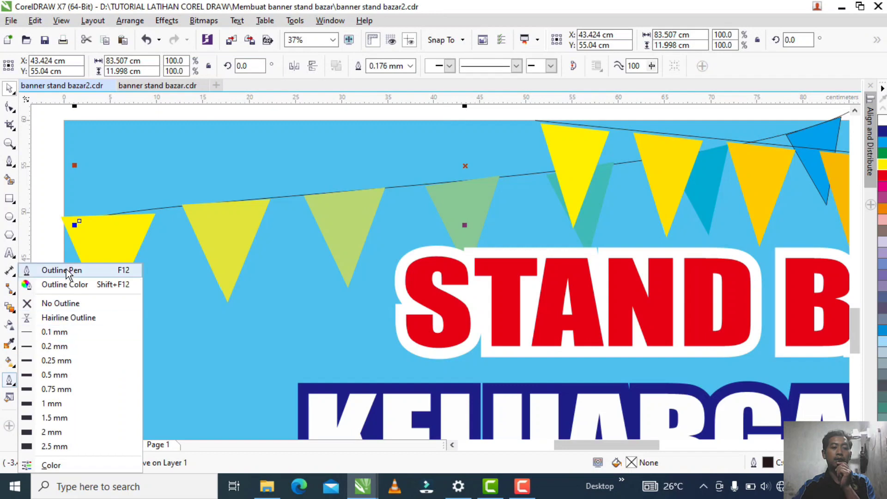
pyautogui.click(84, 287)
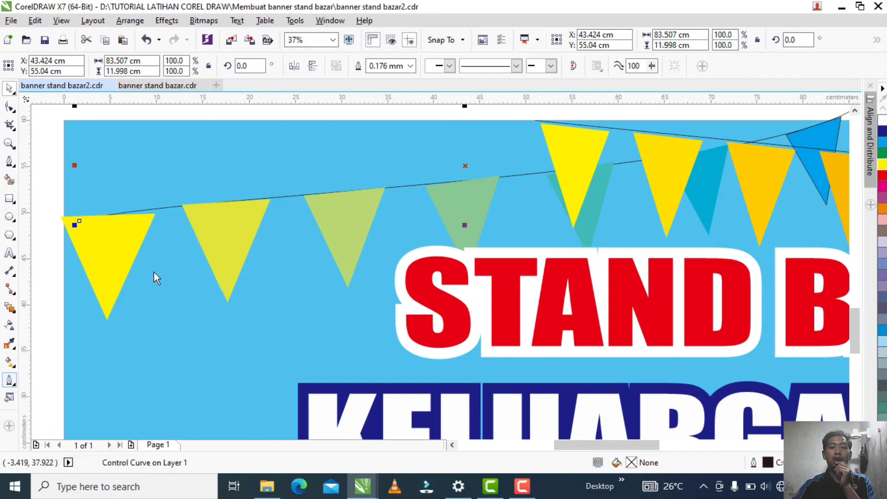
pyautogui.hotkey('shift', 'F12')
pyautogui.moveTo(674, 208); pyautogui.dragTo(704, 182)
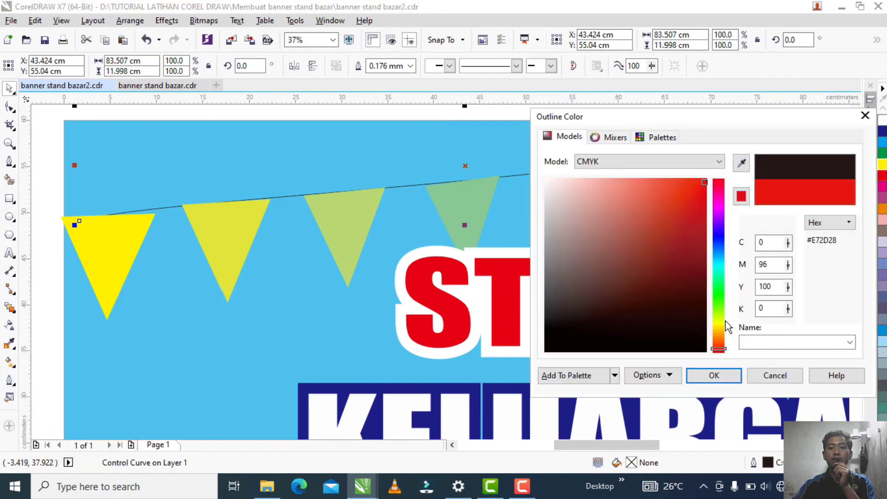
pyautogui.click(721, 376)
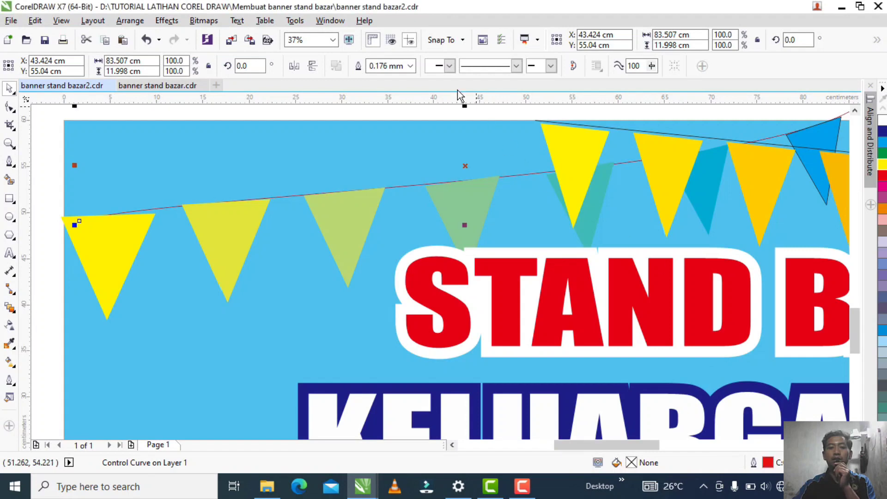
# Set the outline width of the yellow-to-blue string's path to 3.0 mm and deselect it.
pyautogui.click(409, 66)
pyautogui.click(389, 178)
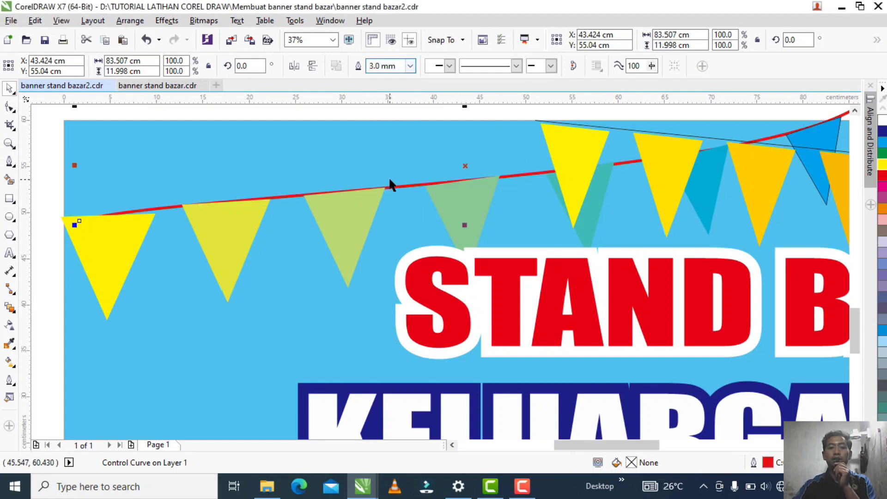
pyautogui.press('Escape')
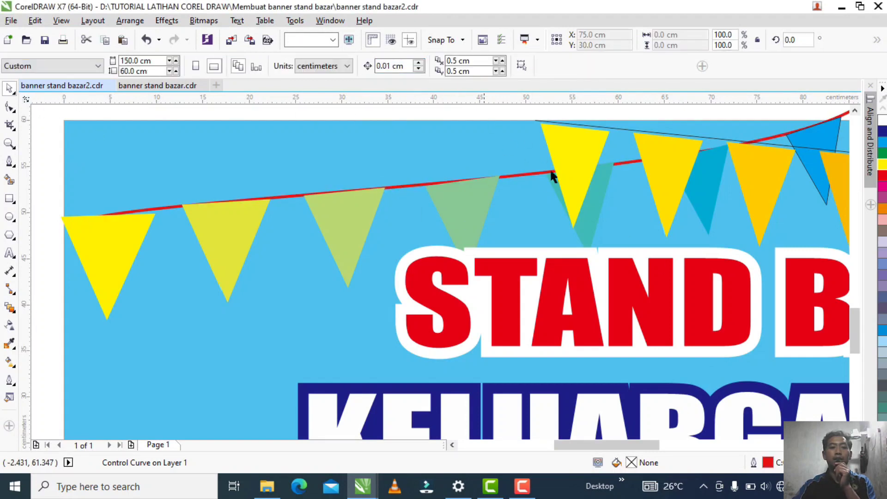
# Set the outline color of the yellow-to-red pennant string's path to pure red using the CMYK model.
pyautogui.scroll(-2, 647, 165)
pyautogui.scroll(2, 701, 153)
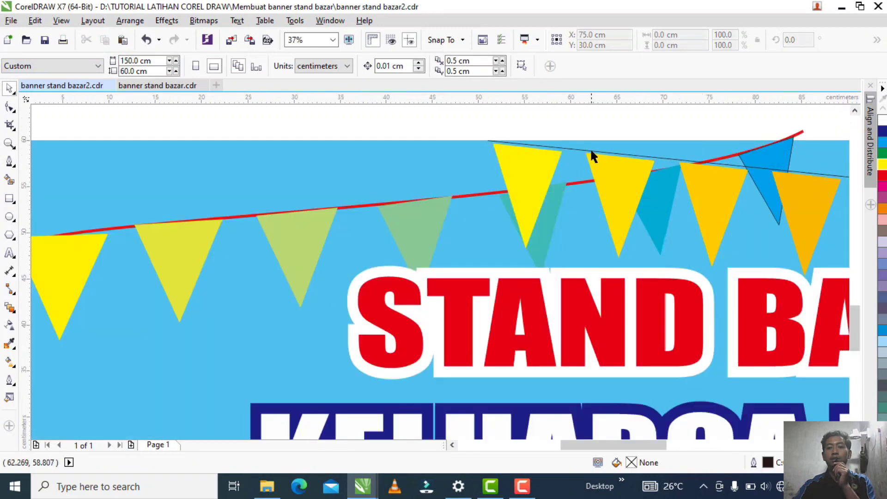
pyautogui.click(590, 152)
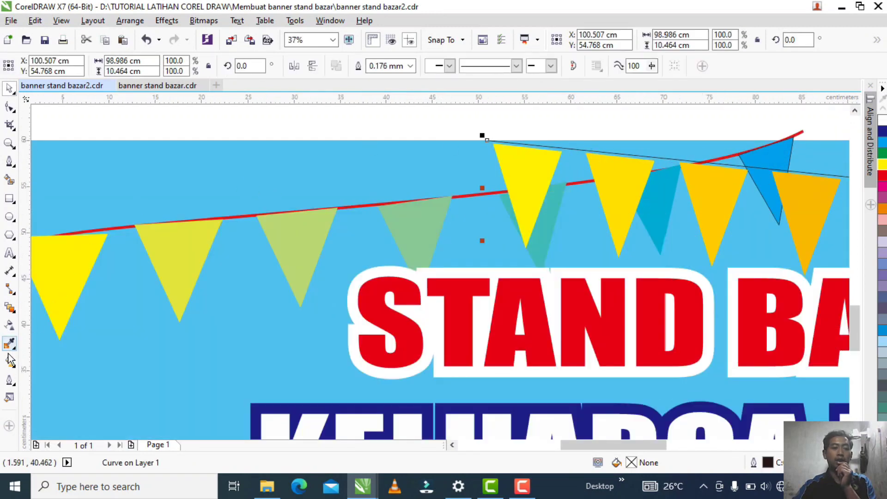
pyautogui.click(9, 380)
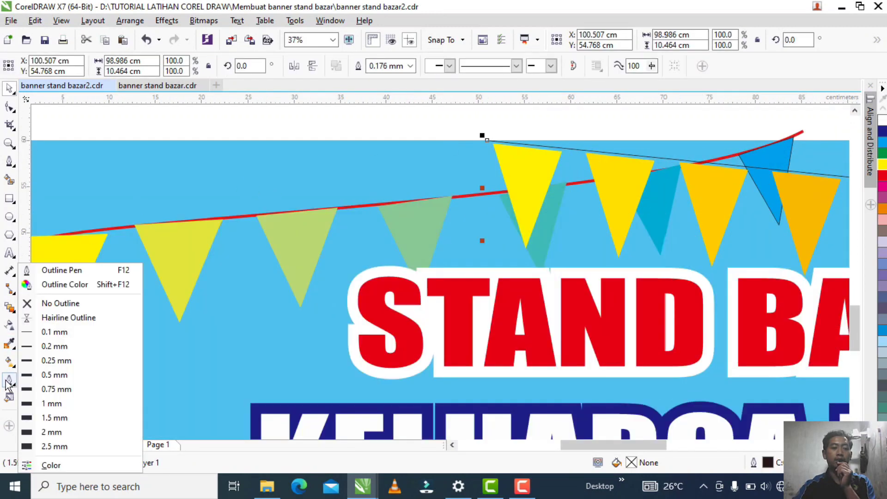
pyautogui.click(66, 285)
pyautogui.click(662, 204)
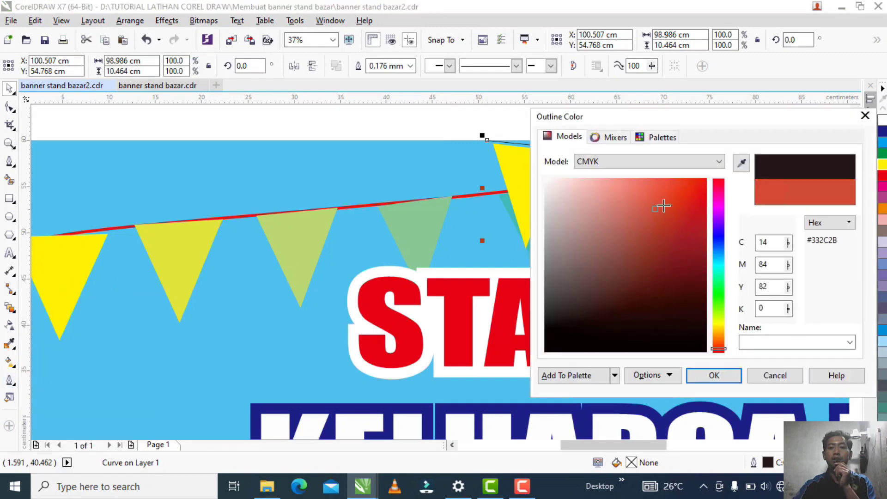
pyautogui.click(706, 179)
pyautogui.click(714, 375)
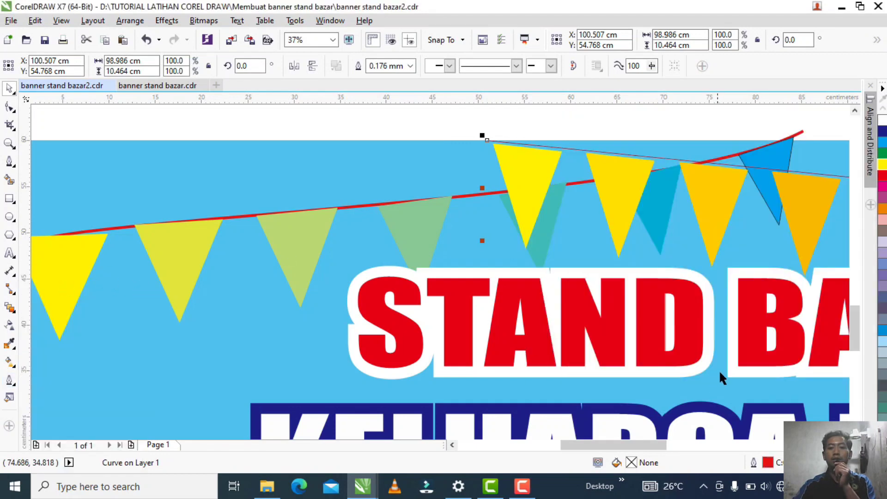
# Set the outline width of the yellow-to-red string's path to 2.5 mm and deselect it.
pyautogui.click(410, 65)
pyautogui.click(388, 151)
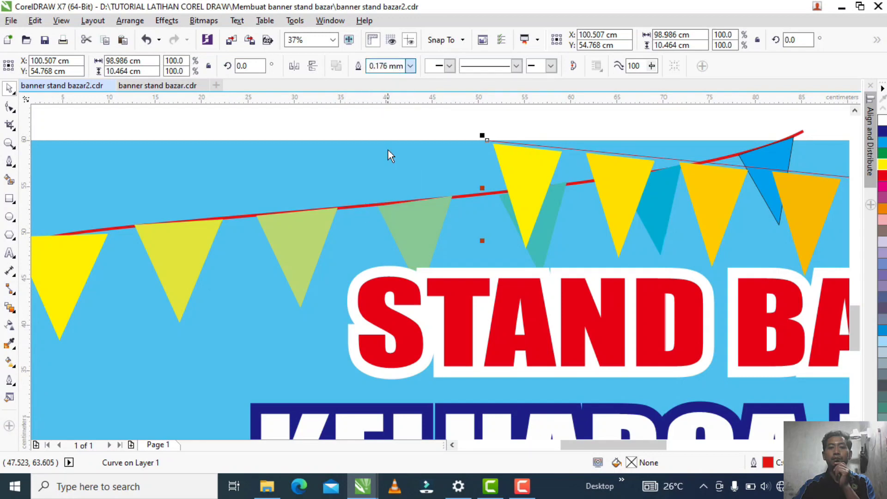
pyautogui.click(404, 66)
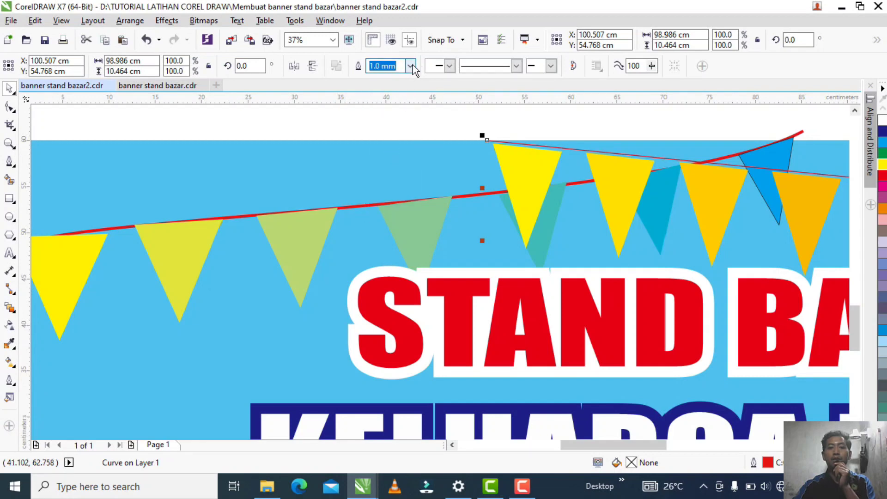
pyautogui.click(410, 66)
pyautogui.click(398, 182)
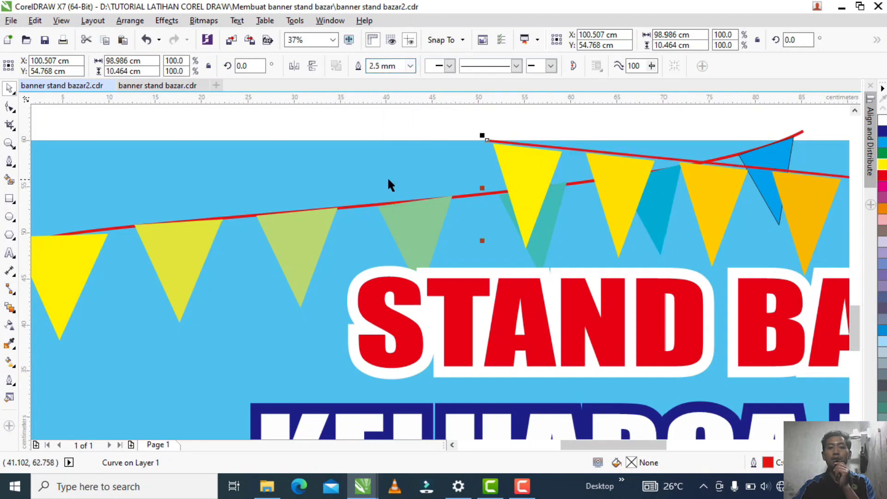
pyautogui.click(411, 119)
# Set the outline width to None for the blue end pennant of the yellow-to-blue string.
pyautogui.scroll(-3, 501, 173)
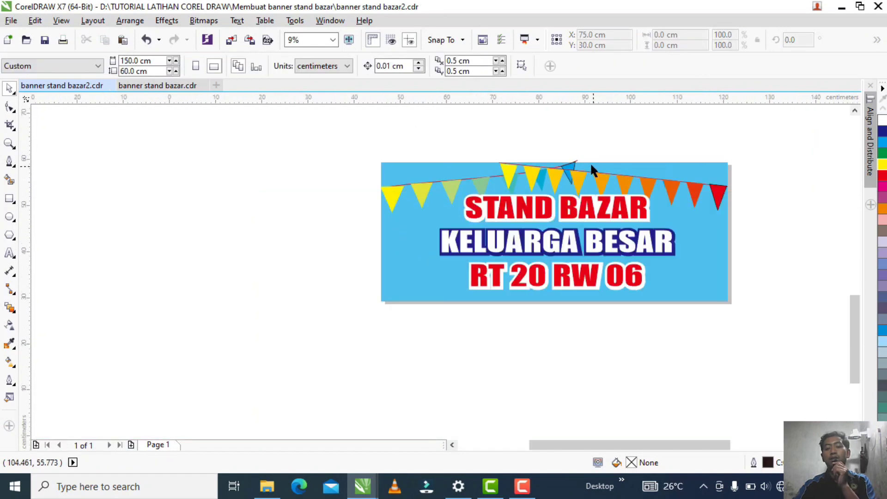
pyautogui.scroll(4, 589, 162)
pyautogui.click(561, 166)
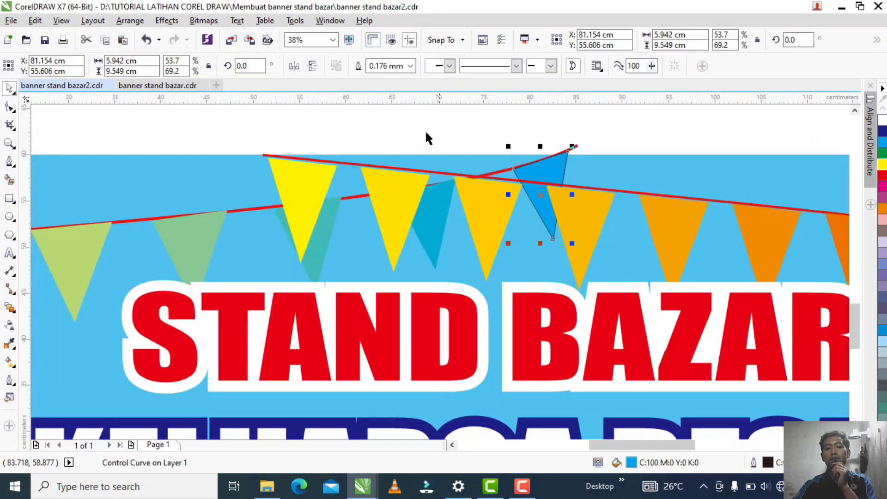
pyautogui.click(411, 66)
pyautogui.click(384, 79)
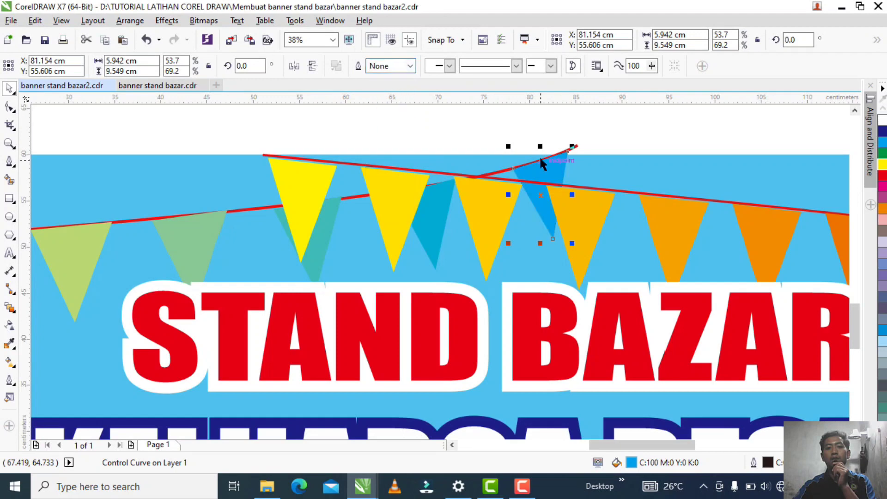
# Reshape the yellow-to-blue string's path by lowering its upper end node to the banner's top edge, and deselect it.
pyautogui.click(574, 152)
pyautogui.click(574, 151)
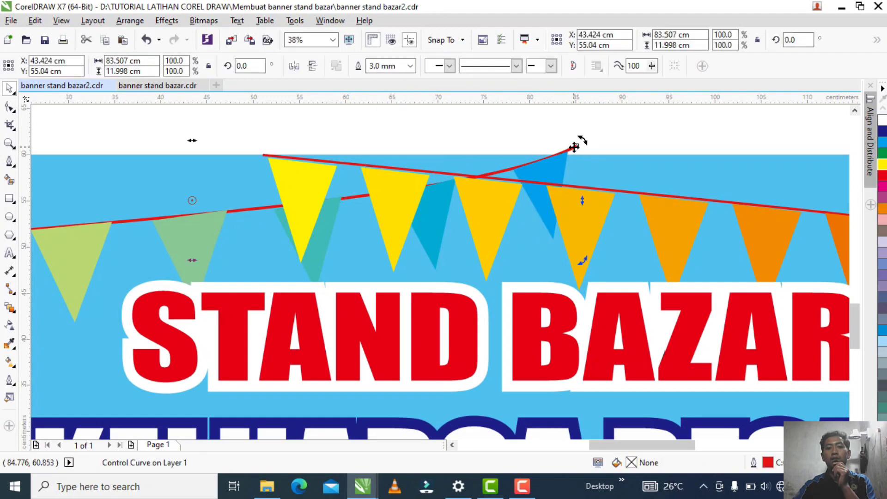
pyautogui.press('F10')
pyautogui.moveTo(575, 146); pyautogui.dragTo(575, 156)
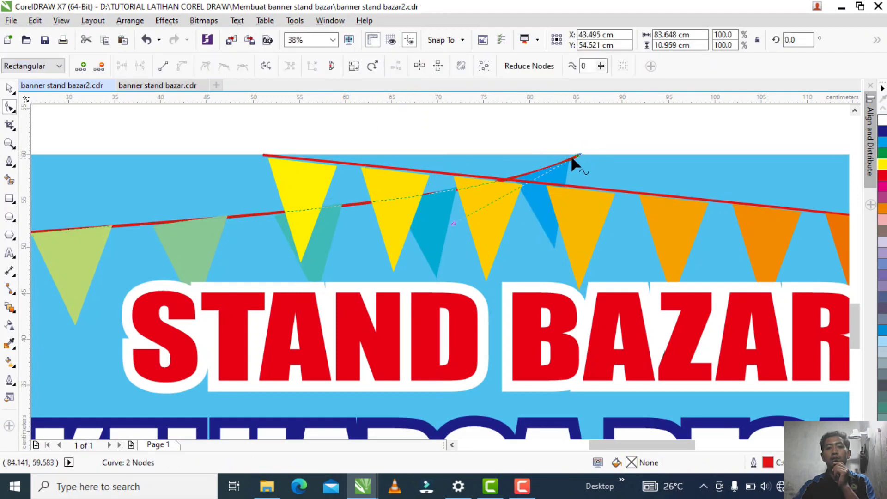
pyautogui.scroll(-2, 543, 161)
pyautogui.press('space')
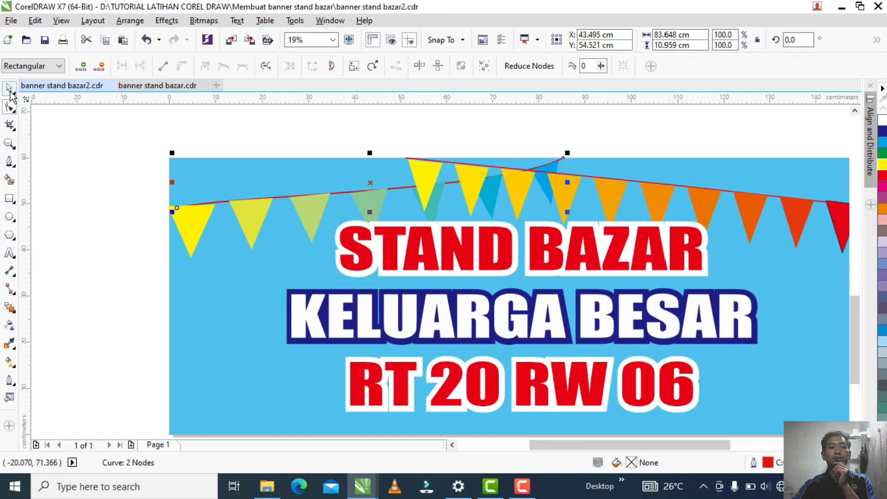
pyautogui.scroll(-2, 270, 190)
pyautogui.press('Escape')
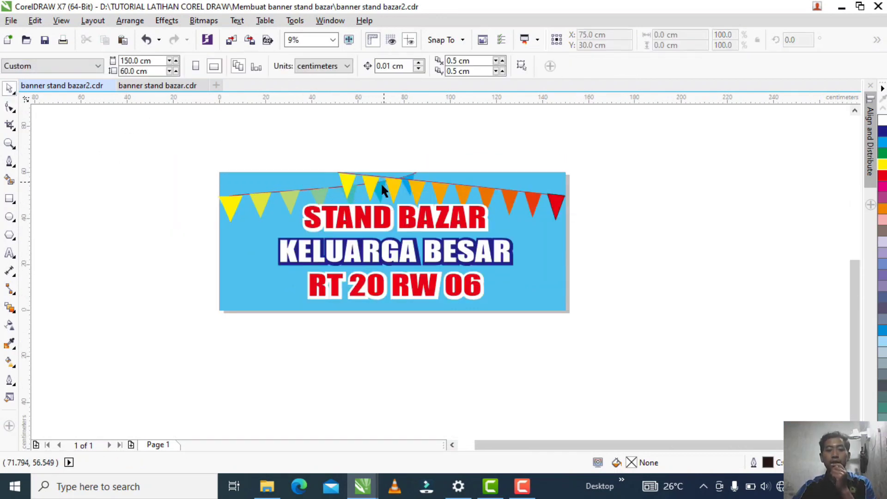
# Try ordering the yellow-to-red pennant blend behind the yellow-to-blue string, and undo the reordering.
pyautogui.scroll(1, 381, 189)
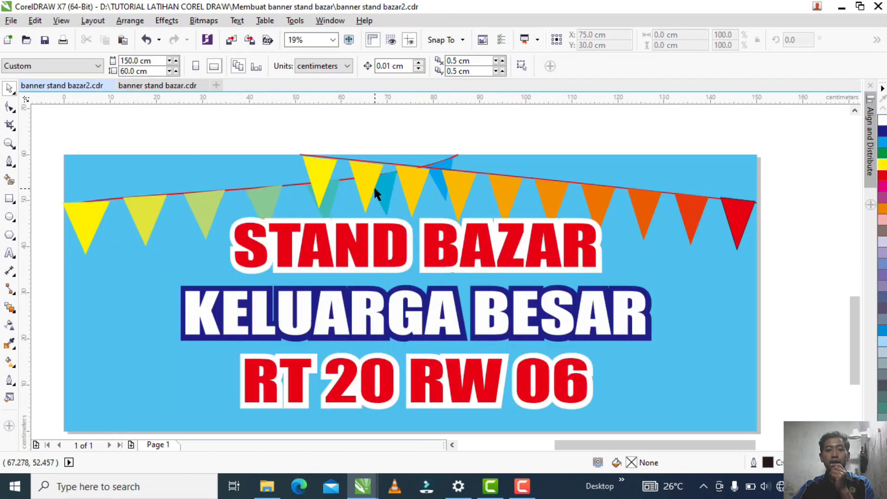
pyautogui.click(267, 198)
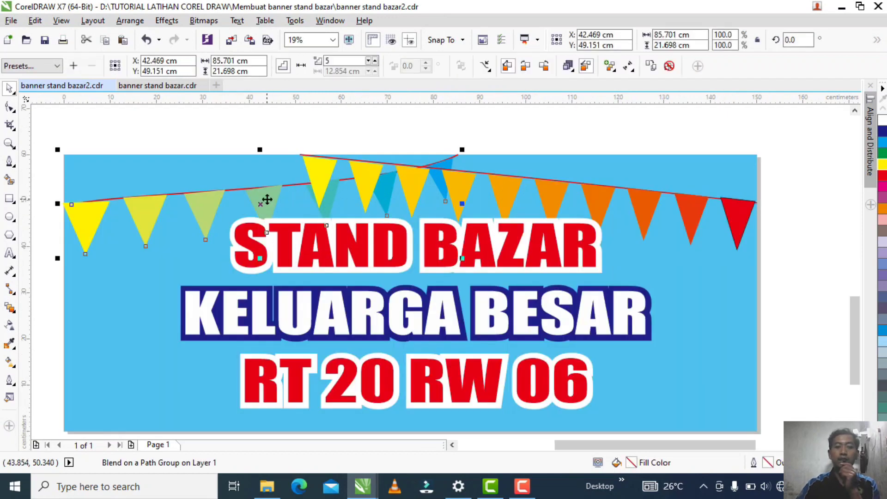
pyautogui.rightClick(267, 200)
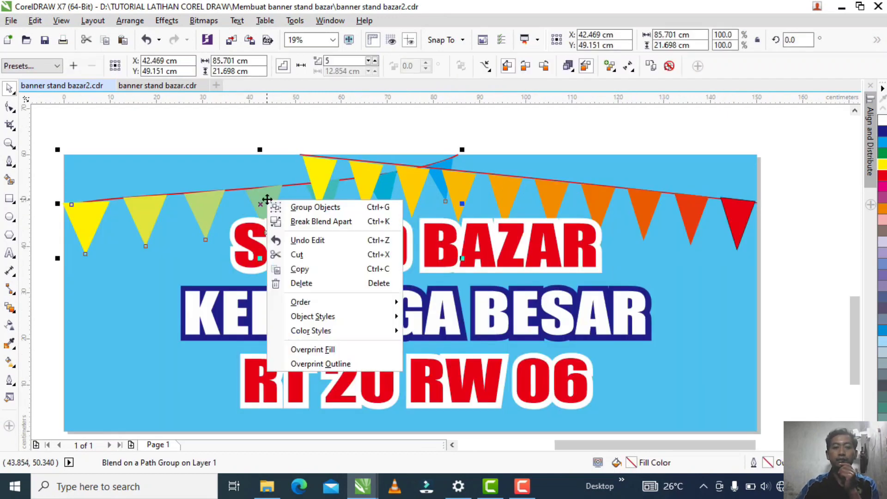
pyautogui.click(359, 168)
pyautogui.click(359, 165)
pyautogui.rightClick(368, 176)
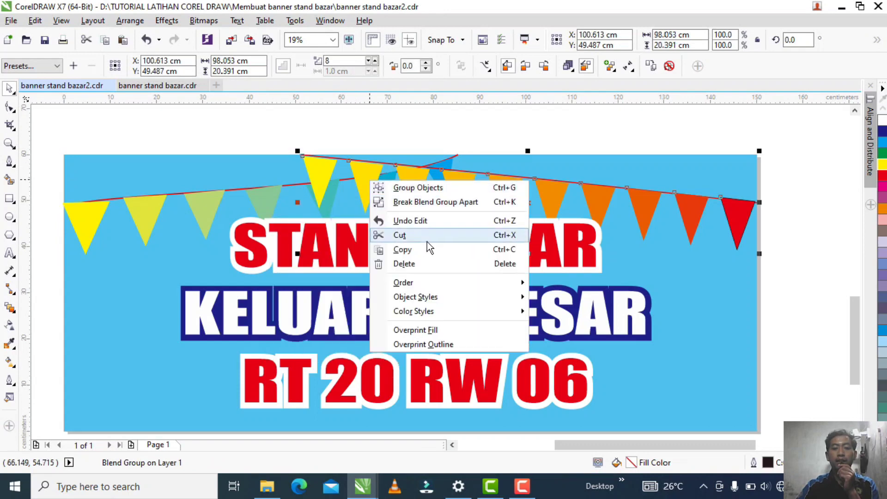
pyautogui.moveTo(440, 284)
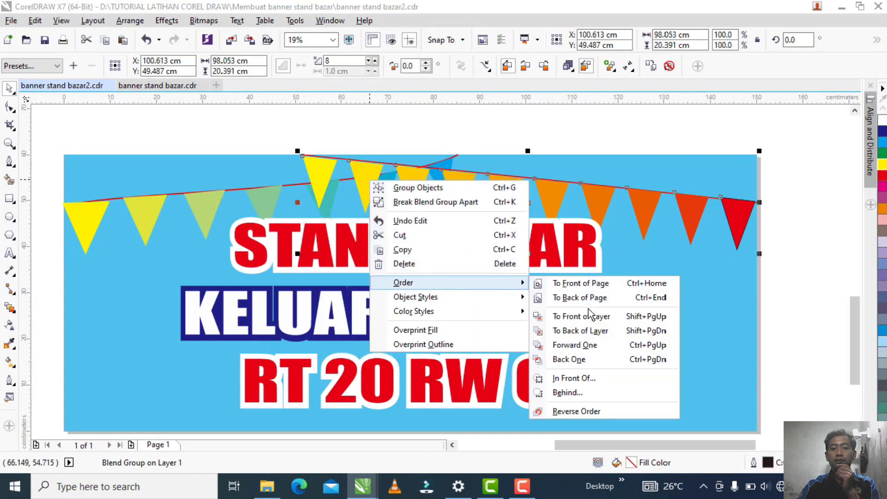
pyautogui.click(568, 393)
pyautogui.click(202, 208)
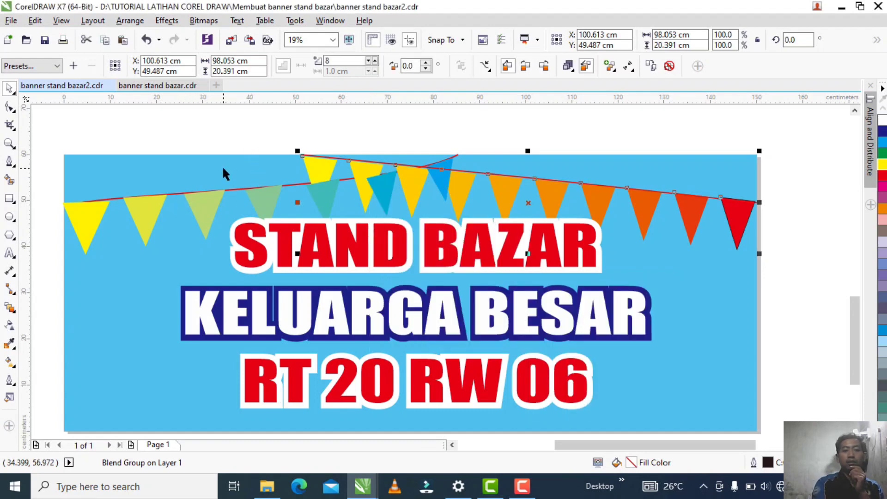
pyautogui.hotkey('ctrl', 'z')
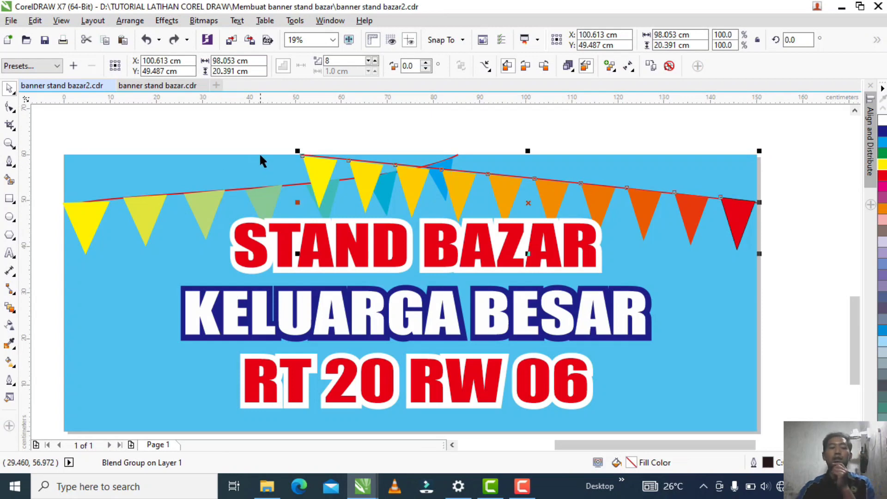
# Apply the Flat Bottom Right drop shadow preset to the yellow-to-blue pennant string.
pyautogui.click(193, 201)
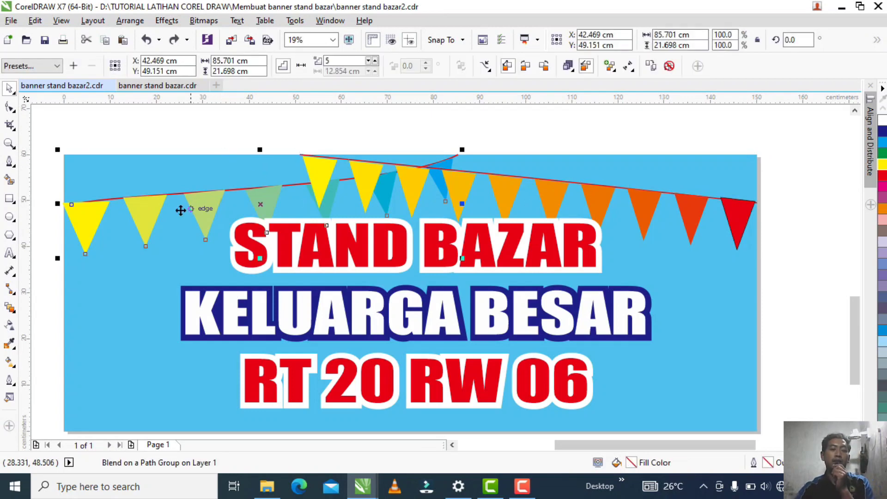
pyautogui.click(11, 326)
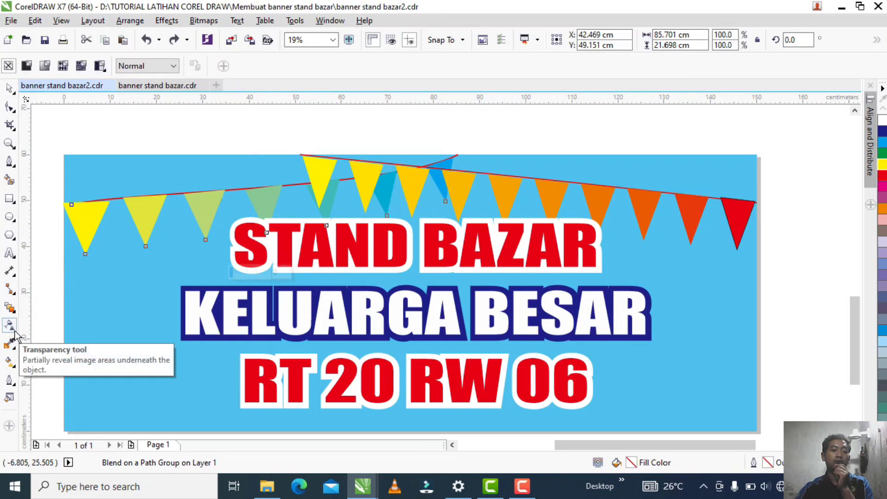
pyautogui.click(17, 315)
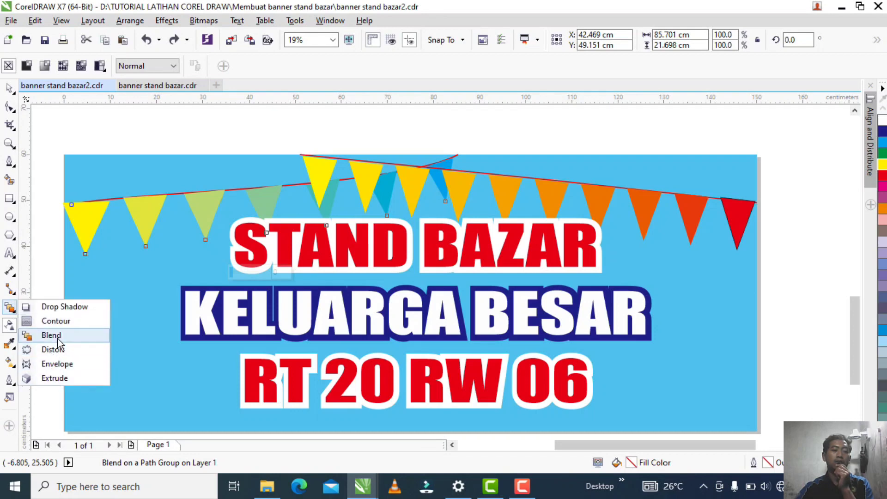
pyautogui.press('Escape')
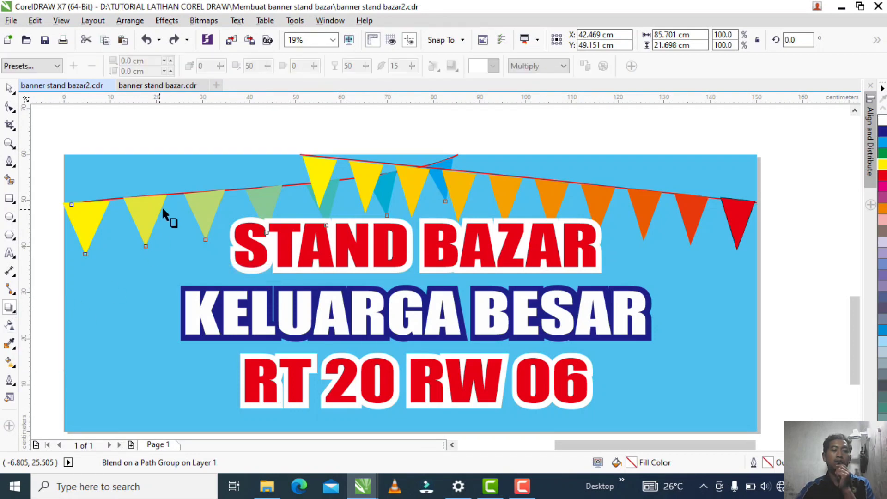
pyautogui.click(40, 66)
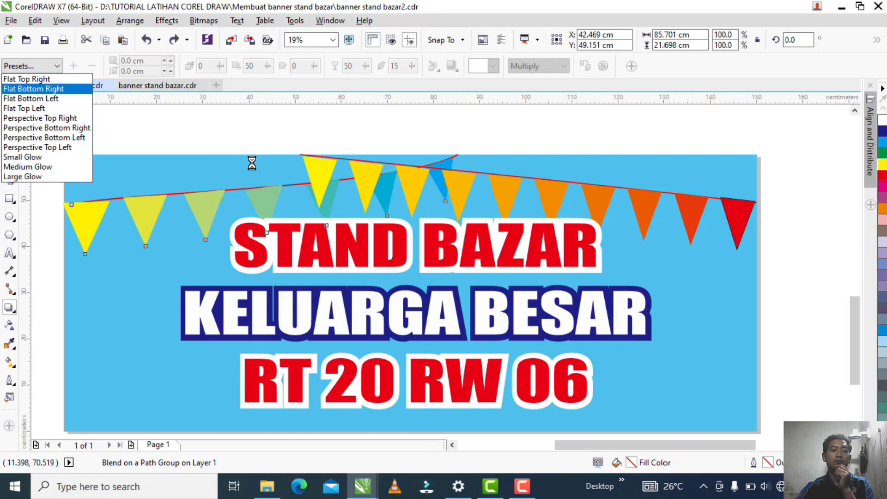
pyautogui.click(454, 186)
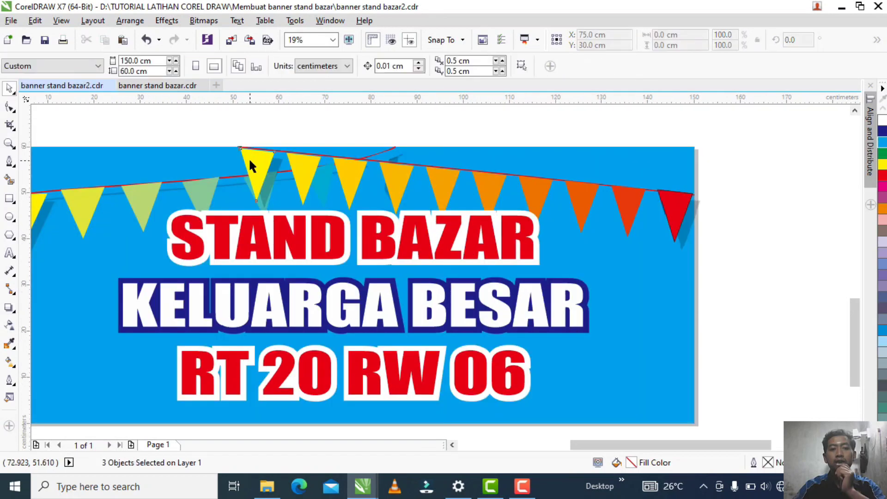
# Try to apply a flat drop shadow preset to both pennant strings selected together.
pyautogui.click(249, 157)
pyautogui.moveTo(387, 171); pyautogui.dragTo(735, 249)
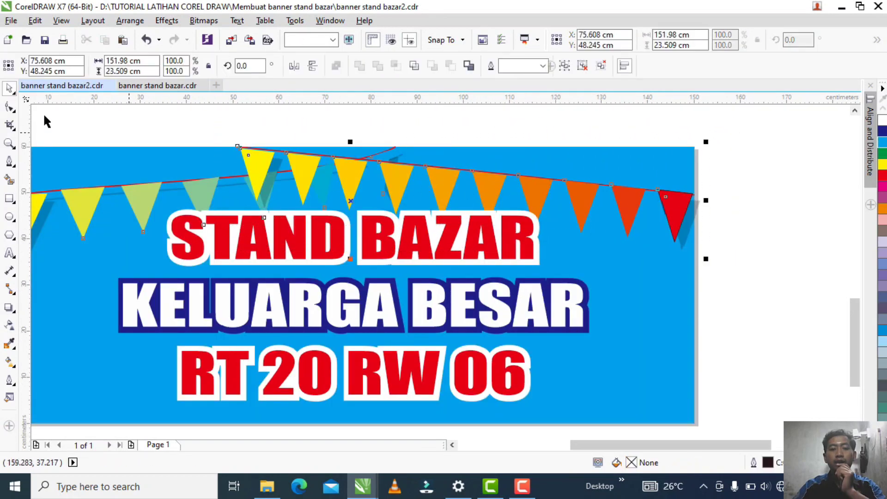
pyautogui.click(9, 307)
pyautogui.click(31, 66)
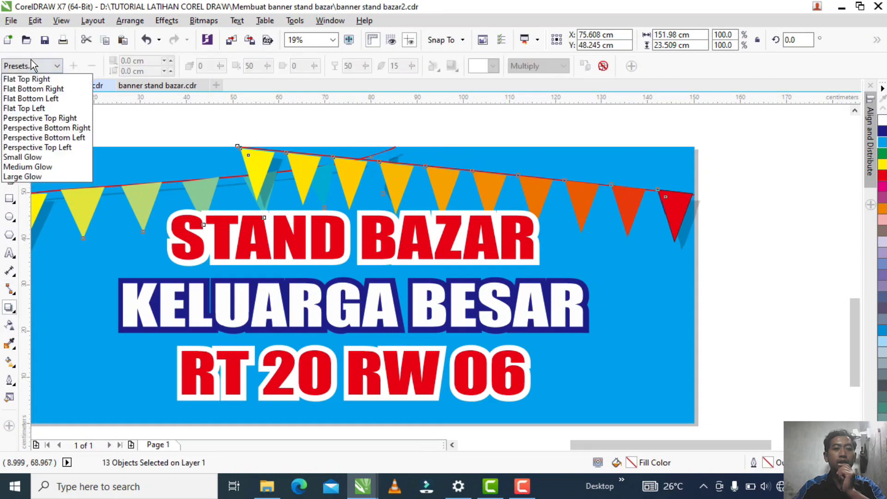
pyautogui.click(29, 97)
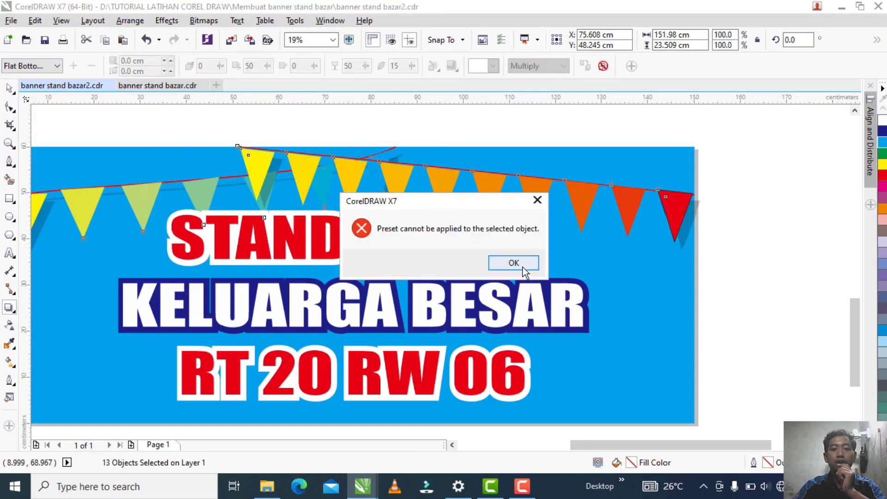
pyautogui.click(515, 262)
# Apply the Flat Bottom Right drop shadow preset to the intermediate pennants of the yellow-to-red string and deselect them.
pyautogui.click(281, 152)
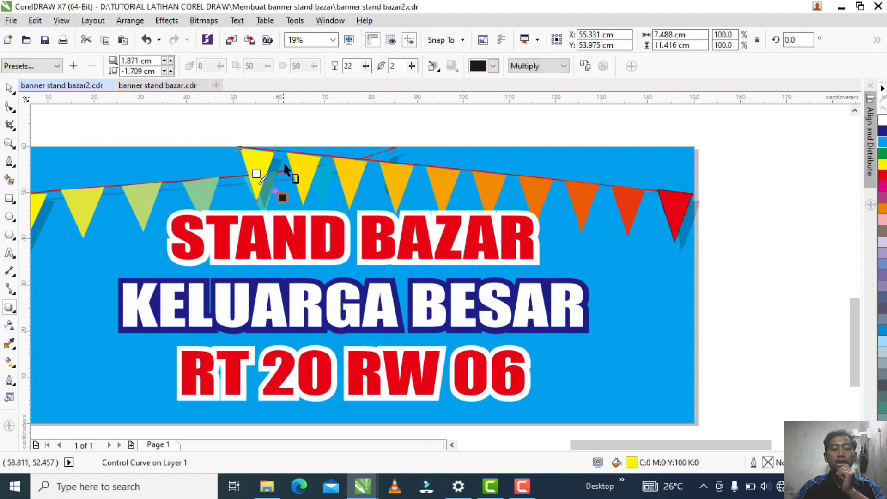
pyautogui.click(305, 178)
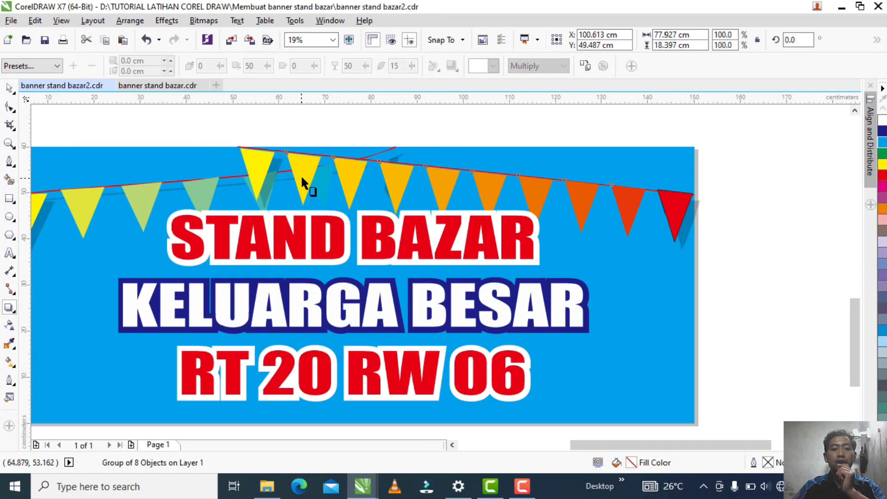
pyautogui.click(42, 67)
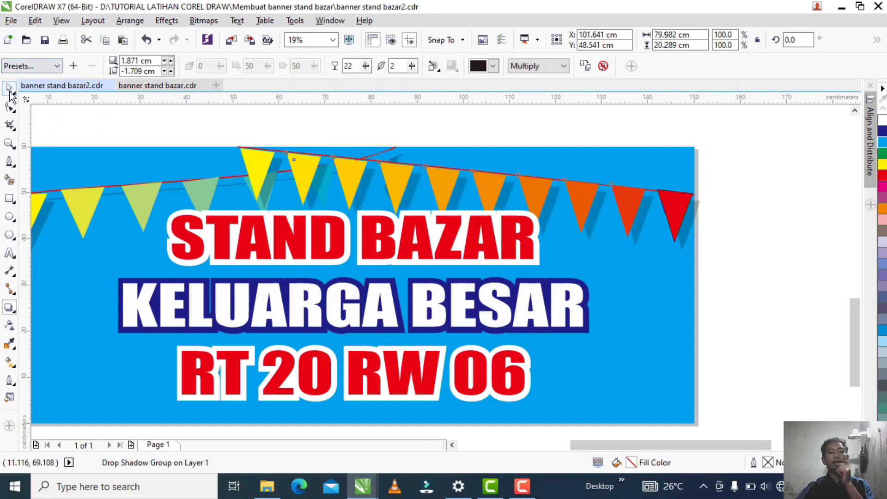
pyautogui.scroll(-2, 236, 137)
pyautogui.click(115, 127)
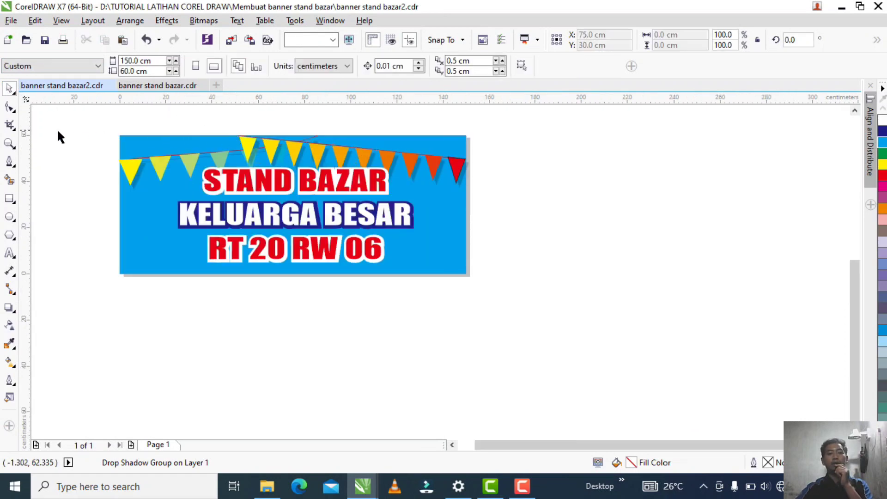
pyautogui.click(137, 201)
pyautogui.click(45, 152)
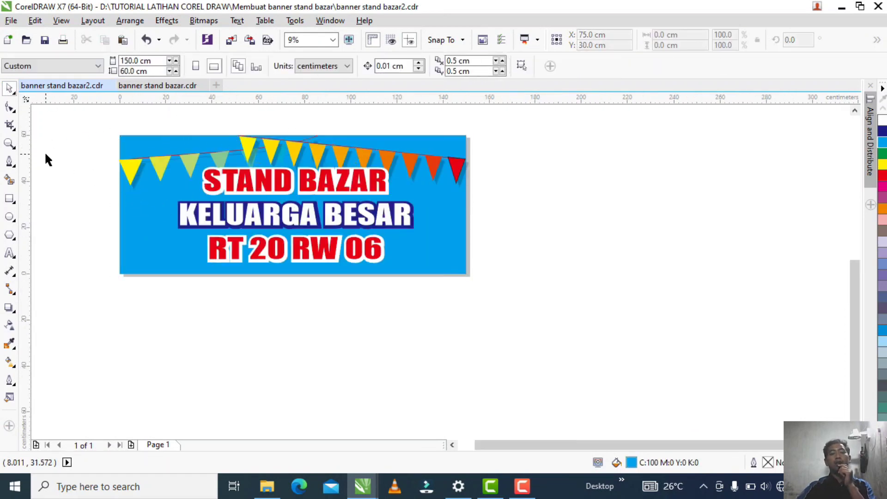
pyautogui.click(455, 444)
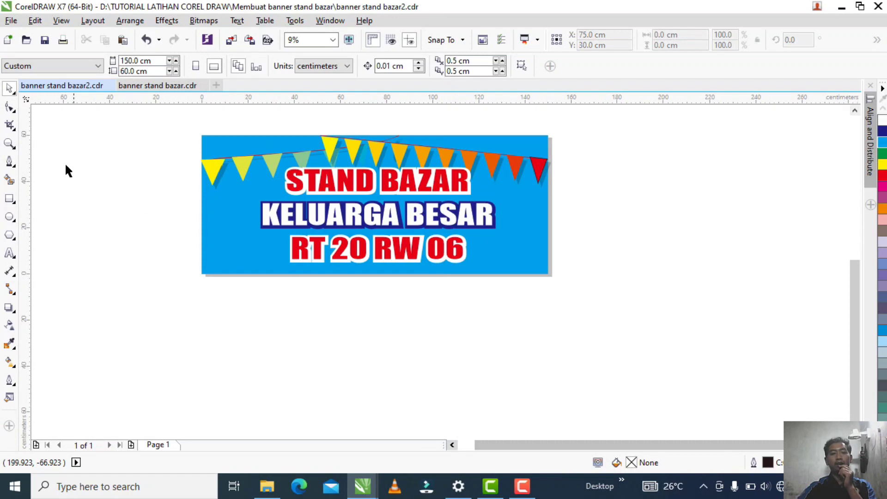
pyautogui.click(9, 144)
pyautogui.moveTo(190, 114); pyautogui.dragTo(598, 293)
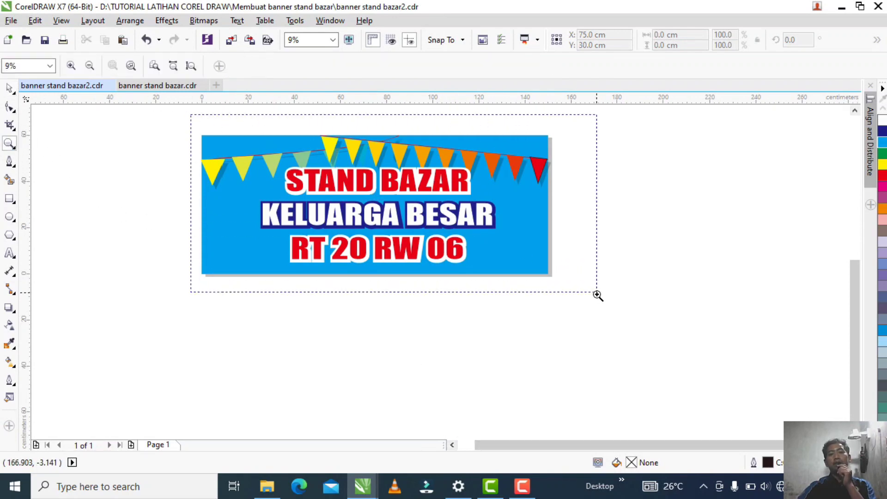
pyautogui.click(9, 88)
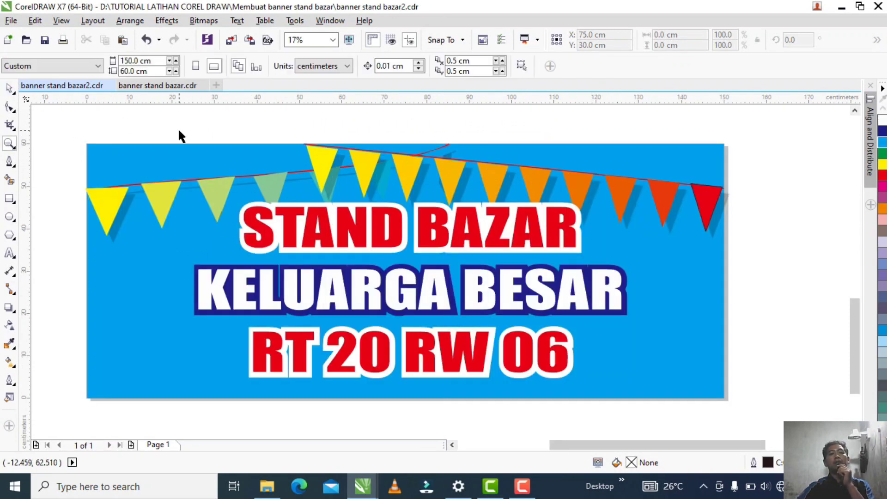